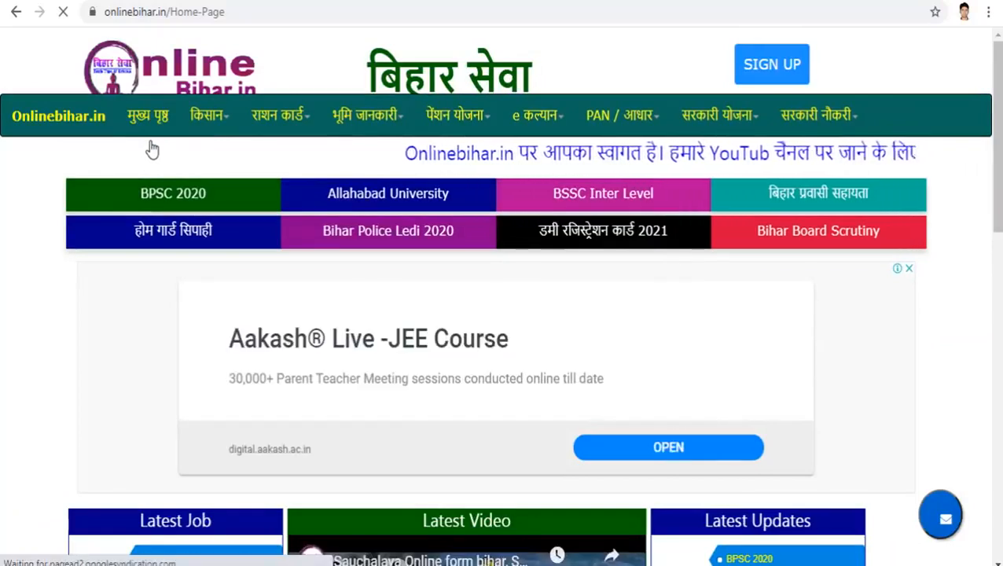
Step: Follow the इंटर नामांकन link under Latest Result to the 2020-22 intermediate CAF
{"action": "scroll", "coordinate": [152, 149], "scroll_direction": "down", "scroll_amount": 1}
{"action": "scroll", "coordinate": [458, 310], "scroll_direction": "down", "scroll_amount": 9}
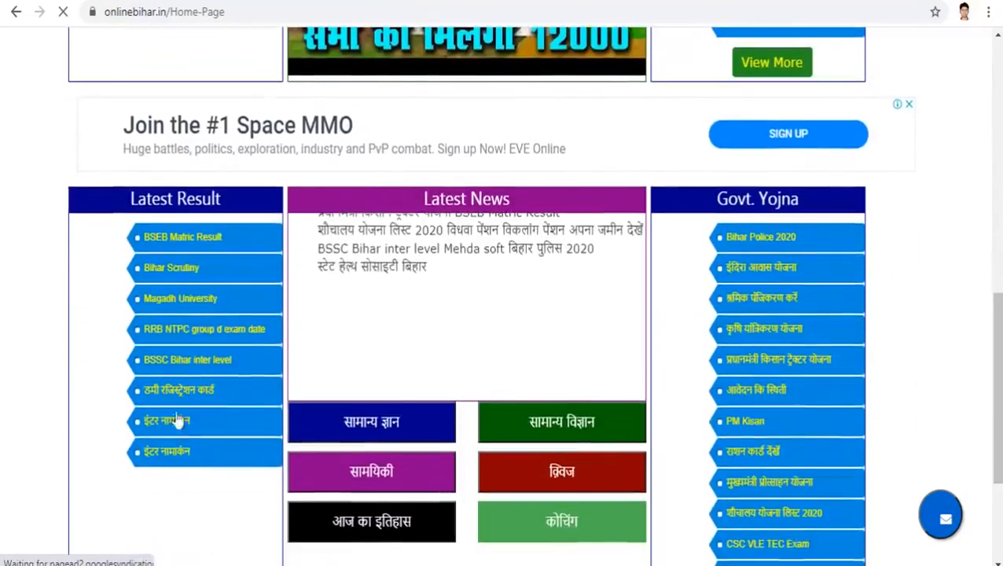
{"action": "left_click", "coordinate": [171, 450]}
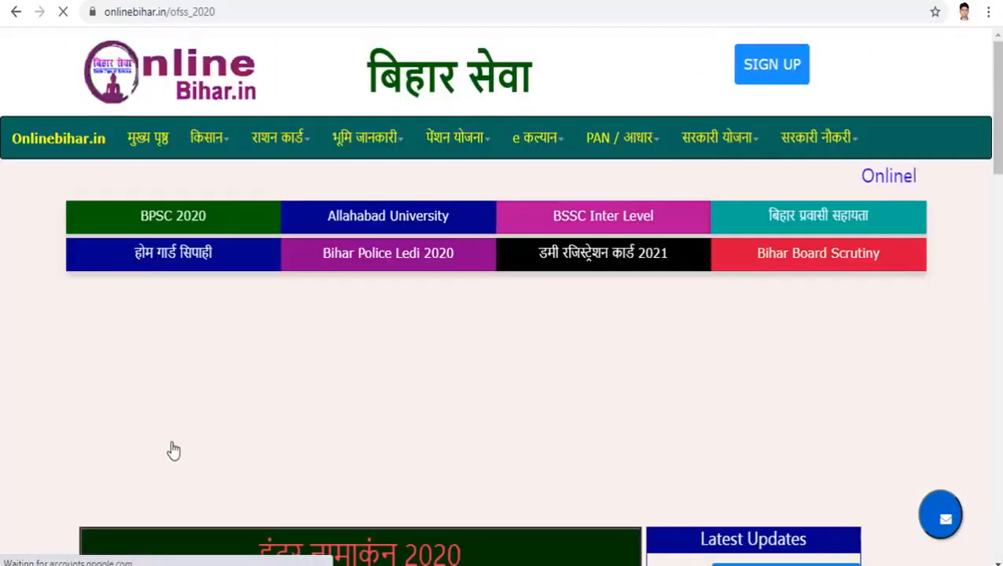
{"action": "scroll", "coordinate": [502, 315], "scroll_direction": "down", "scroll_amount": 6}
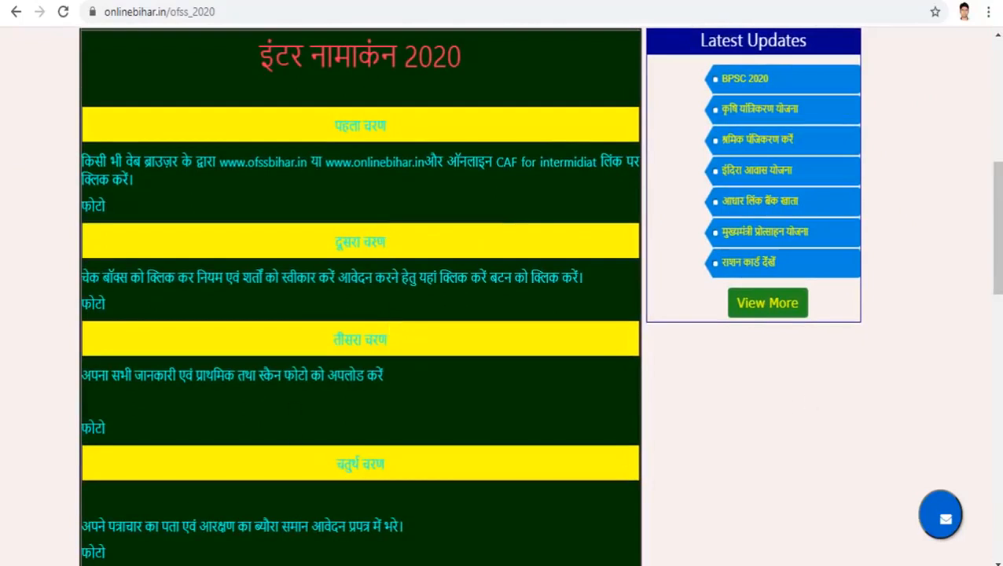
{"action": "left_click_drag", "start_coordinate": [1001, 229], "coordinate": [1001, 457]}
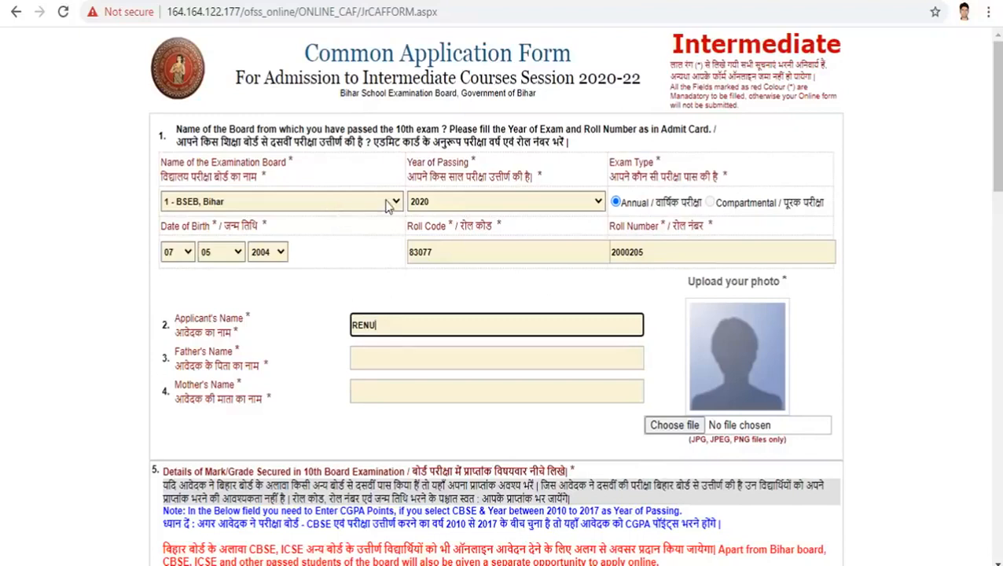
Step: Complete the applicant's name by adding the surname
{"action": "left_click", "coordinate": [386, 202]}
{"action": "left_click", "coordinate": [388, 203]}
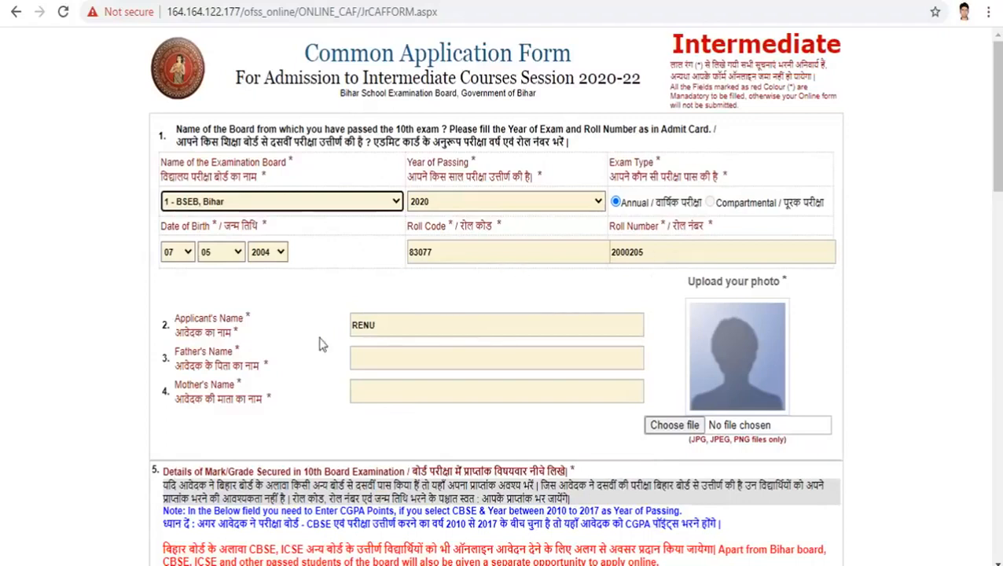
{"action": "left_click", "coordinate": [399, 329]}
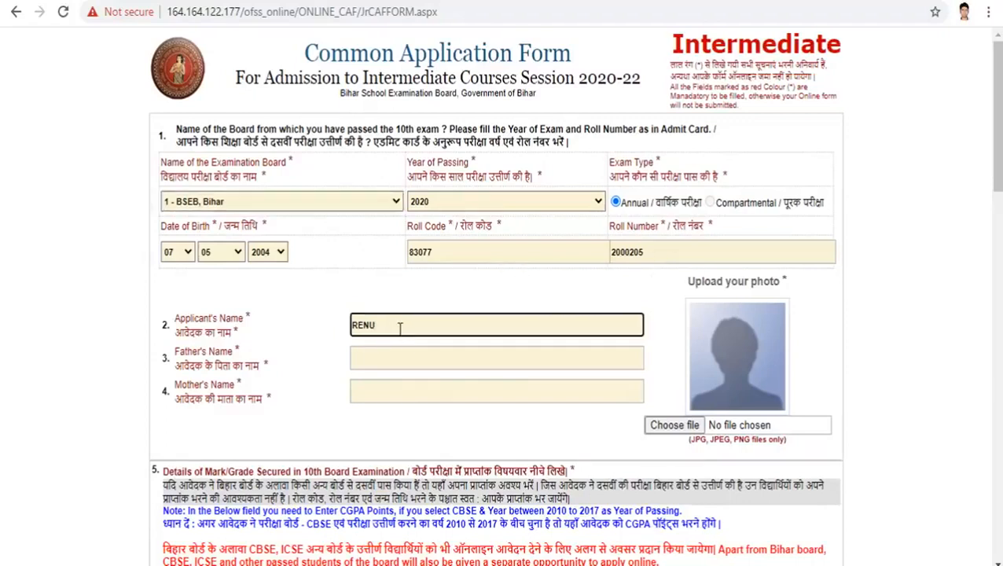
Step: Enter the father's name and the mother's name
{"action": "left_click", "coordinate": [397, 365]}
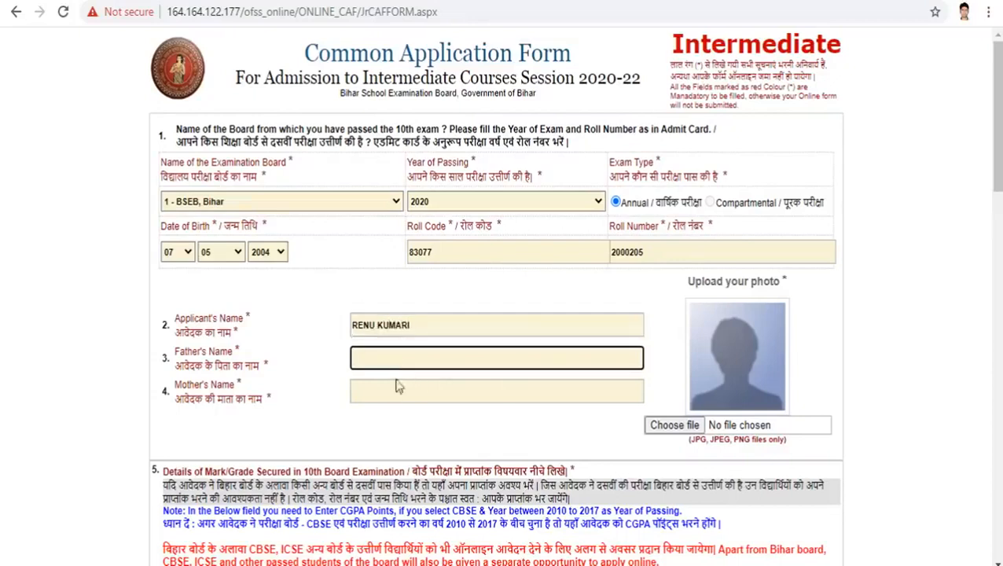
{"action": "left_click", "coordinate": [384, 393]}
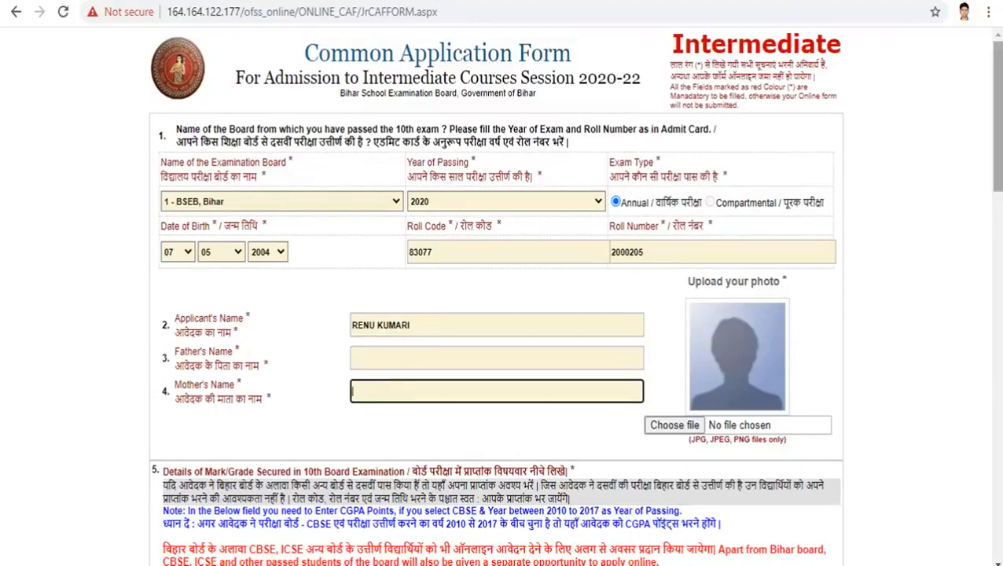
{"action": "scroll", "coordinate": [425, 409], "scroll_direction": "down", "scroll_amount": 1}
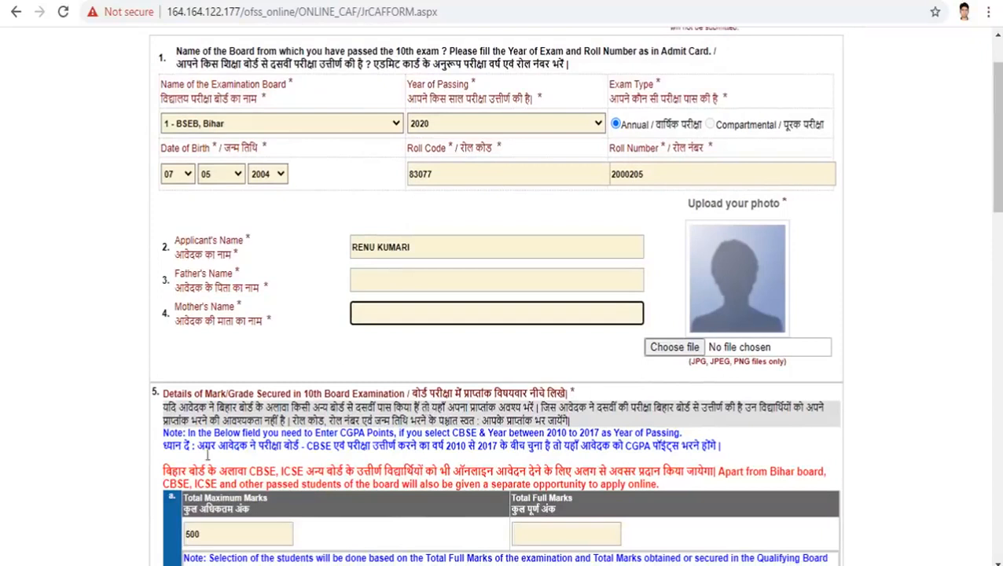
{"action": "left_click", "coordinate": [358, 276]}
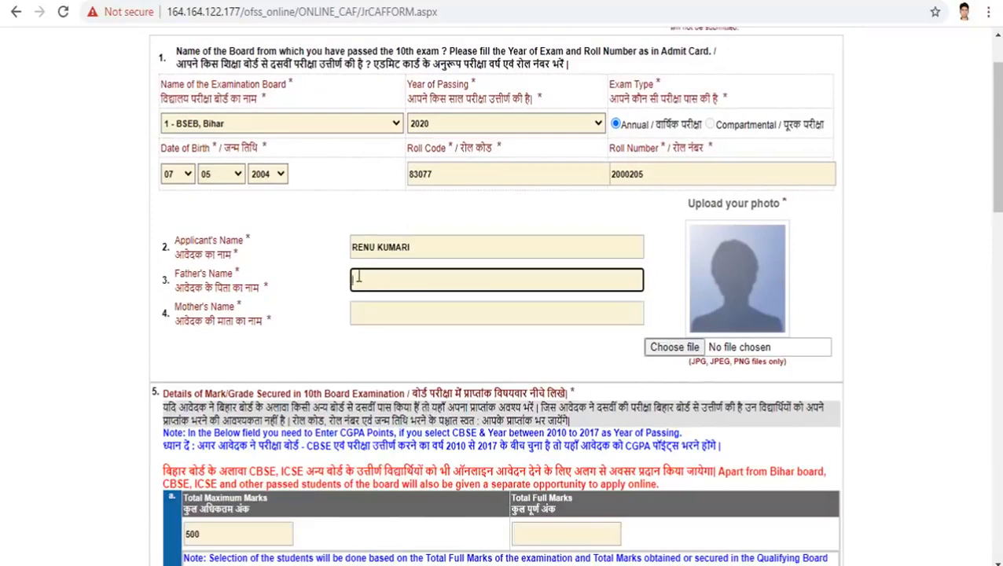
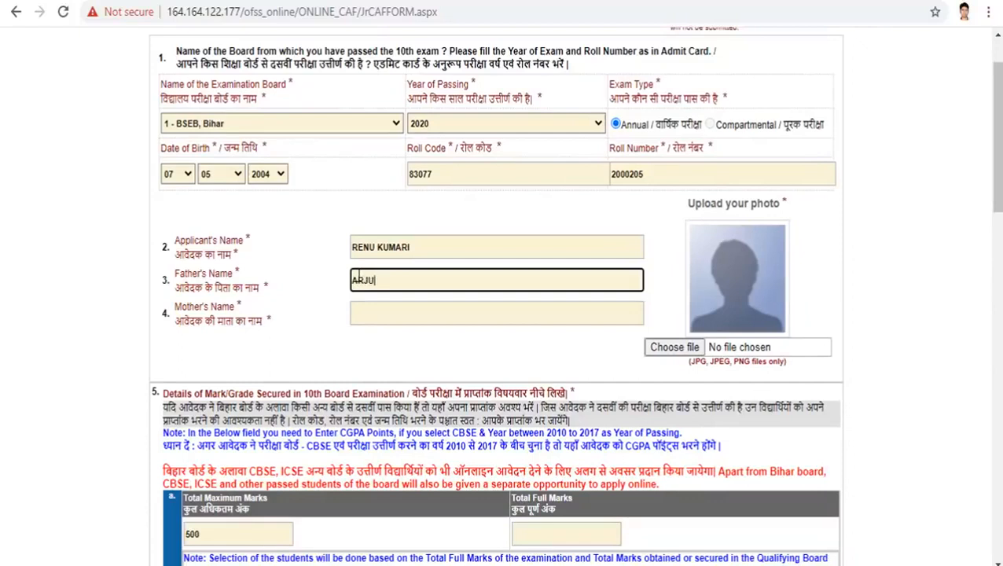
{"action": "key", "text": "Tab"}
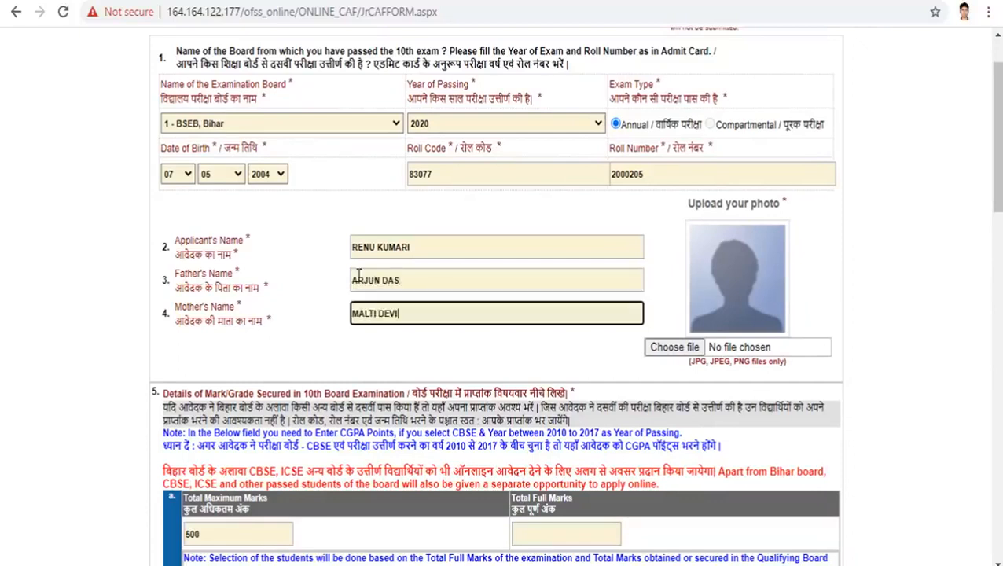
{"action": "left_click_drag", "start_coordinate": [997, 137], "coordinate": [998, 237]}
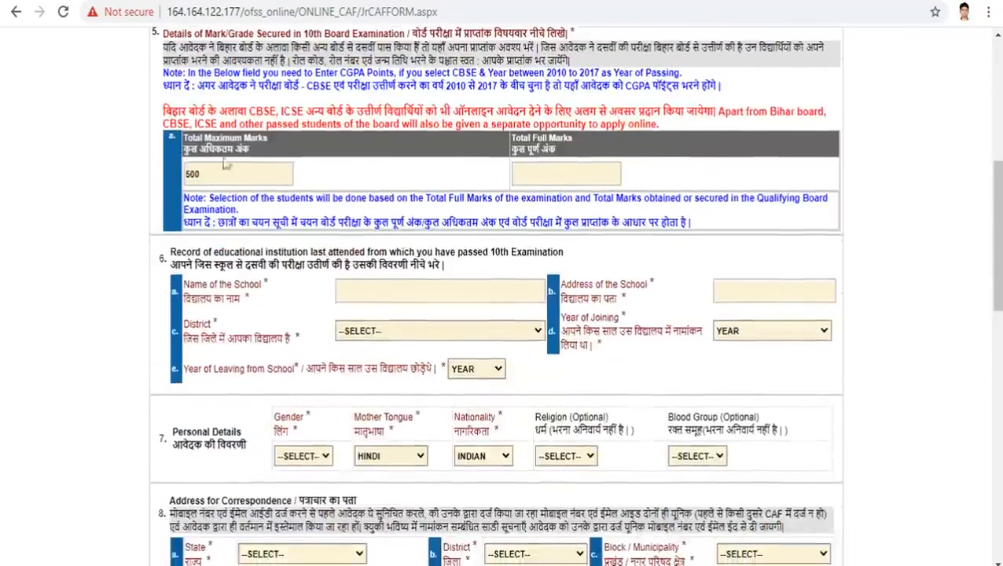
Step: Enter total full marks 300 and paste in the school name and address
{"action": "left_click", "coordinate": [547, 175]}
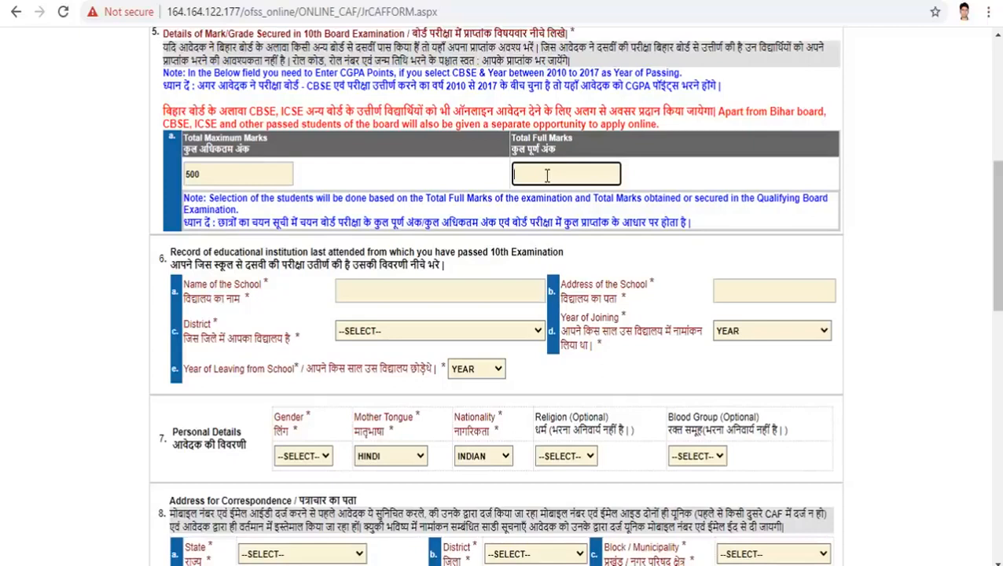
{"action": "type", "text": "300"}
{"action": "left_click", "coordinate": [459, 289]}
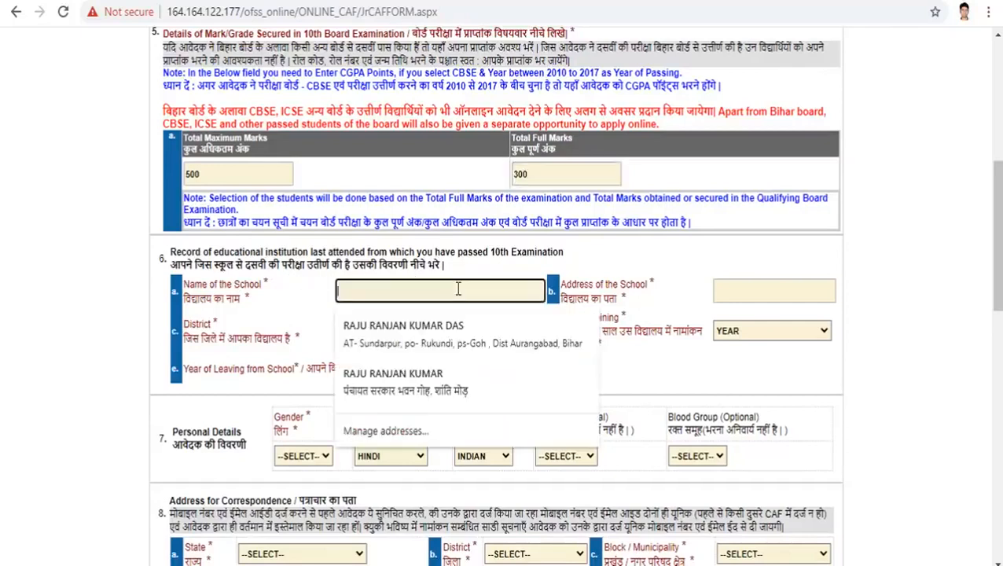
{"action": "left_click", "coordinate": [328, 296]}
{"action": "left_click", "coordinate": [355, 292]}
{"action": "type", "text": "HINGH SCHOOL RUKUNDI"}
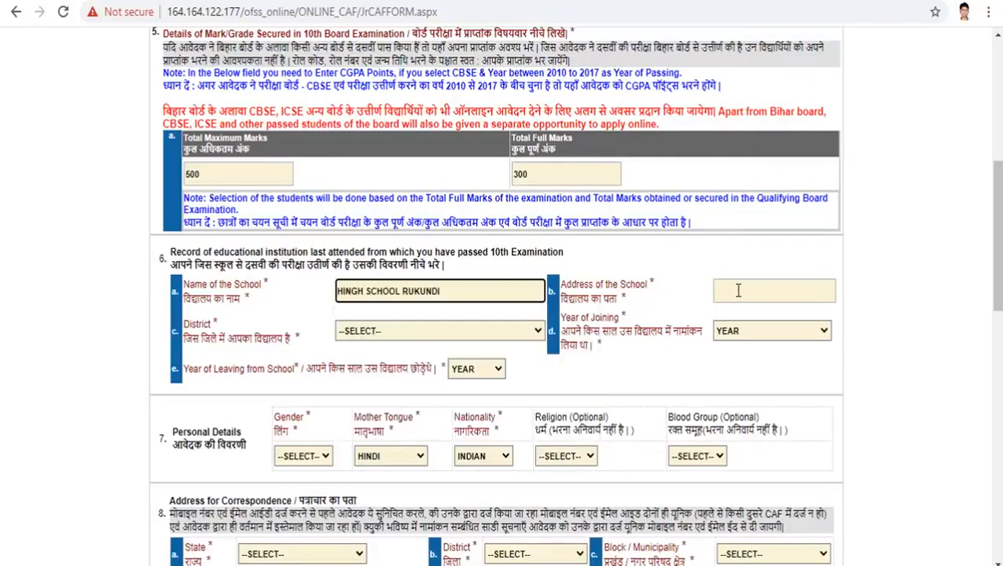
{"action": "left_click", "coordinate": [738, 291]}
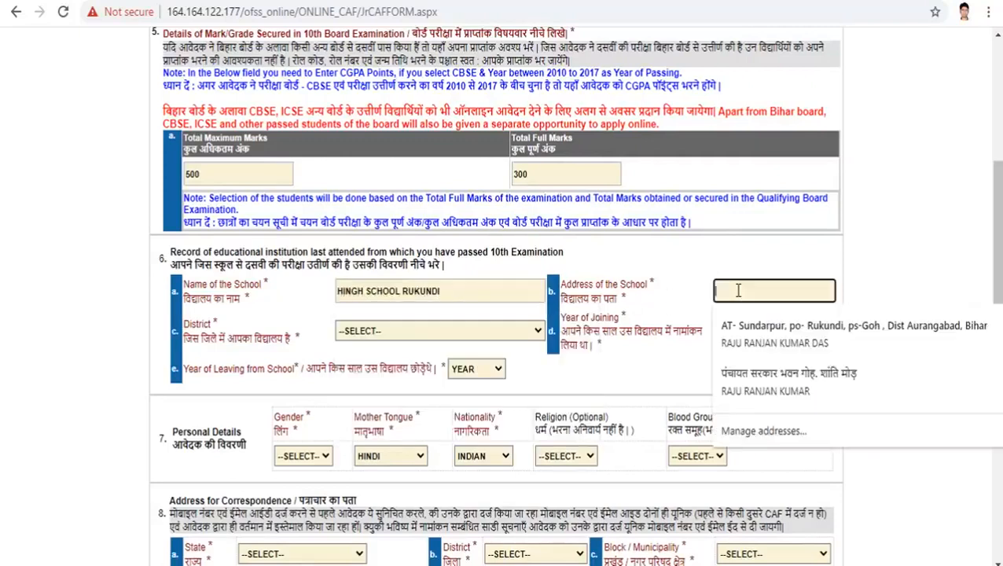
{"action": "type", "text": "RUKUNDI"}
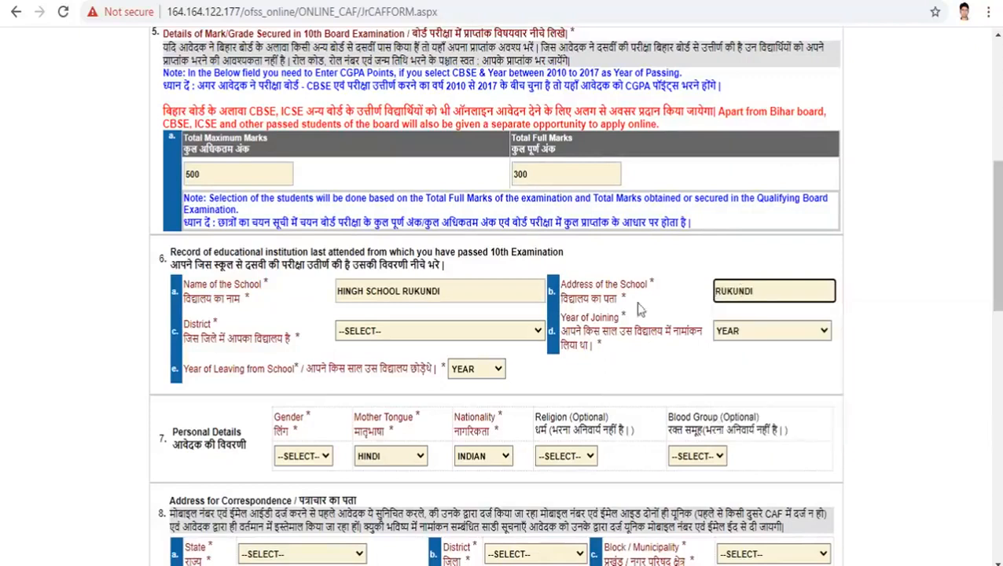
Step: Set school district AURANGABAD, year of joining 2019 and year of leaving 2020
{"action": "left_click", "coordinate": [453, 334]}
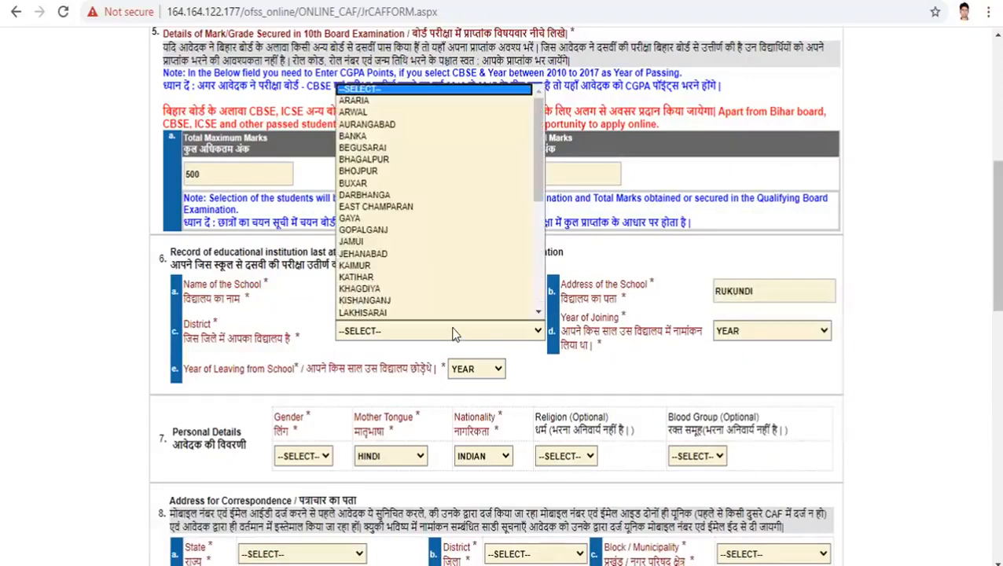
{"action": "left_click", "coordinate": [376, 123]}
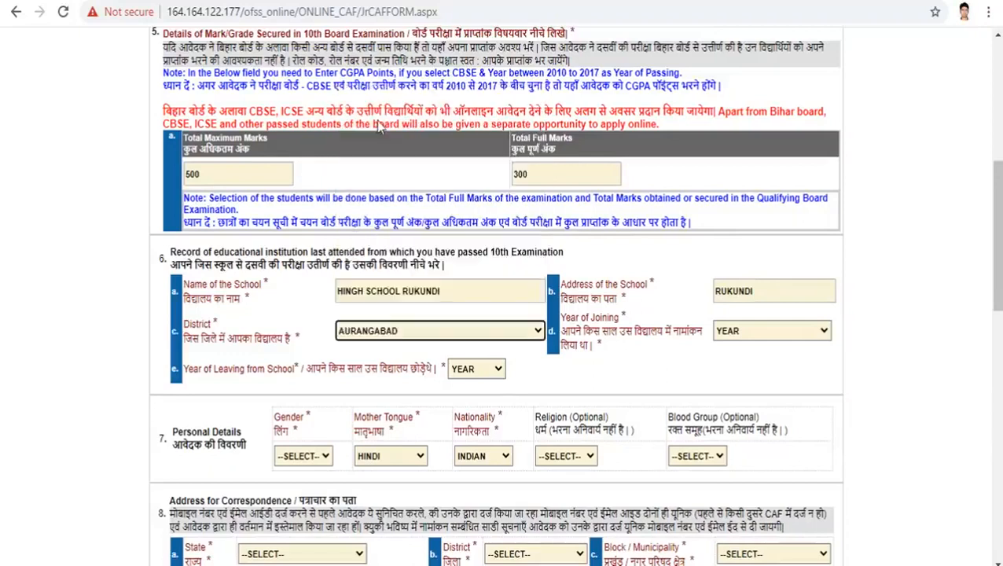
{"action": "left_click", "coordinate": [749, 330]}
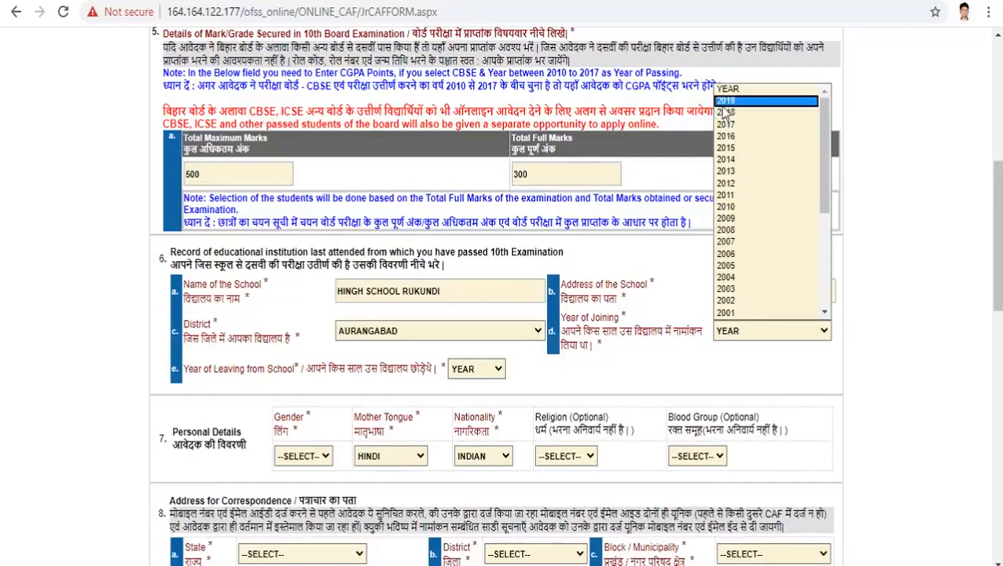
{"action": "left_click", "coordinate": [724, 101]}
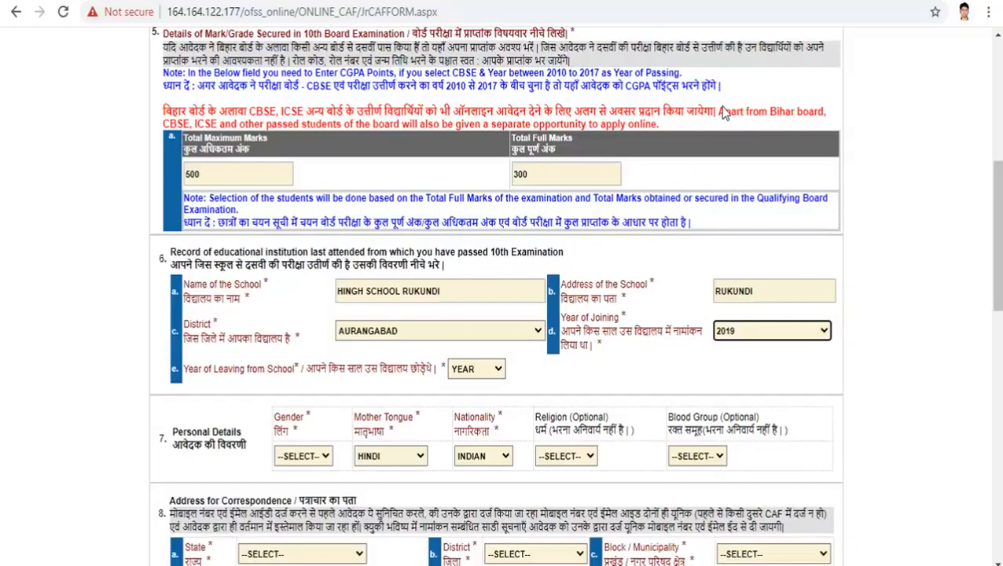
{"action": "left_click", "coordinate": [491, 377]}
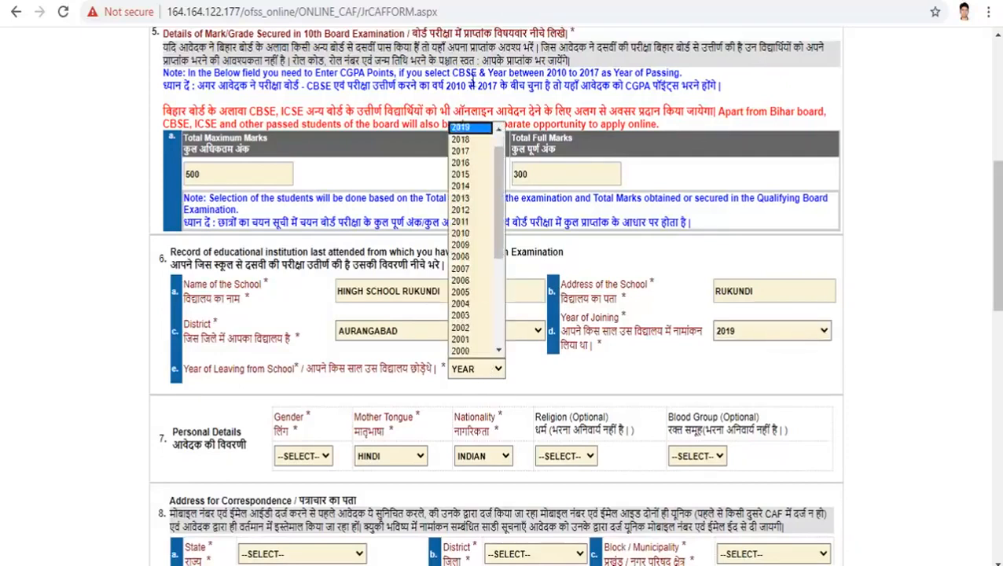
{"action": "left_click_drag", "start_coordinate": [498, 189], "coordinate": [497, 148]}
{"action": "left_click", "coordinate": [472, 143]}
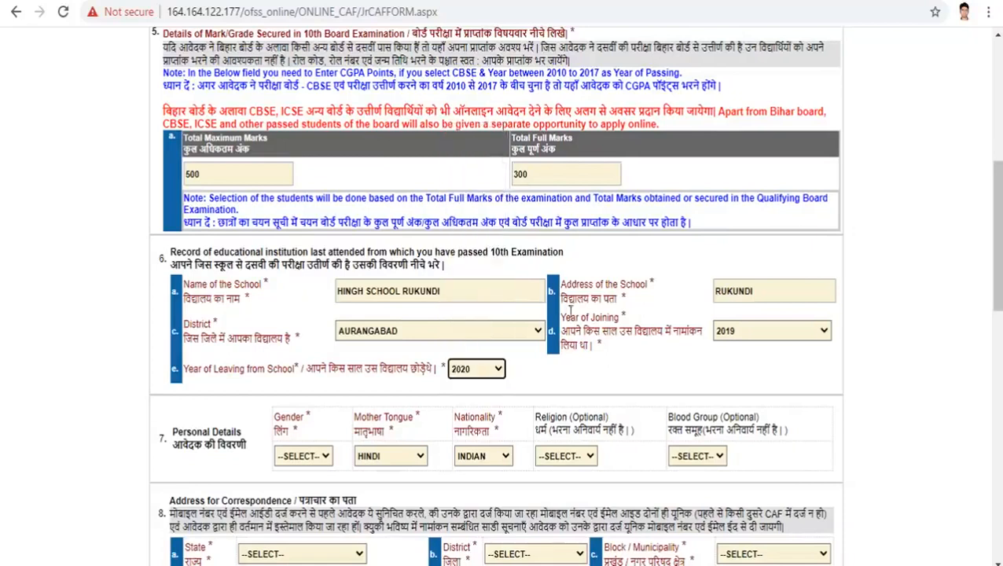
{"action": "left_click_drag", "start_coordinate": [1000, 285], "coordinate": [1000, 342]}
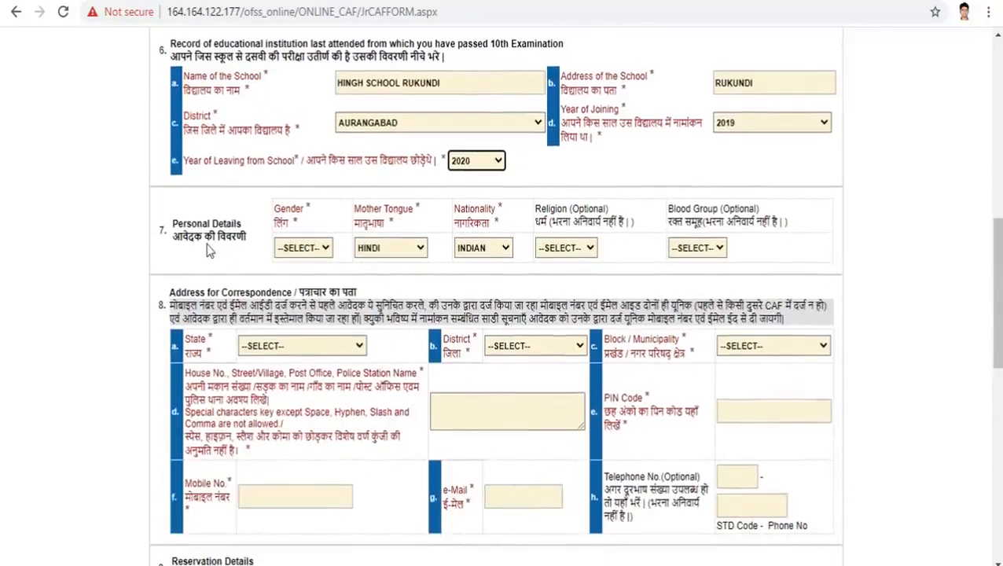
Step: Set gender FEMALE, mother tongue HINDI, religion HINDU, and correspondence state 1 - Bihar
{"action": "left_click", "coordinate": [323, 248]}
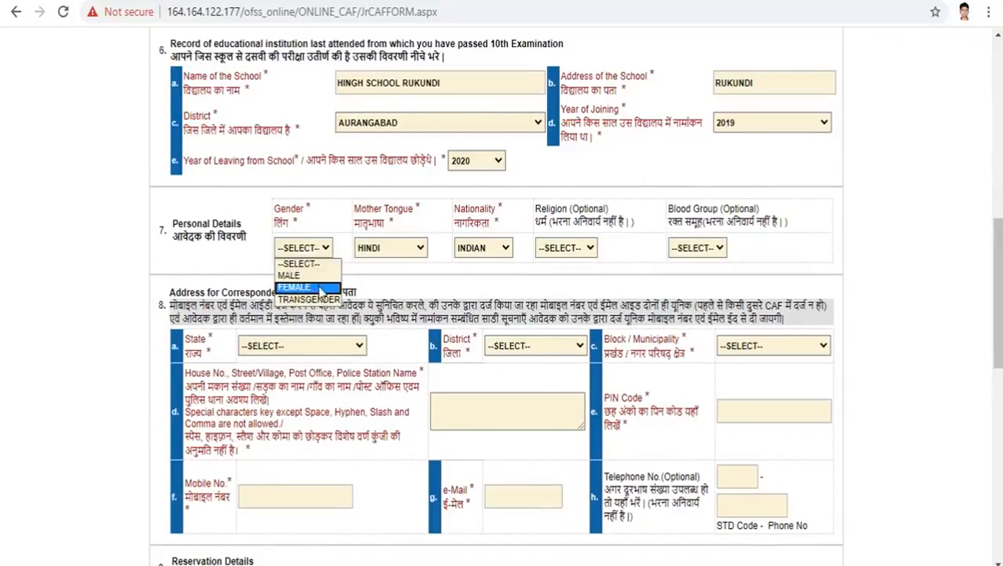
{"action": "left_click", "coordinate": [319, 290]}
{"action": "left_click", "coordinate": [421, 250]}
{"action": "left_click", "coordinate": [420, 250]}
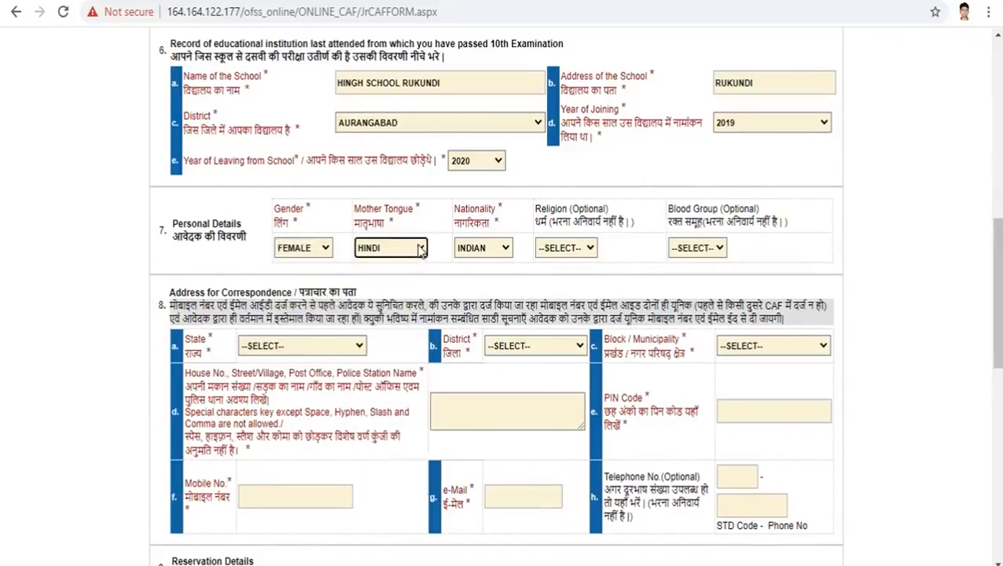
{"action": "left_click", "coordinate": [584, 248]}
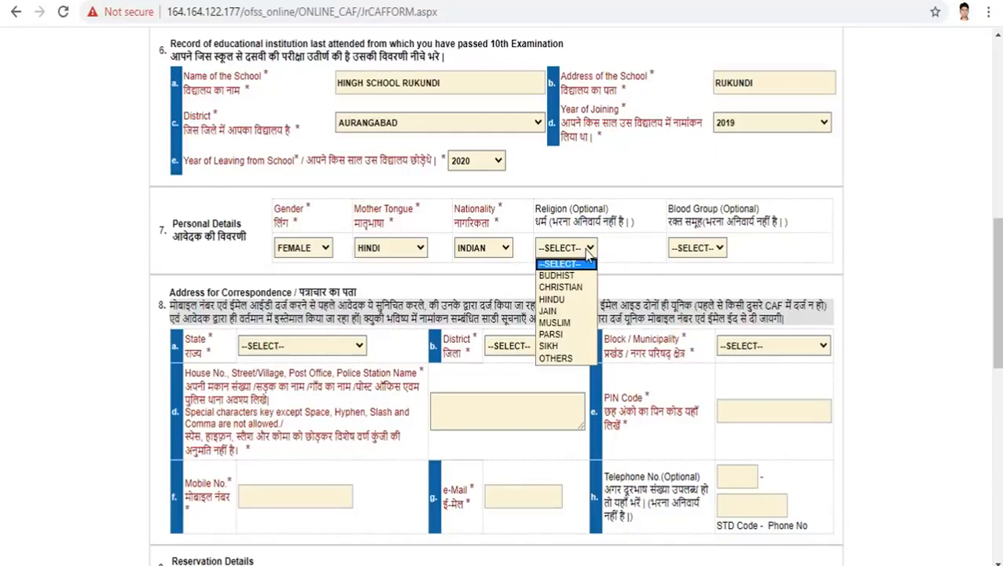
{"action": "left_click", "coordinate": [566, 299]}
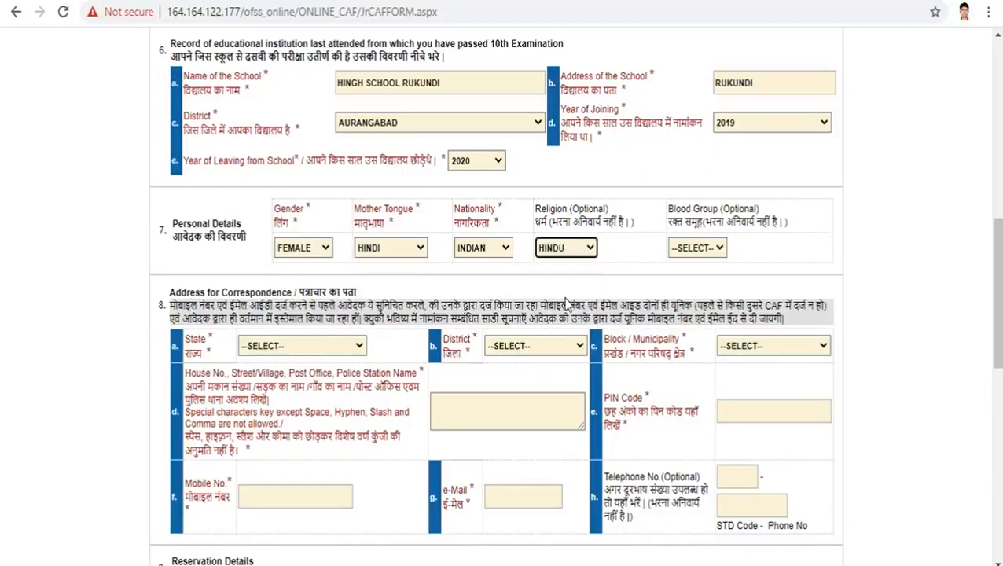
{"action": "left_click", "coordinate": [717, 253]}
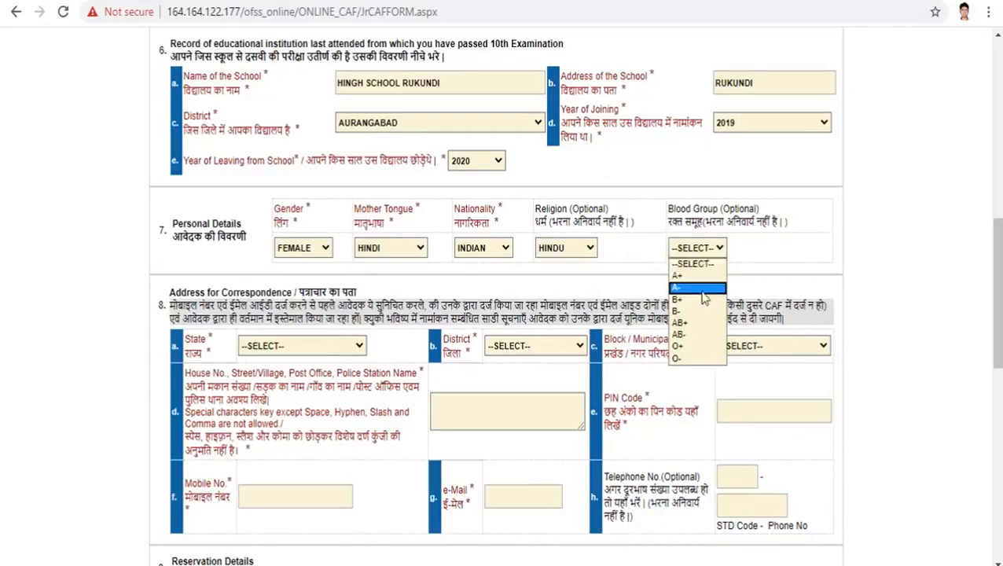
{"action": "left_click", "coordinate": [747, 265]}
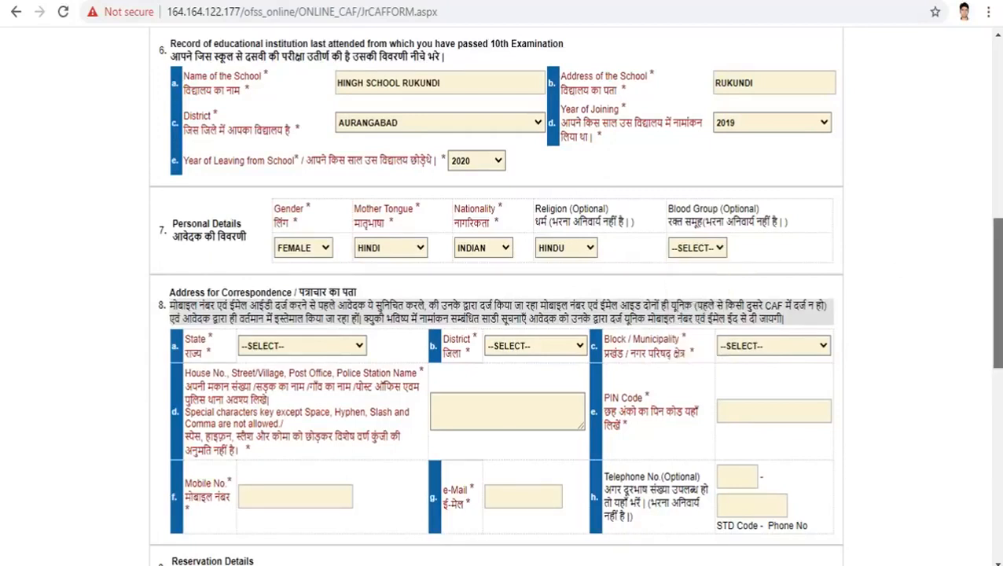
{"action": "scroll", "coordinate": [995, 291], "scroll_direction": "down", "scroll_amount": 2}
{"action": "left_click", "coordinate": [356, 235]}
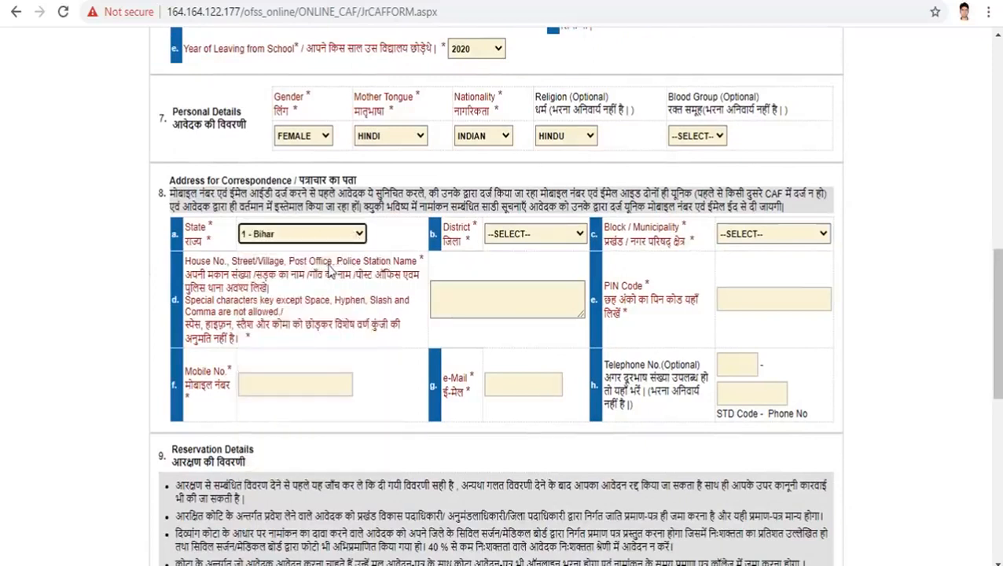
Step: Choose district AURANGABAD and block GOH for the correspondence address
{"action": "left_click", "coordinate": [574, 234]}
{"action": "left_click", "coordinate": [548, 285]}
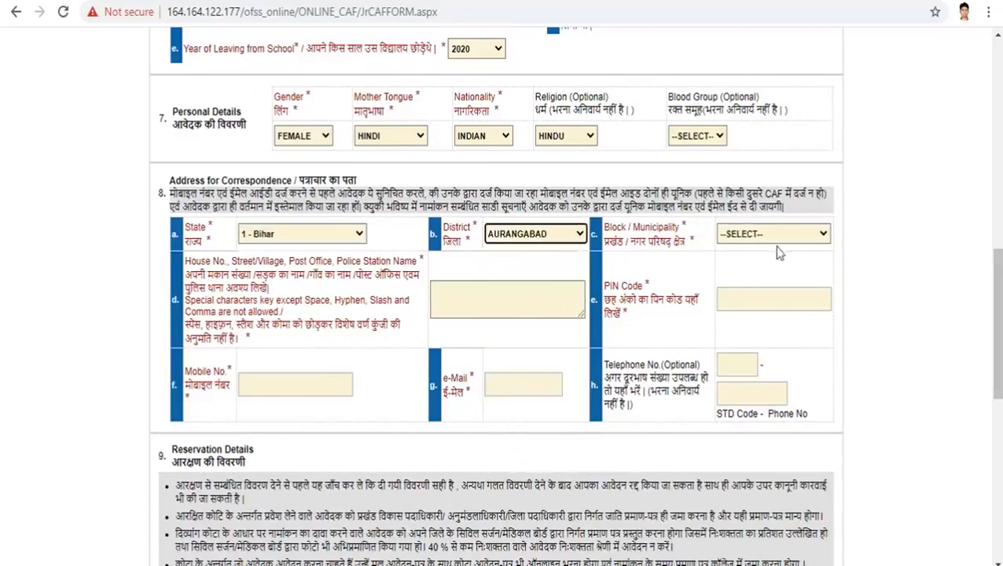
{"action": "left_click", "coordinate": [780, 235]}
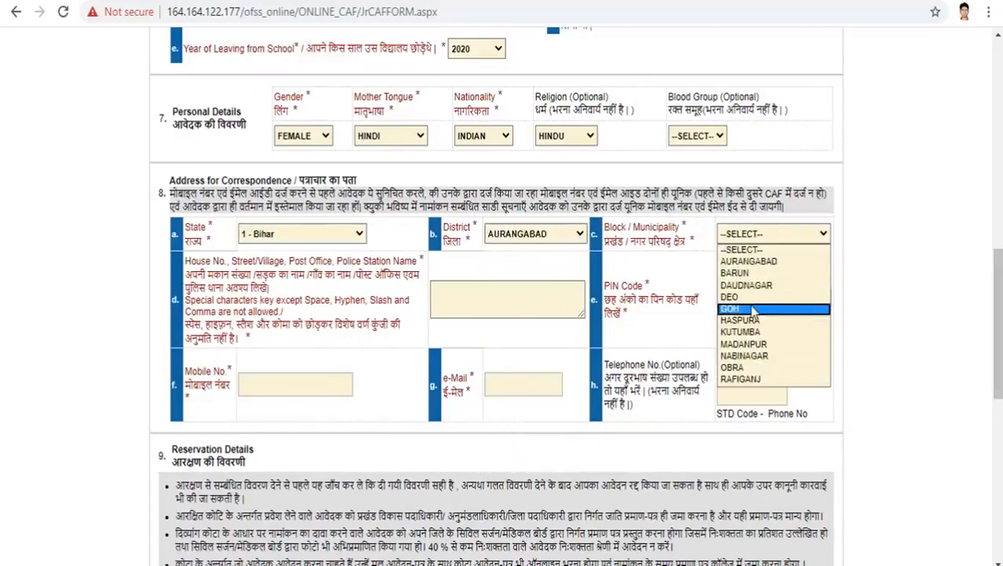
{"action": "left_click", "coordinate": [751, 308]}
Step: Autofill address, PIN, mobile and e-mail, correct the e-mail username, leave phone blank
{"action": "left_click", "coordinate": [520, 299]}
{"action": "left_click", "coordinate": [483, 337]}
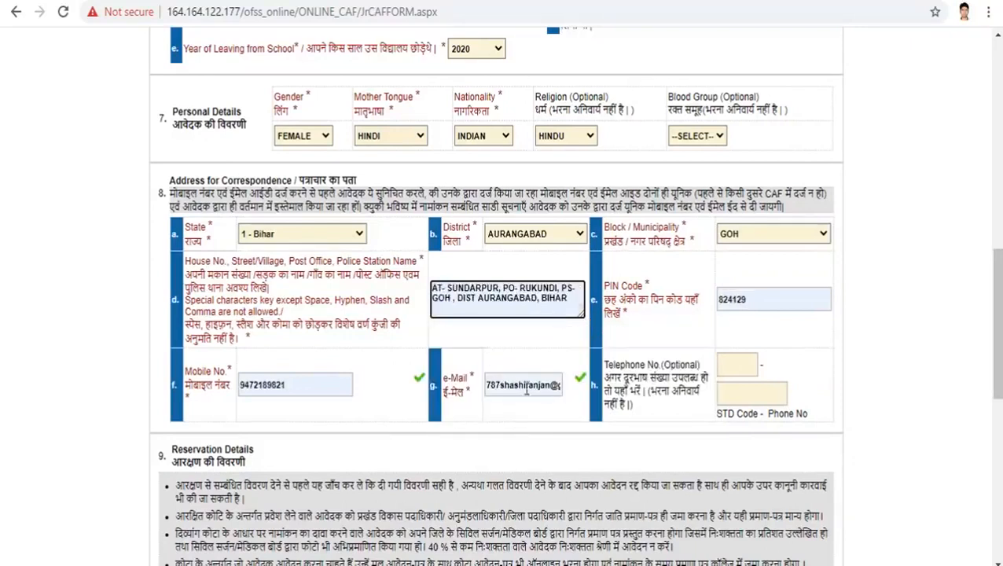
{"action": "left_click", "coordinate": [551, 385]}
{"action": "key", "text": "BackSpace"}
{"action": "key", "text": "BackSpace"}
{"action": "key", "text": "BackSpace"}
{"action": "key", "text": "BackSpace"}
{"action": "key", "text": "BackSpace"}
{"action": "key", "text": "BackSpace"}
{"action": "key", "text": "BackSpace"}
{"action": "key", "text": "BackSpace"}
{"action": "key", "text": "BackSpace"}
{"action": "key", "text": "BackSpace"}
{"action": "key", "text": "BackSpace"}
{"action": "key", "text": "BackSpace"}
{"action": "key", "text": "BackSpace"}
{"action": "key", "text": "BackSpace"}
{"action": "key", "text": "BackSpace"}
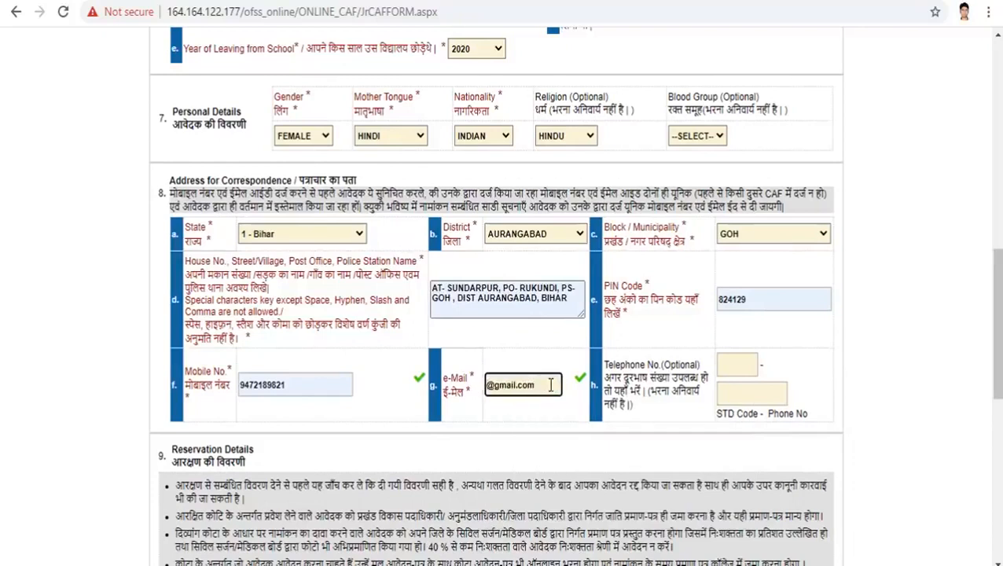
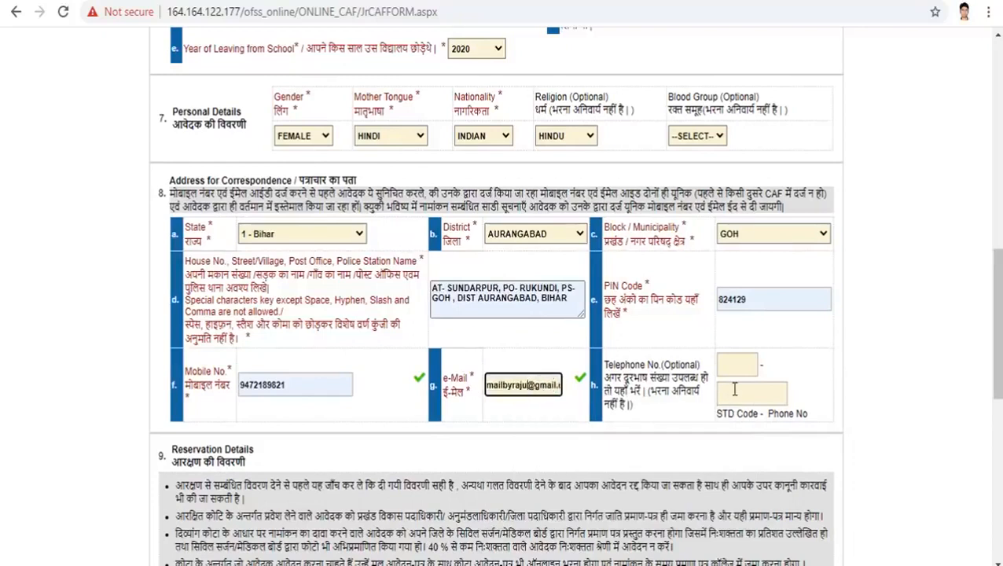
{"action": "left_click", "coordinate": [738, 392]}
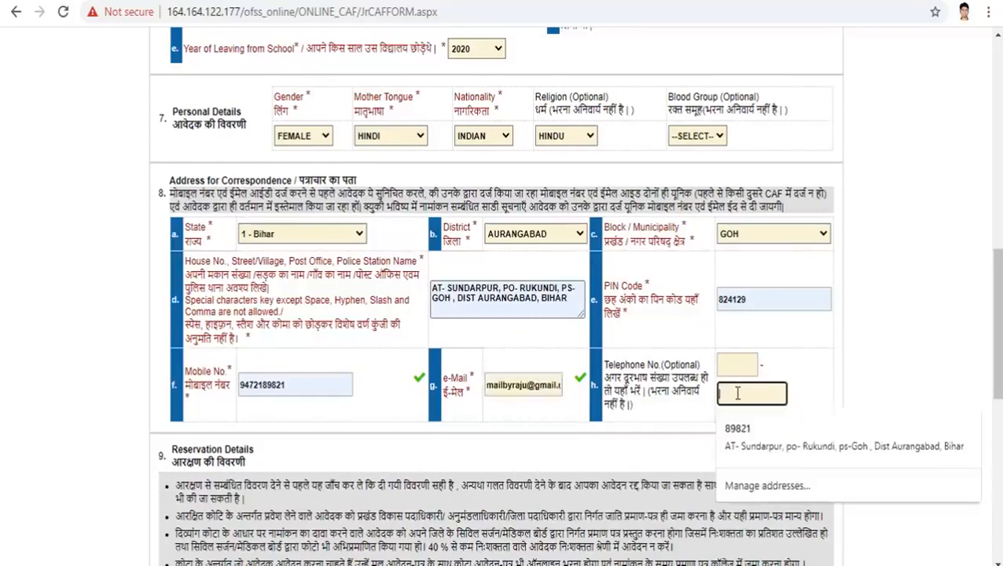
{"action": "left_click", "coordinate": [442, 409]}
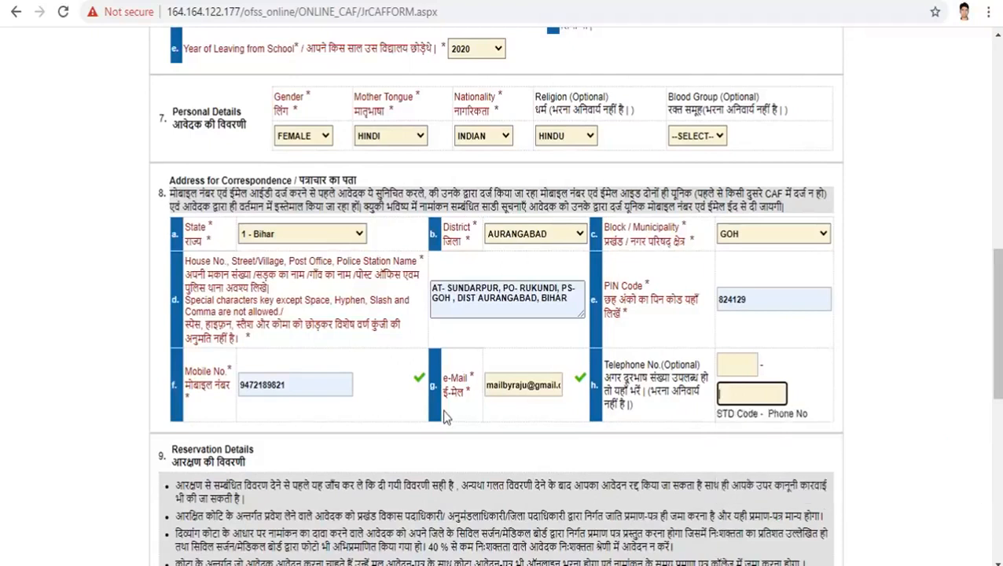
{"action": "scroll", "coordinate": [983, 345], "scroll_direction": "down", "scroll_amount": 5}
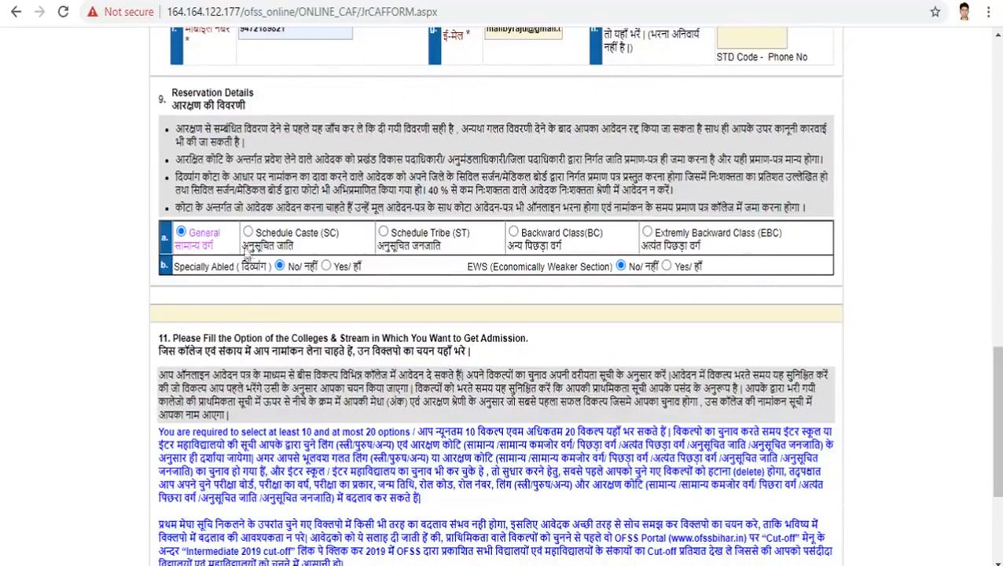
Step: Mark category Schedule Caste and choose AURANGABAD as the first option's district
{"action": "left_click", "coordinate": [248, 233]}
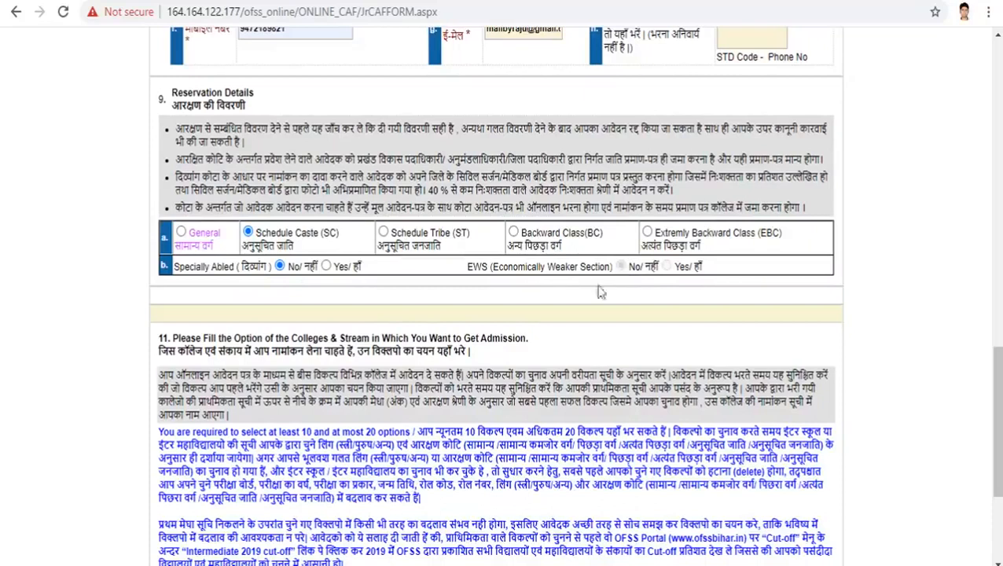
{"action": "scroll", "coordinate": [996, 417], "scroll_direction": "down", "scroll_amount": 3}
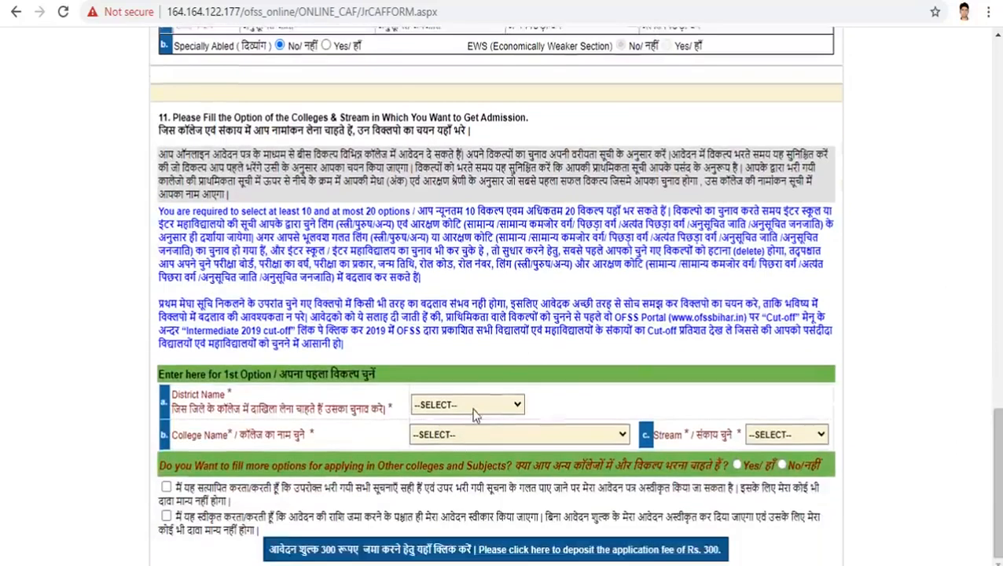
{"action": "left_click", "coordinate": [474, 409]}
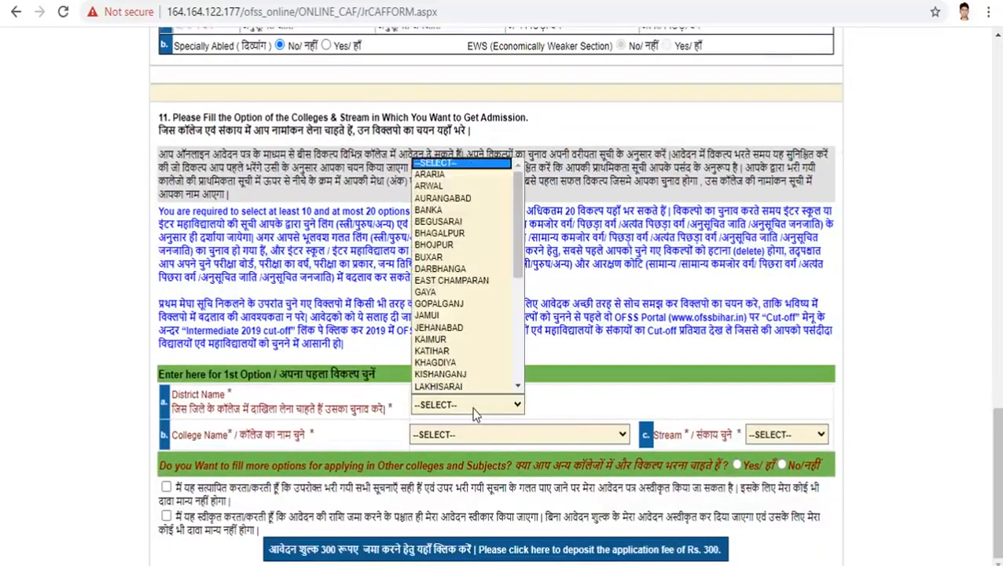
{"action": "left_click", "coordinate": [460, 198]}
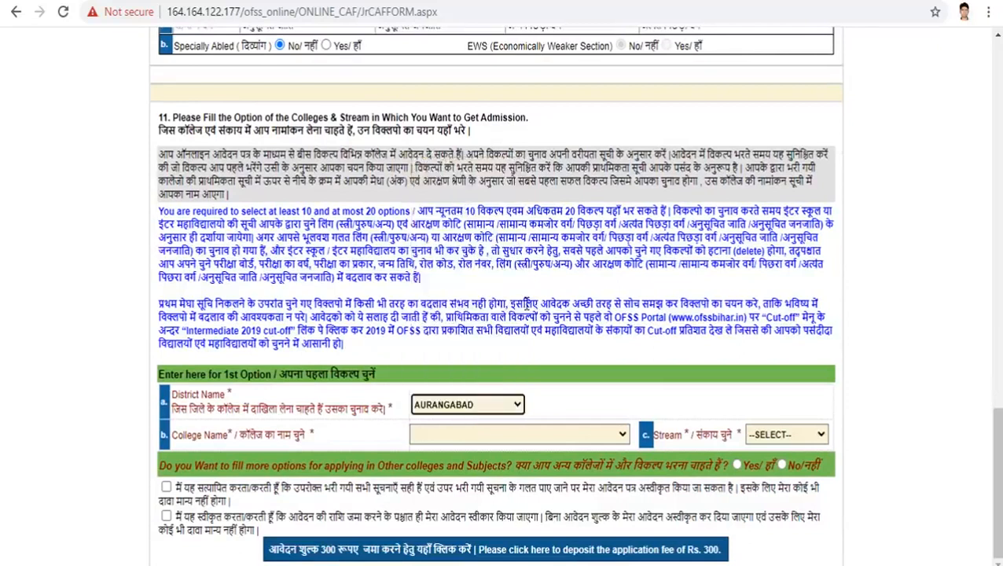
Step: Make +2 H/S RUKUNDI with stream SCIENCE the first option and request more options
{"action": "left_click", "coordinate": [623, 437]}
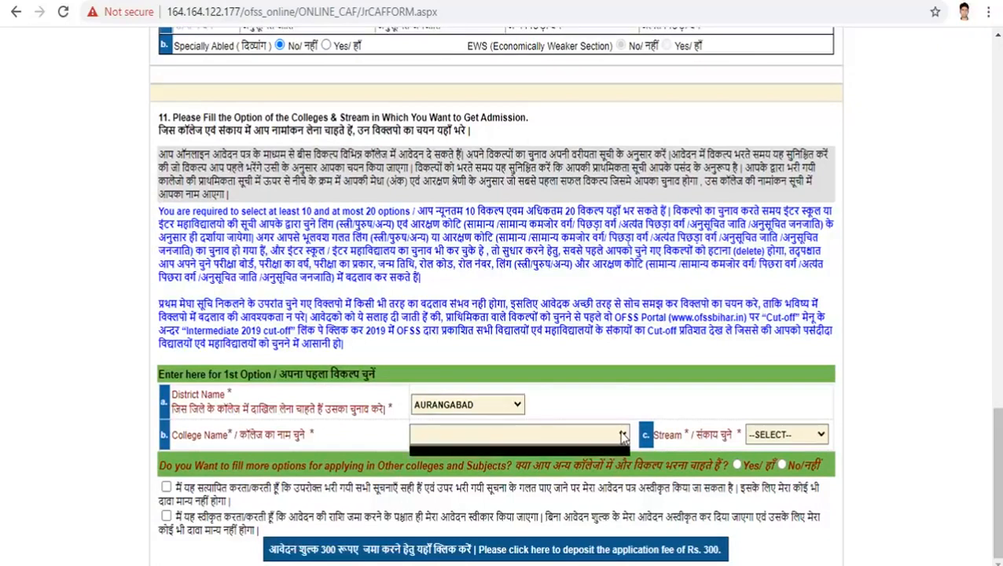
{"action": "left_click", "coordinate": [622, 437]}
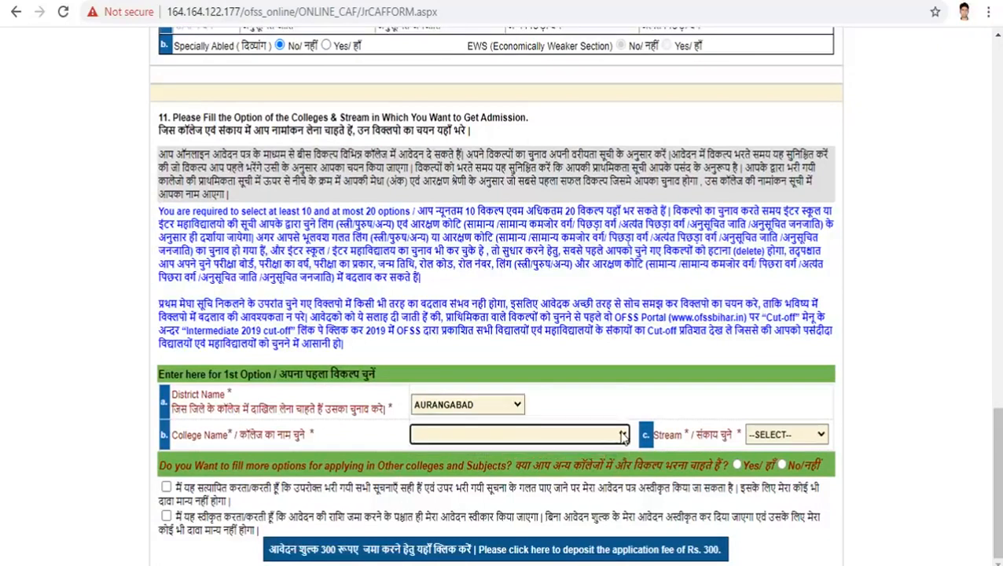
{"action": "left_click", "coordinate": [624, 438]}
{"action": "left_click", "coordinate": [604, 416]}
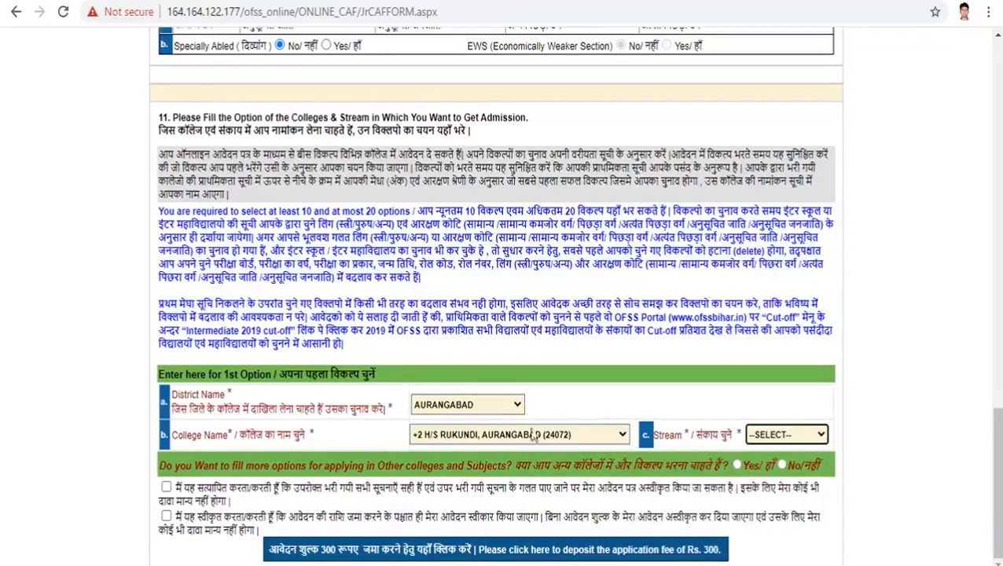
{"action": "left_click", "coordinate": [814, 441]}
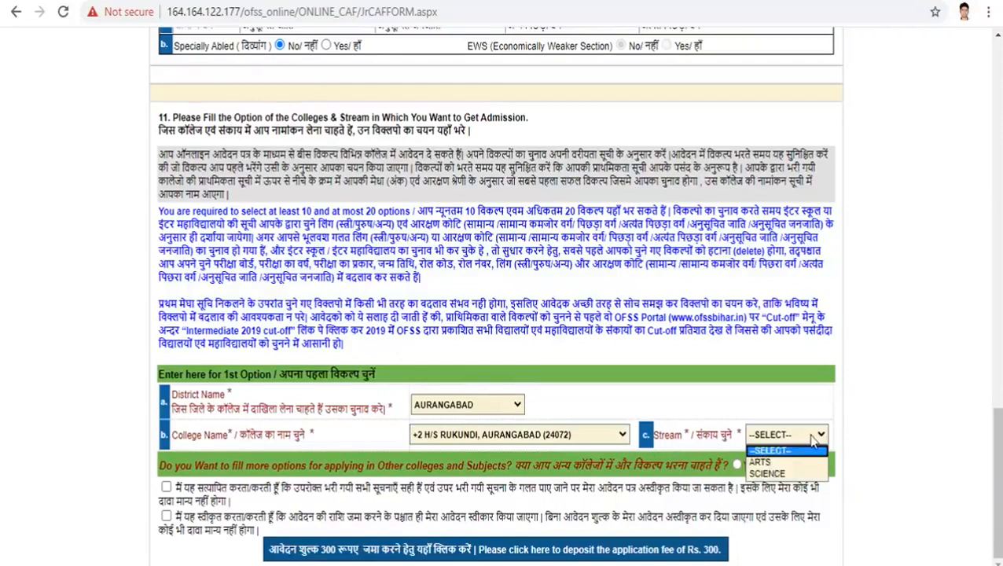
{"action": "left_click", "coordinate": [785, 475]}
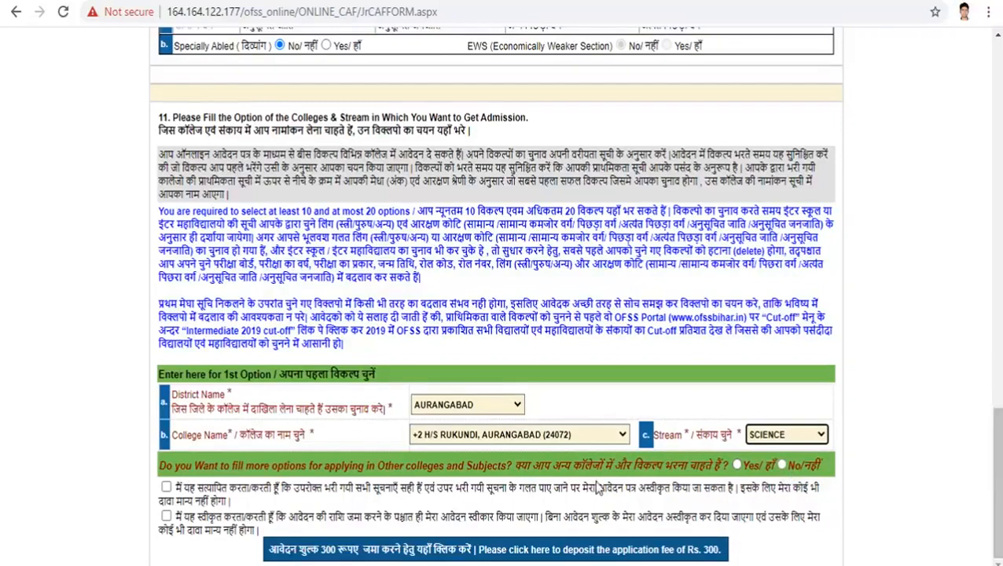
{"action": "left_click", "coordinate": [737, 465]}
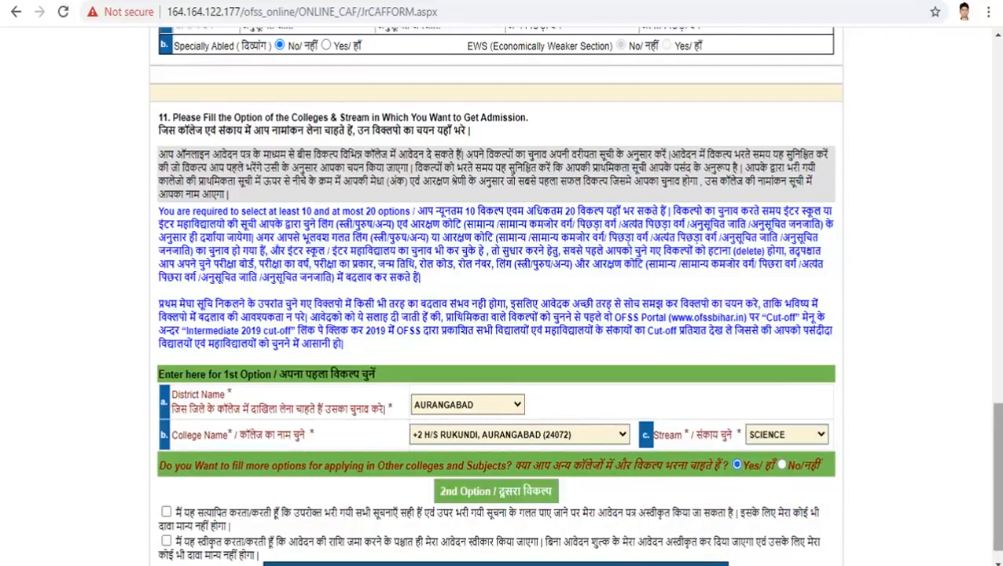
{"action": "scroll", "coordinate": [738, 469], "scroll_direction": "down", "scroll_amount": 1}
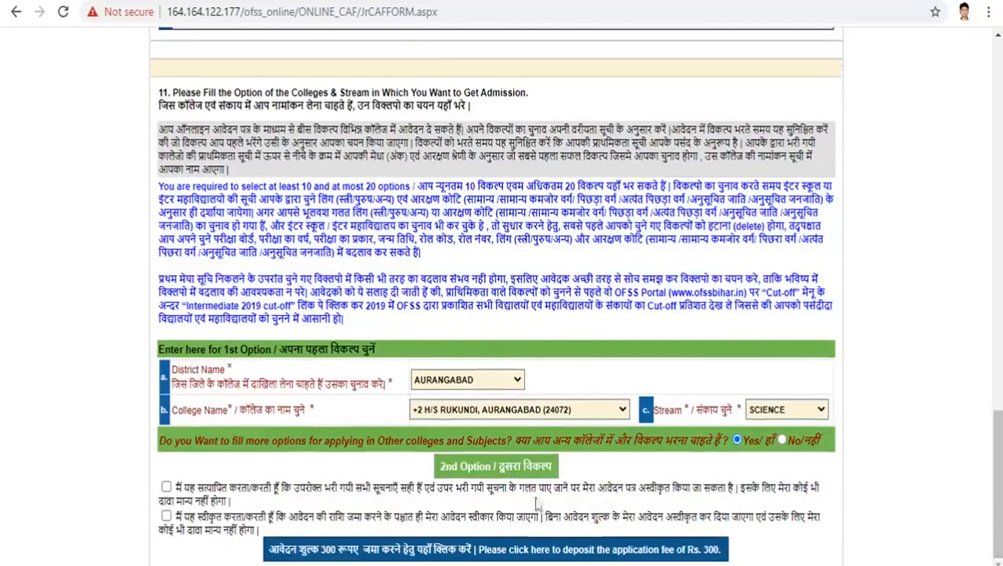
Step: Save the first option and set AURANGABAD as the second option's district
{"action": "left_click", "coordinate": [472, 469]}
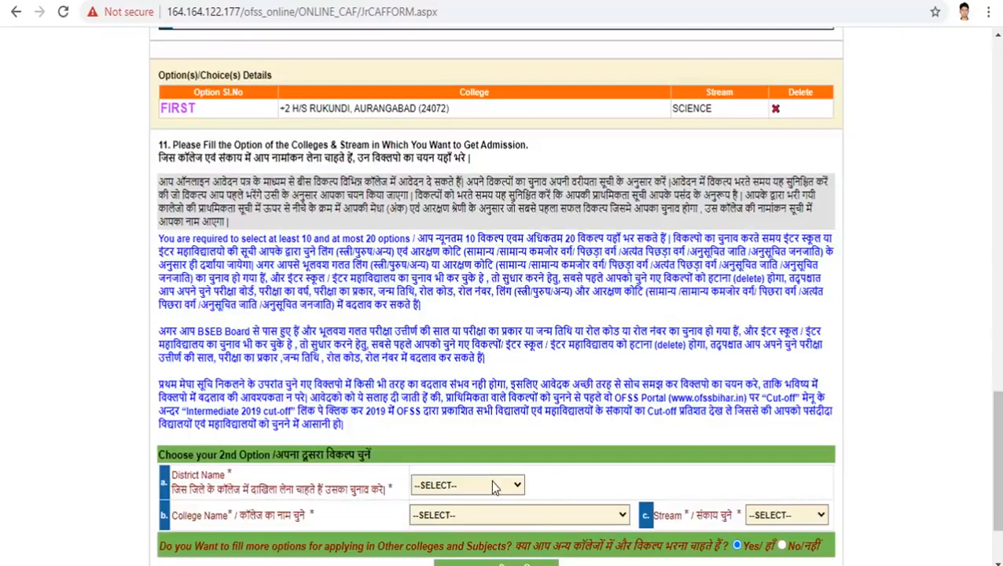
{"action": "left_click", "coordinate": [492, 485]}
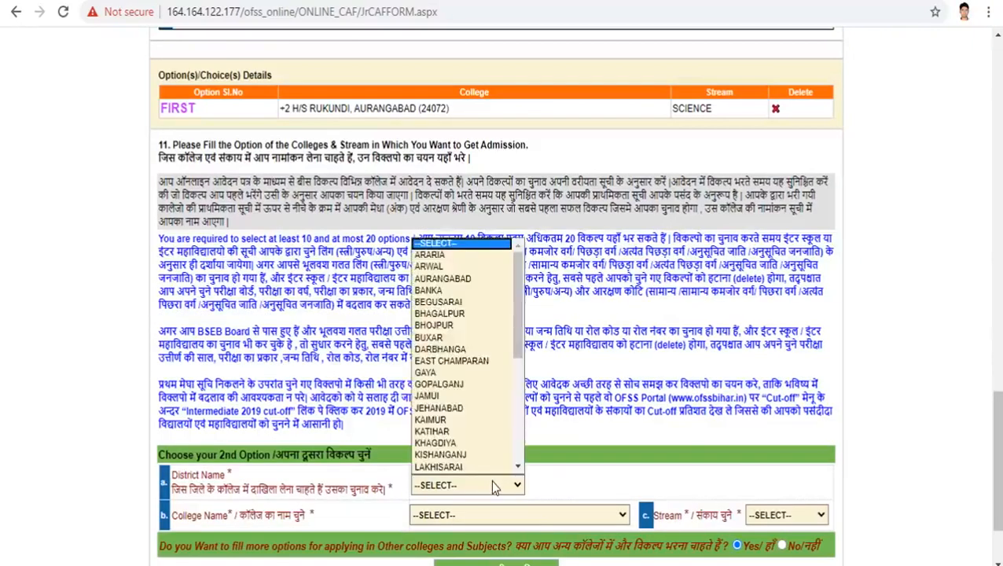
{"action": "left_click", "coordinate": [452, 280]}
Step: Choose an Aurangabad college from the list, past A.N.S.COLLEGE, NABINAGAR, for the second option
{"action": "left_click", "coordinate": [523, 516]}
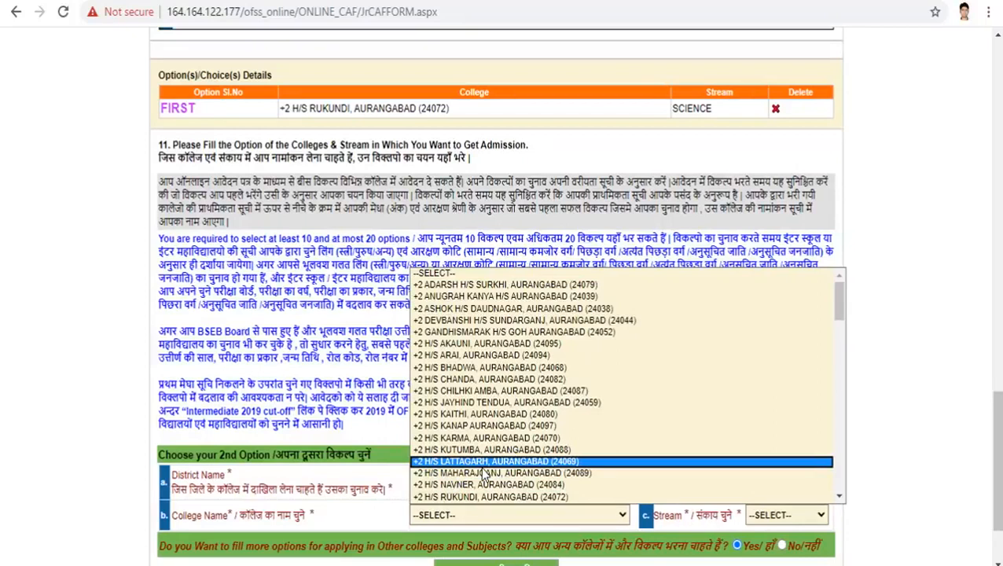
{"action": "key", "text": "Down"}
{"action": "key", "text": "Down"}
{"action": "key", "text": "Down"}
{"action": "key", "text": "Down"}
{"action": "key", "text": "Down"}
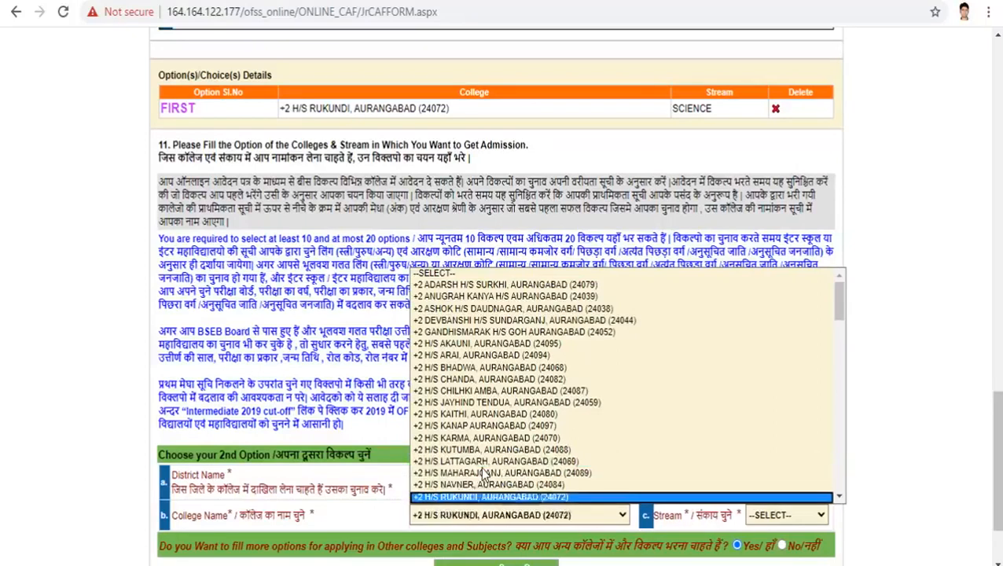
{"action": "key", "text": "Down"}
{"action": "key", "text": "Down"}
{"action": "key", "text": "Down"}
{"action": "key", "text": "Down"}
{"action": "key", "text": "Down"}
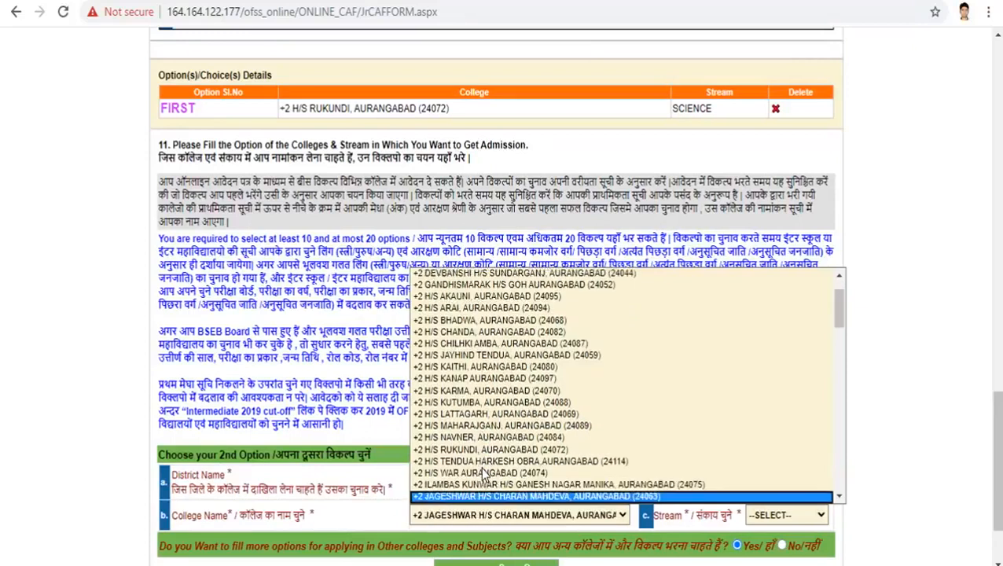
{"action": "key", "text": "Down"}
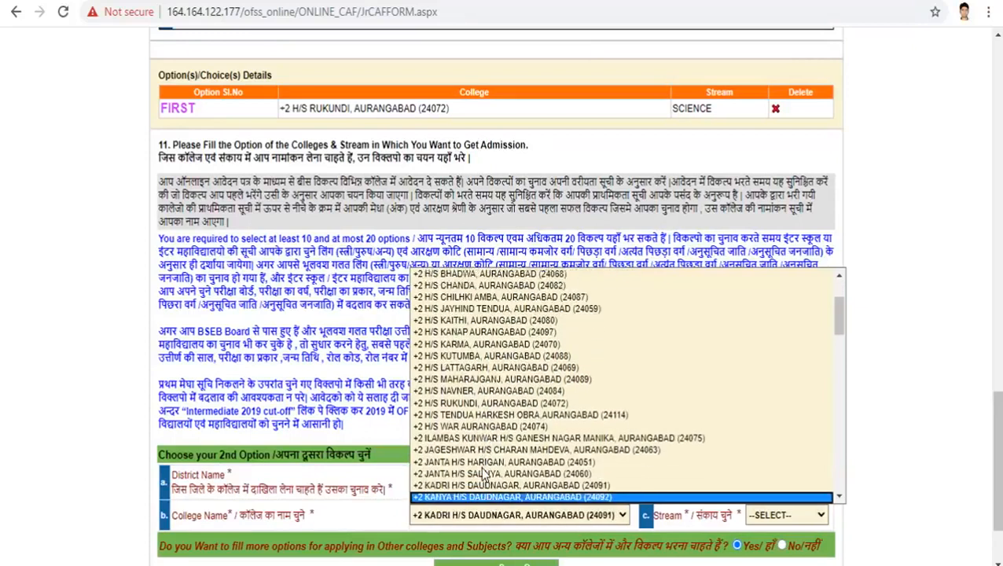
{"action": "key", "text": "Down"}
{"action": "key", "text": "Down"}
{"action": "key", "text": "Down"}
{"action": "key", "text": "Down"}
{"action": "key", "text": "Down"}
{"action": "key", "text": "Down"}
{"action": "key", "text": "Down"}
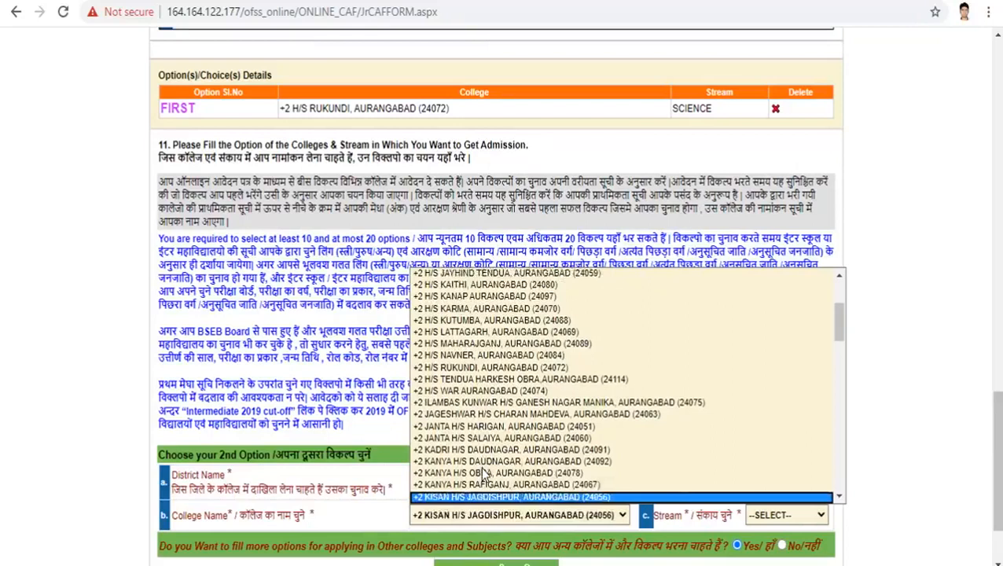
{"action": "key", "text": "Down"}
{"action": "key", "text": "Down"}
{"action": "key", "text": "Down"}
{"action": "key", "text": "Down"}
{"action": "key", "text": "Down"}
{"action": "key", "text": "Down"}
{"action": "key", "text": "Down"}
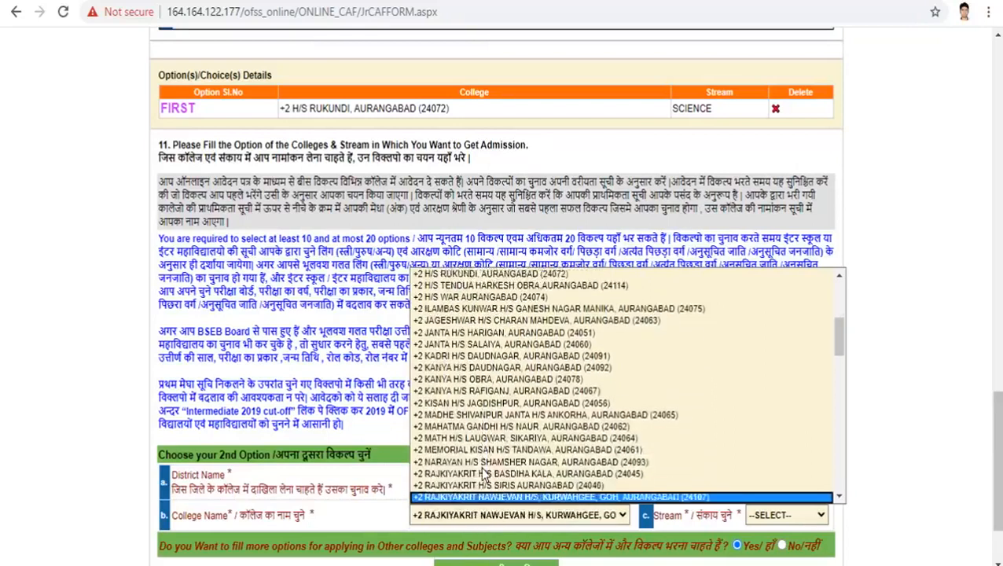
{"action": "key", "text": "Down"}
{"action": "key", "text": "Down"}
{"action": "key", "text": "Down"}
{"action": "key", "text": "Down"}
{"action": "key", "text": "Down"}
{"action": "key", "text": "Down"}
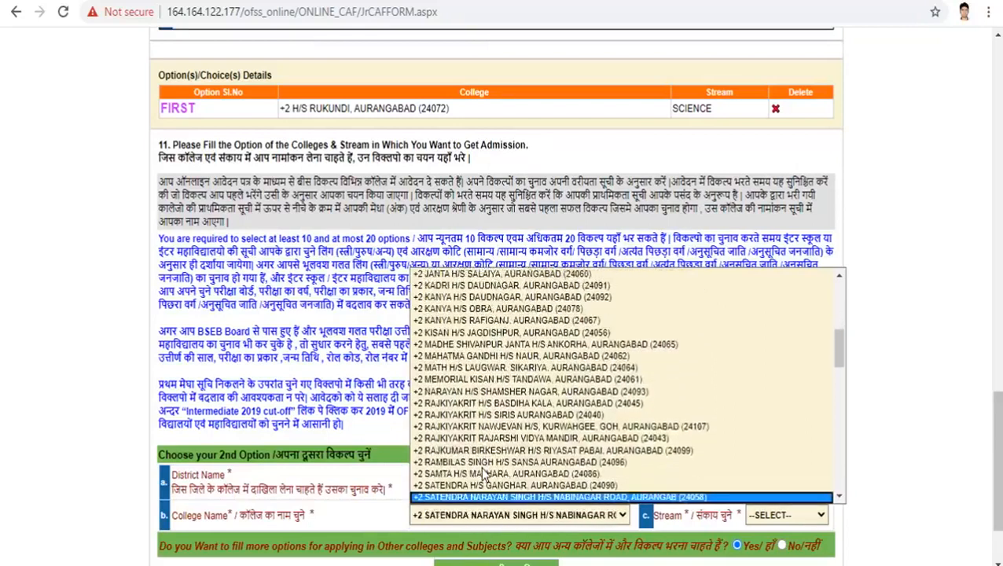
{"action": "key", "text": "Down"}
{"action": "key", "text": "Down"}
{"action": "key", "text": "Down"}
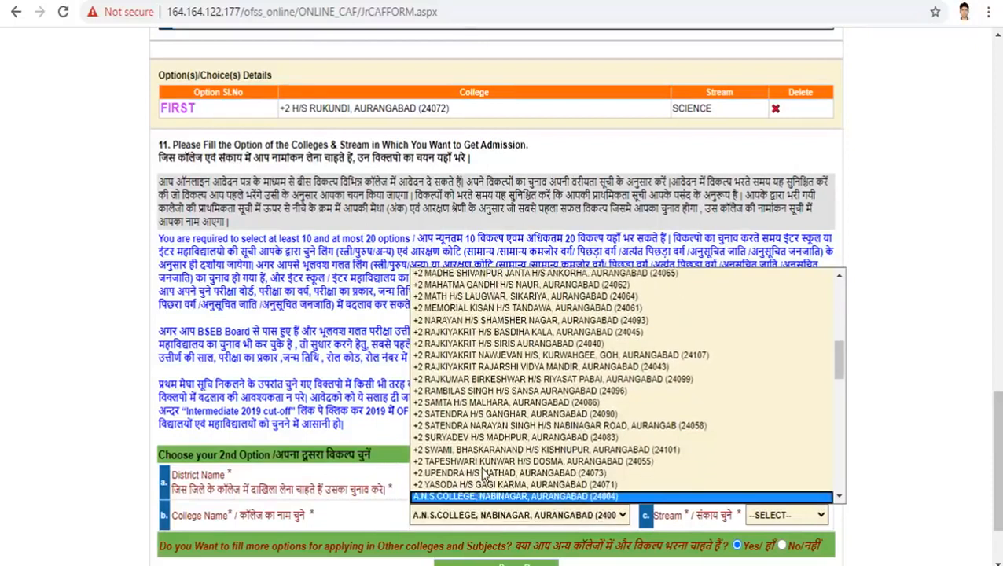
{"action": "key", "text": "Down"}
{"action": "key", "text": "Down"}
{"action": "key", "text": "Down"}
{"action": "key", "text": "Down"}
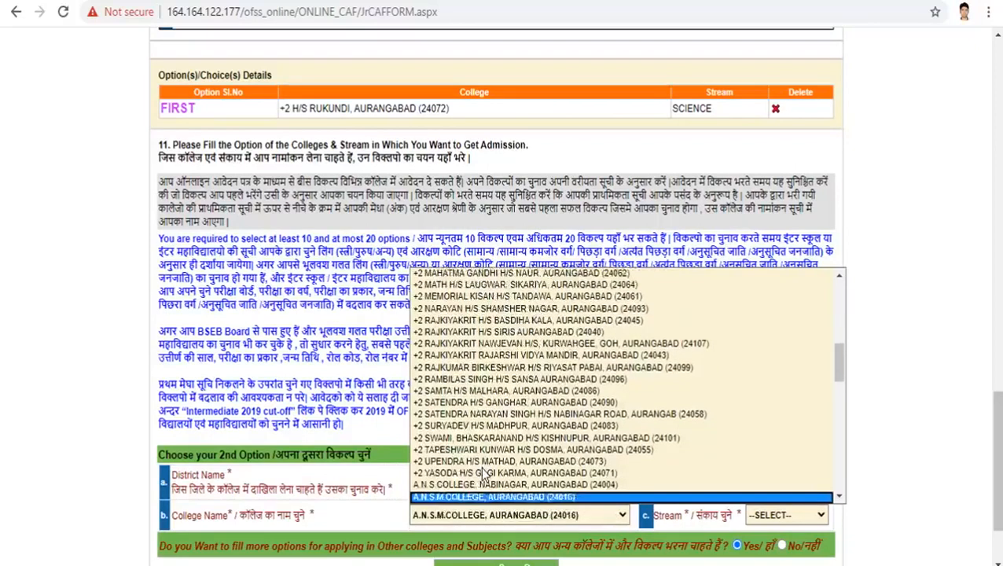
{"action": "key", "text": "Down"}
{"action": "key", "text": "Down"}
{"action": "key", "text": "Down"}
{"action": "key", "text": "Down"}
{"action": "key", "text": "Down"}
{"action": "key", "text": "Down"}
{"action": "key", "text": "Down"}
{"action": "key", "text": "Down"}
{"action": "key", "text": "Down"}
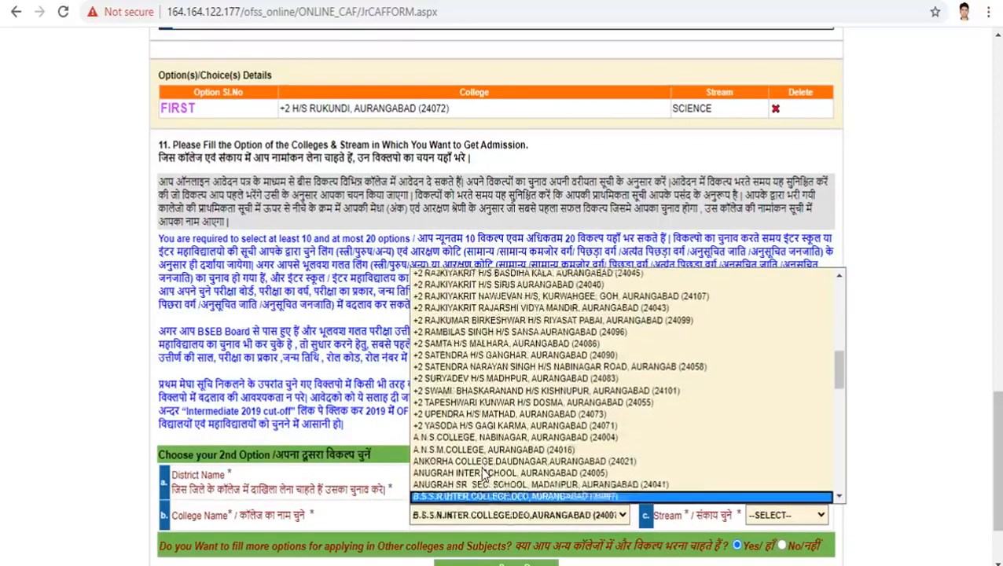
{"action": "key", "text": "Down"}
{"action": "key", "text": "Down"}
{"action": "key", "text": "Down"}
{"action": "key", "text": "Down"}
{"action": "key", "text": "Down"}
{"action": "key", "text": "Down"}
{"action": "key", "text": "Down"}
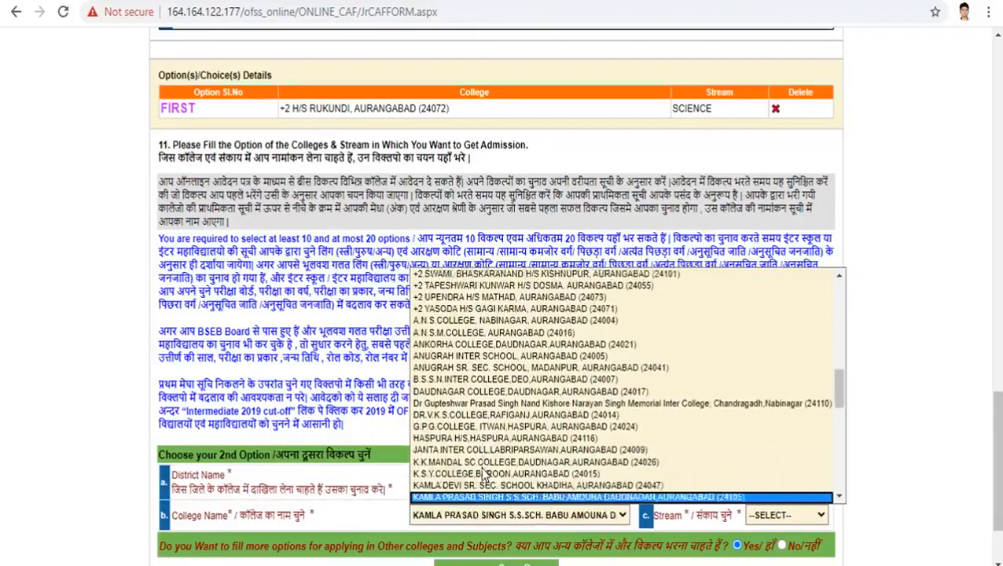
{"action": "key", "text": "Down"}
{"action": "key", "text": "Down"}
{"action": "key", "text": "Down"}
{"action": "key", "text": "Down"}
{"action": "key", "text": "Down"}
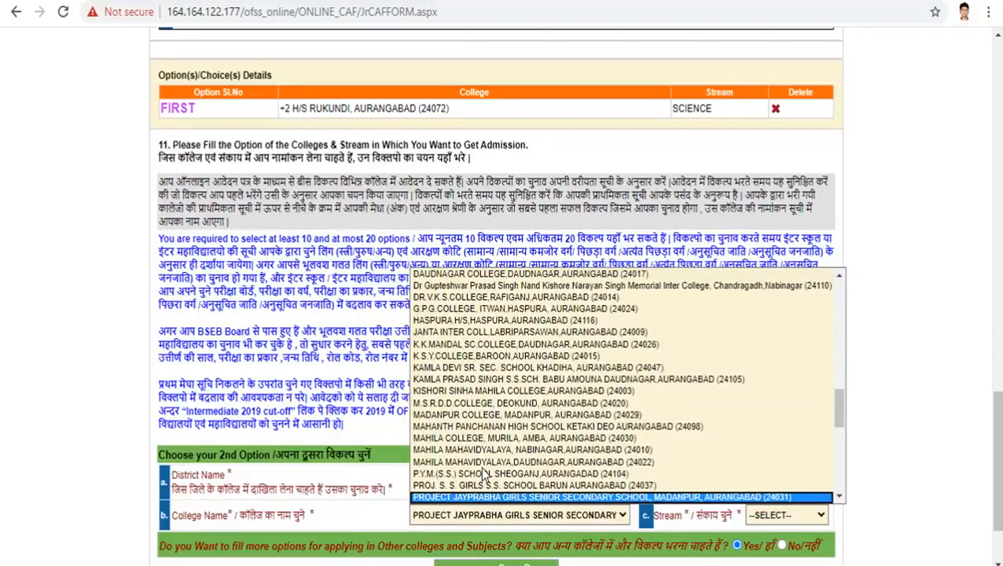
{"action": "key", "text": "Down"}
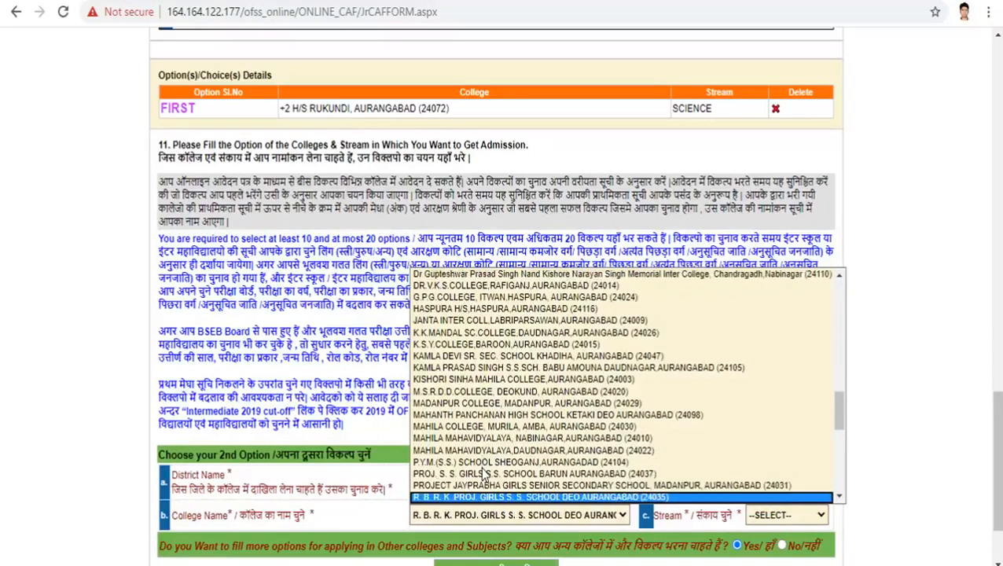
{"action": "key", "text": "Down"}
{"action": "key", "text": "Down"}
{"action": "key", "text": "Down"}
{"action": "key", "text": "Down"}
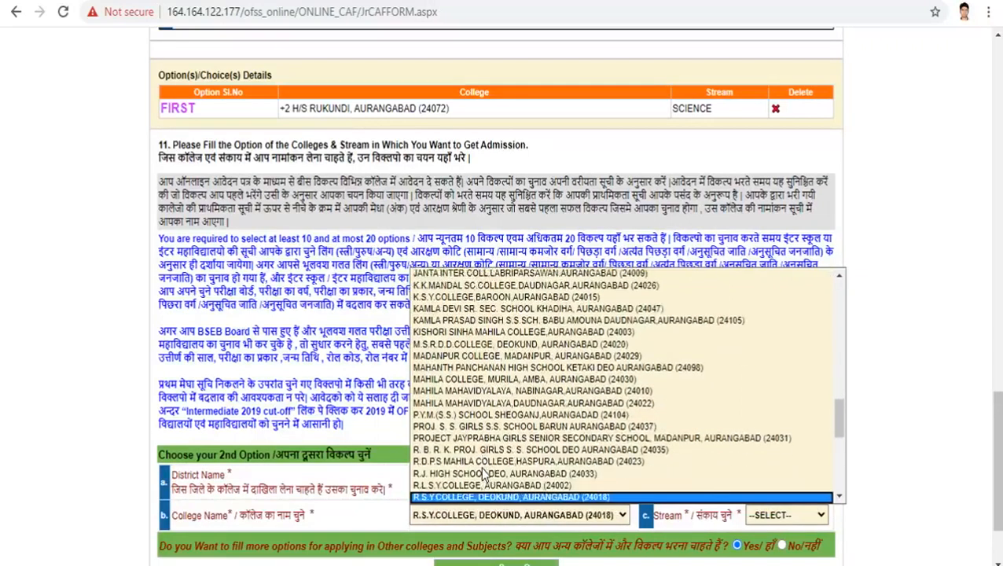
{"action": "key", "text": "Down"}
{"action": "key", "text": "Down"}
{"action": "key", "text": "Down"}
{"action": "key", "text": "Down"}
{"action": "key", "text": "Down"}
{"action": "key", "text": "Down"}
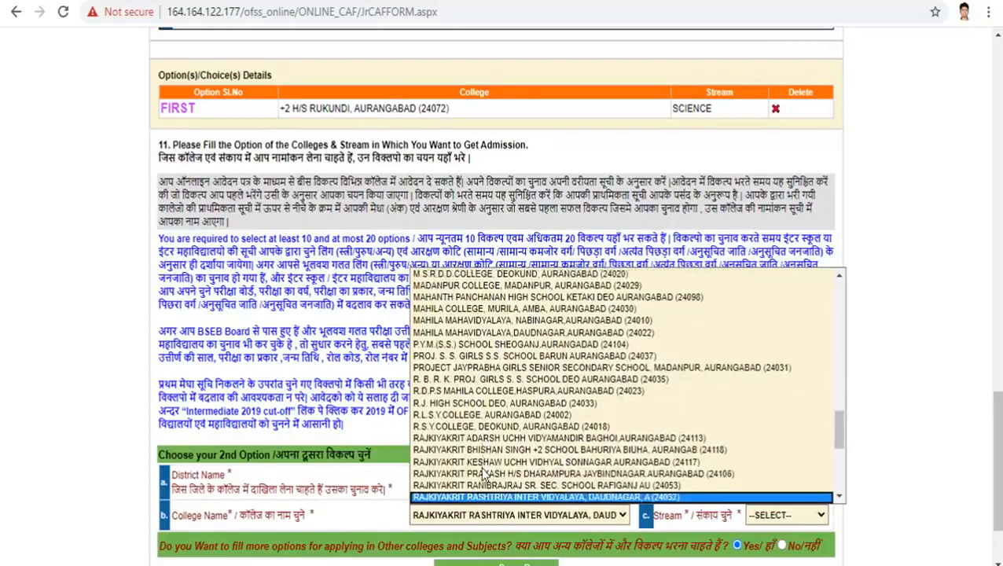
{"action": "key", "text": "Down"}
{"action": "key", "text": "Down"}
{"action": "key", "text": "Down"}
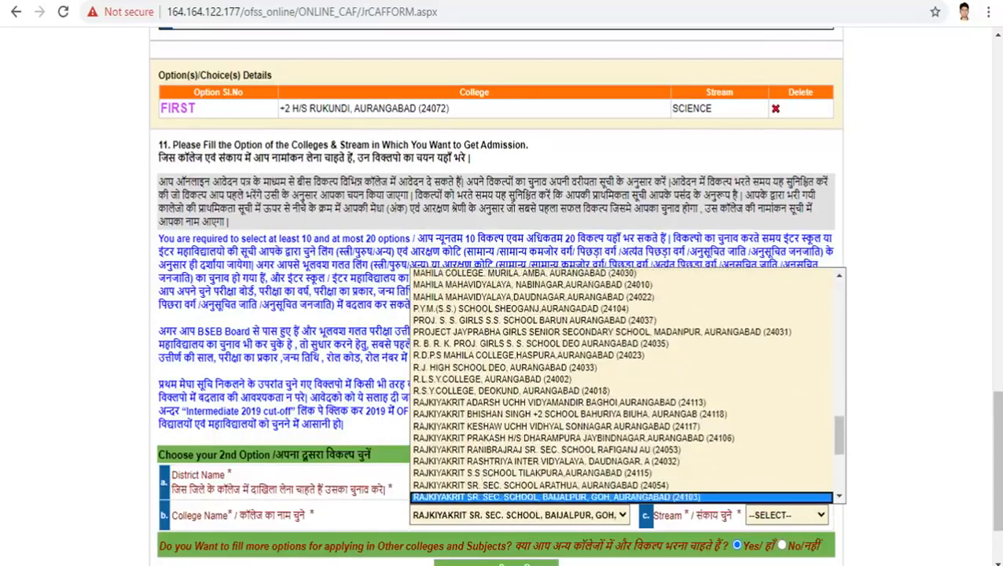
{"action": "key", "text": "Return"}
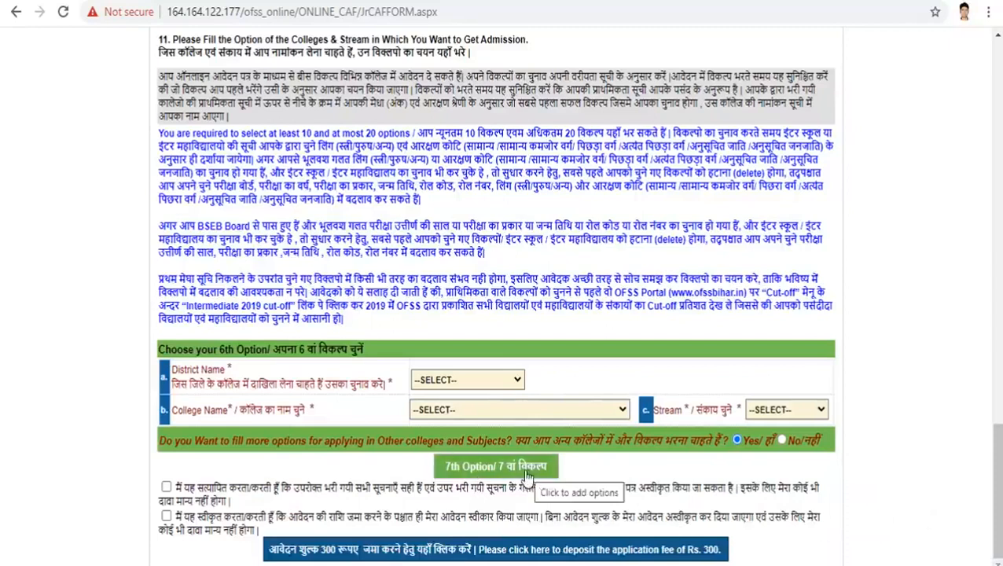
Step: Accept the fee declaration, attempt the Rs. 300 deposit, and dismiss the 'Please Upload your photo !' alert
{"action": "left_click", "coordinate": [166, 515]}
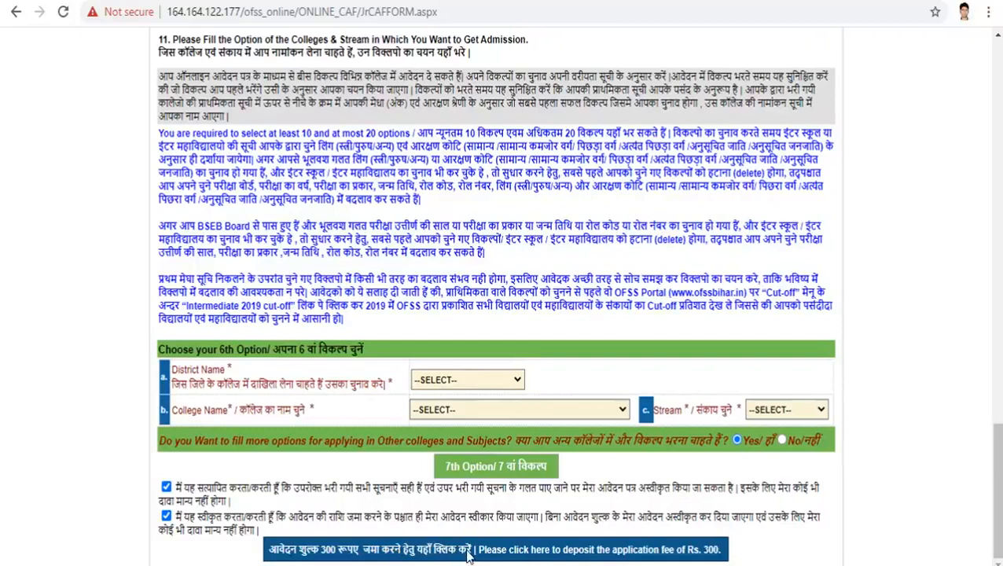
{"action": "left_click", "coordinate": [469, 553]}
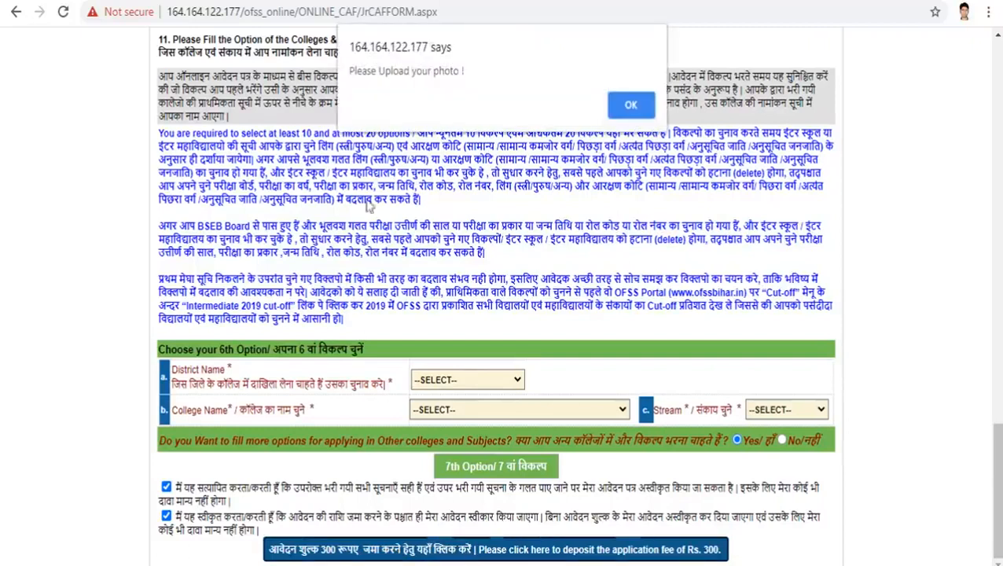
{"action": "left_click", "coordinate": [642, 109]}
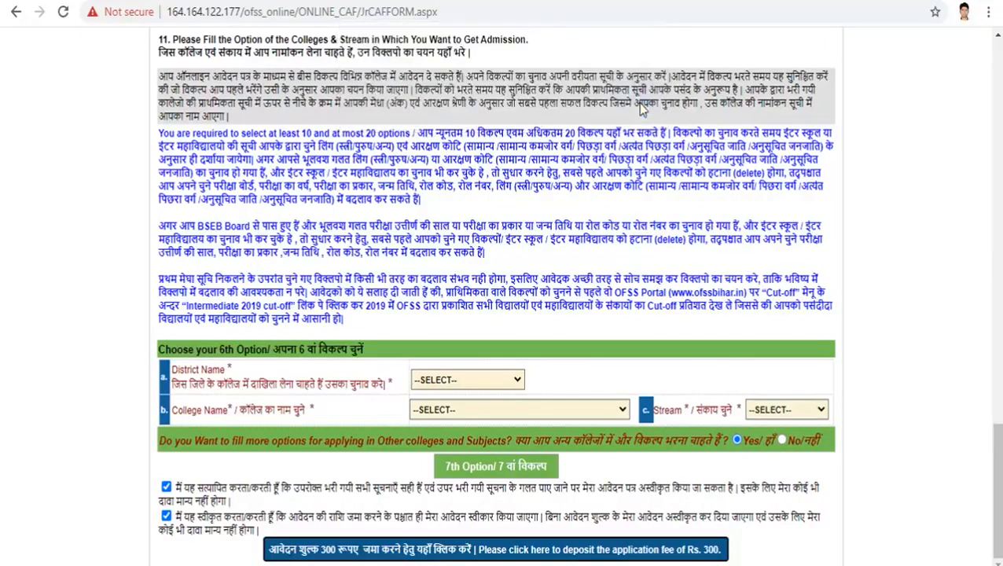
{"action": "left_click_drag", "start_coordinate": [997, 456], "coordinate": [997, 329]}
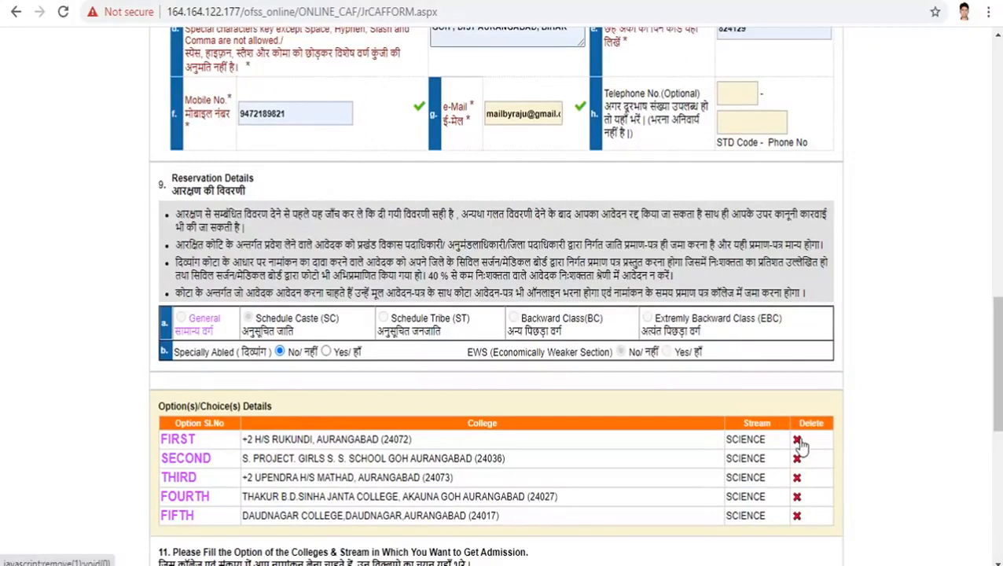
{"action": "left_click_drag", "start_coordinate": [997, 359], "coordinate": [1000, 164]}
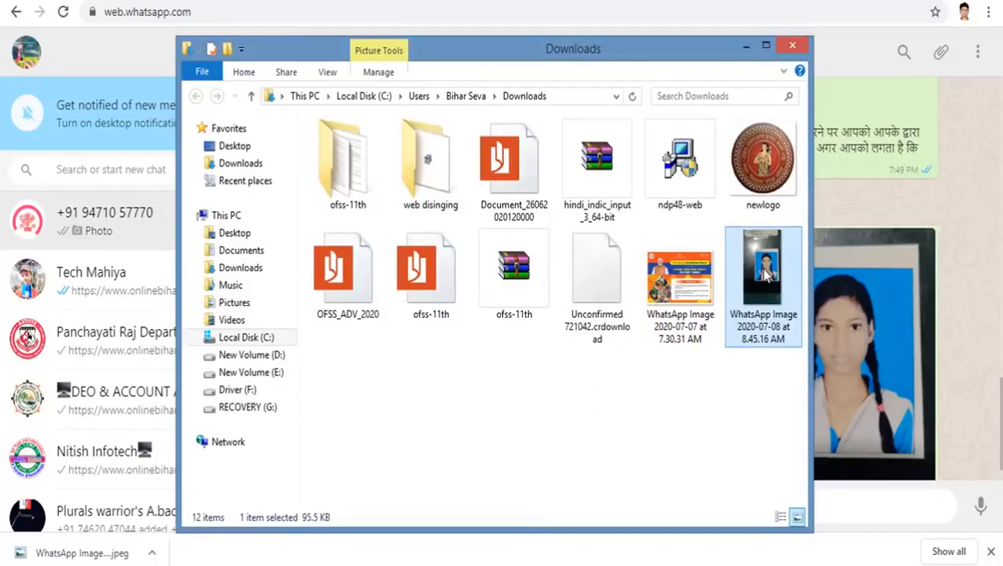
Step: Open the WhatsApp photo in Photo Gallery, then return to the Downloads folder
{"action": "right_click", "coordinate": [766, 271]}
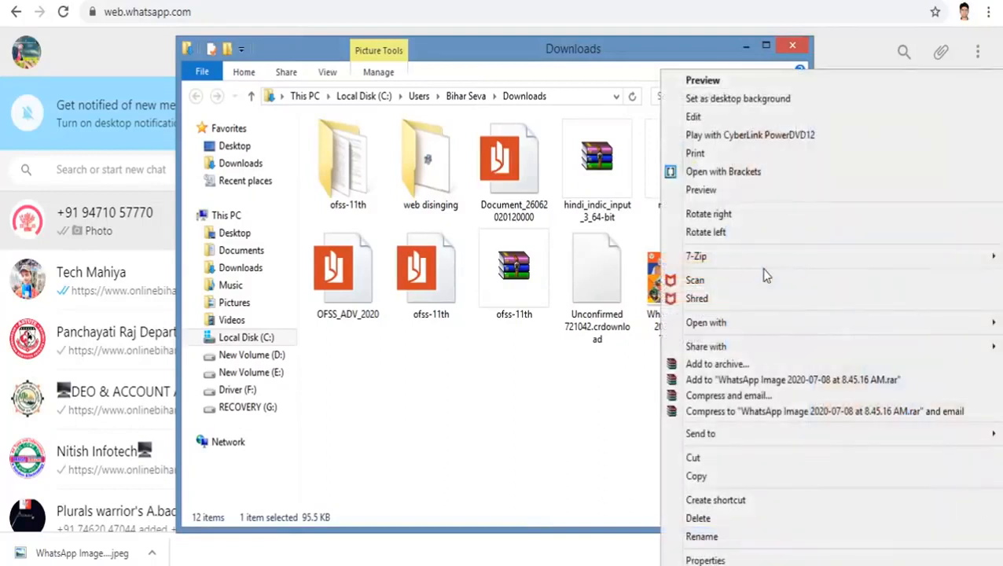
{"action": "mouse_move", "coordinate": [737, 327]}
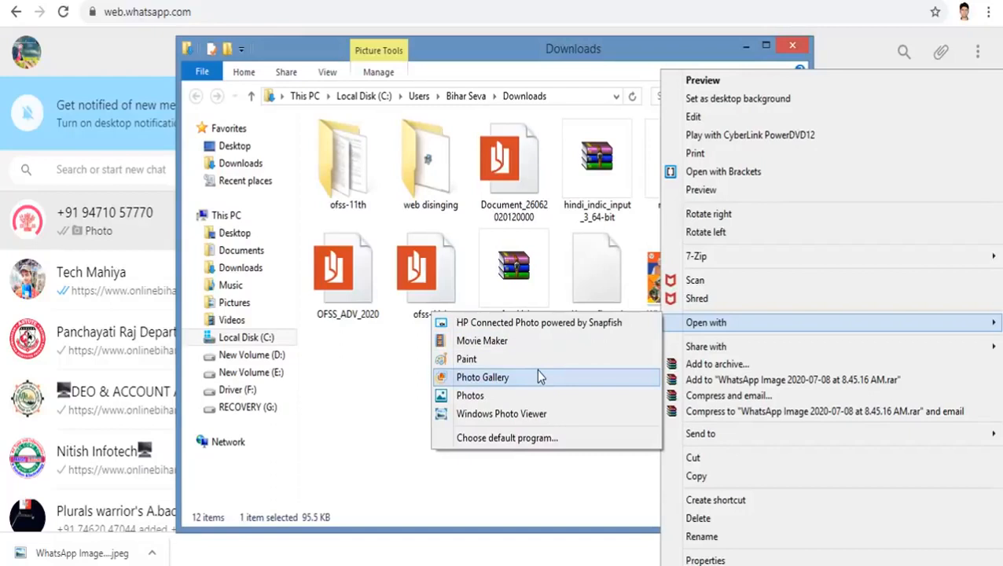
{"action": "left_click", "coordinate": [540, 377]}
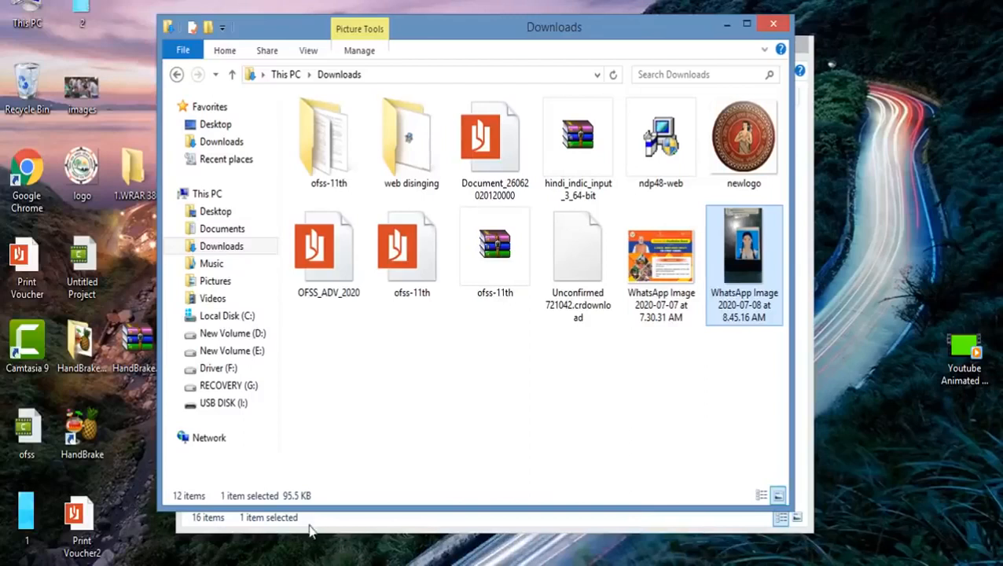
{"action": "left_click", "coordinate": [176, 565]}
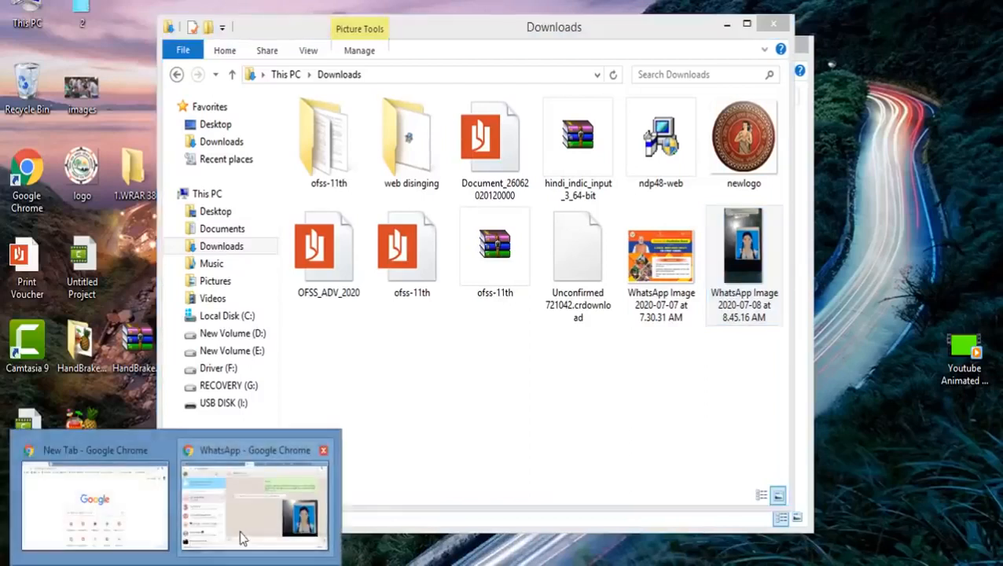
{"action": "left_click", "coordinate": [242, 537]}
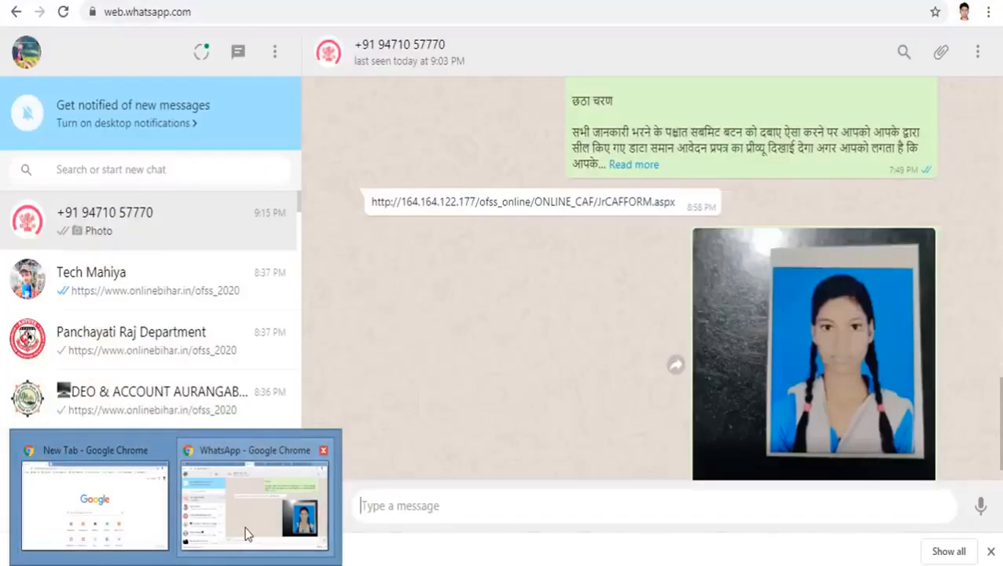
{"action": "left_click", "coordinate": [260, 520]}
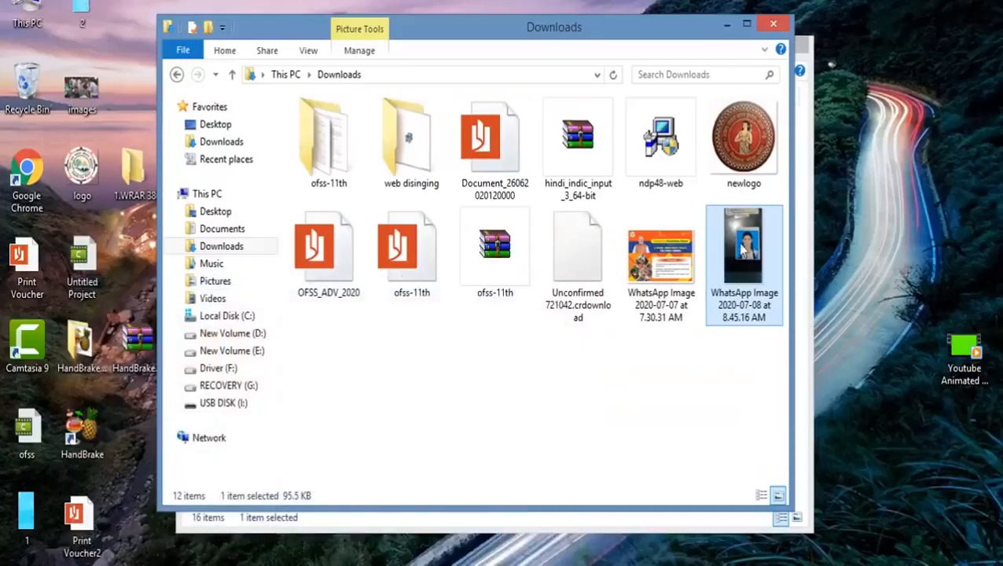
Step: Open WhatsApp Image 2020-07-08 at 8.45.16 AM with Microsoft Office Picture Manager
{"action": "right_click", "coordinate": [742, 250]}
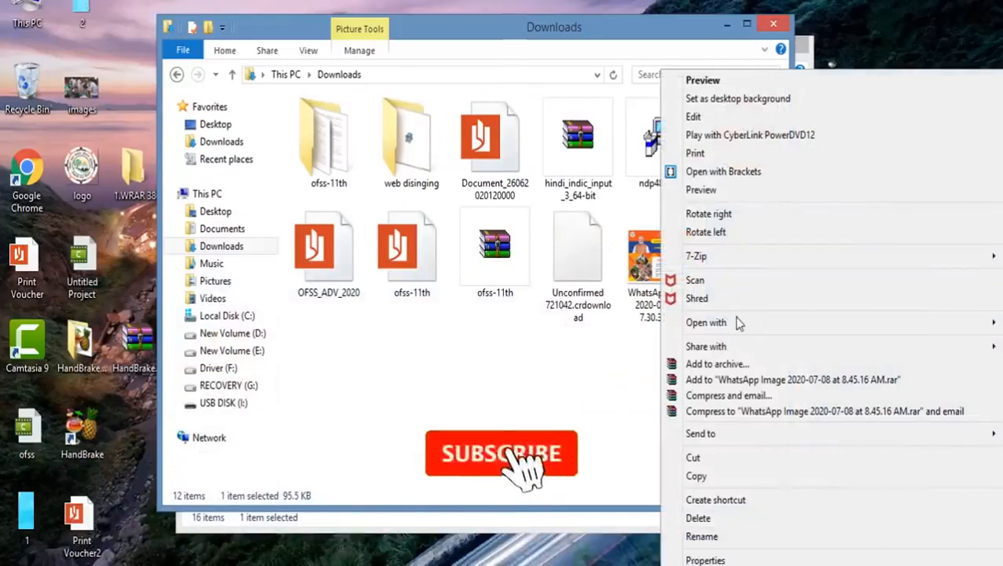
{"action": "mouse_move", "coordinate": [737, 323]}
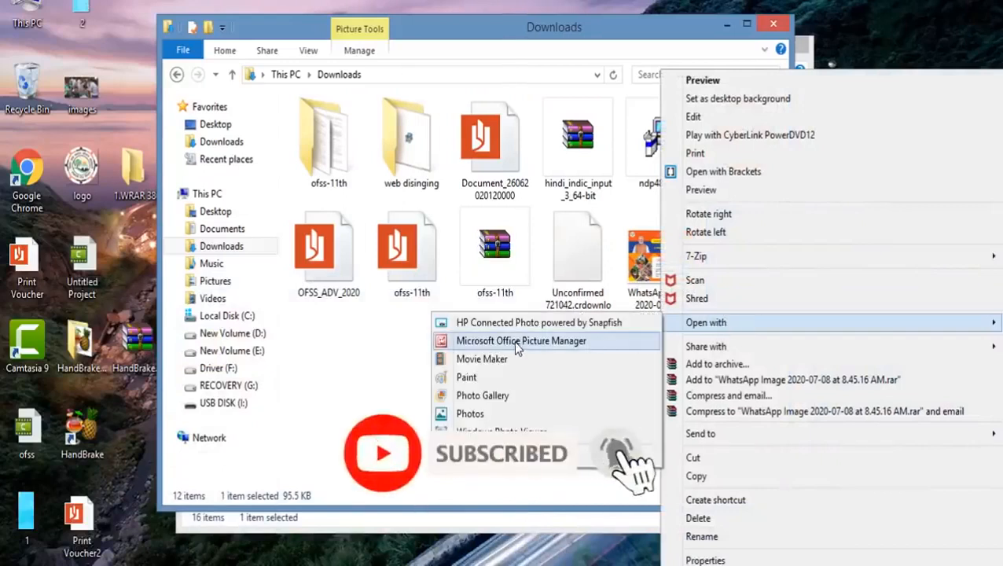
{"action": "left_click", "coordinate": [516, 343]}
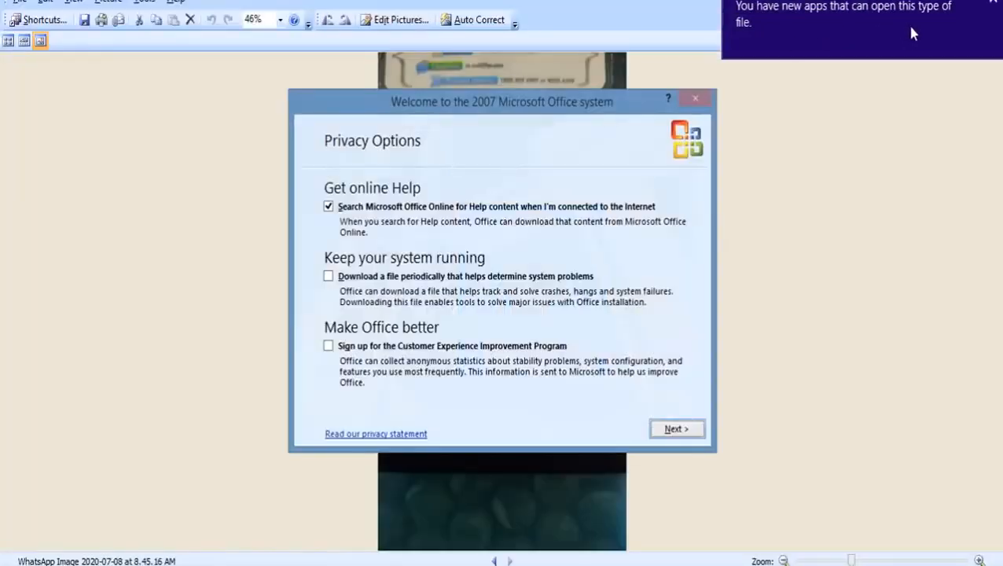
Step: Step through the Office welcome wizard choosing automatic updates, then close it
{"action": "left_click", "coordinate": [669, 429]}
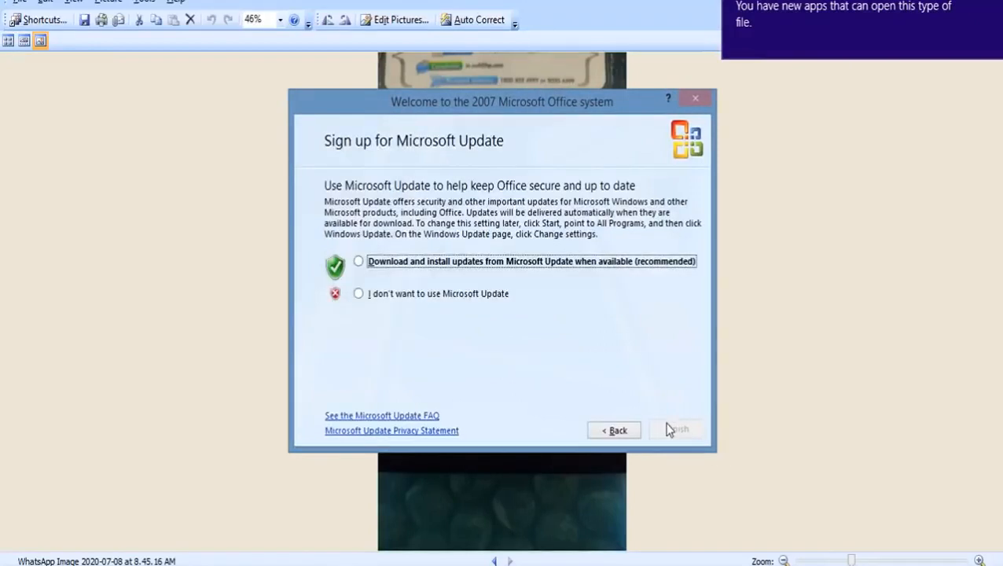
{"action": "left_click", "coordinate": [358, 262]}
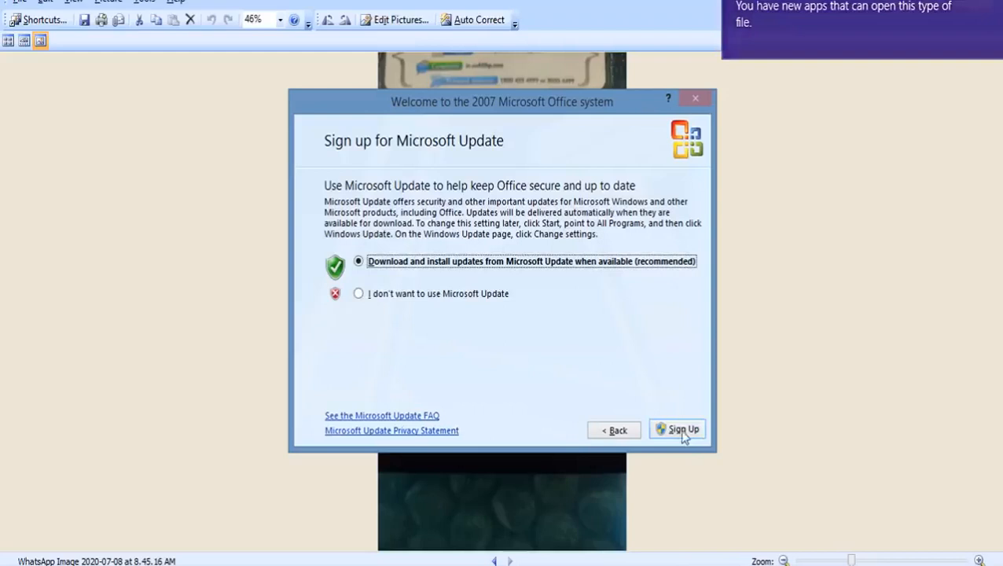
{"action": "left_click", "coordinate": [617, 430]}
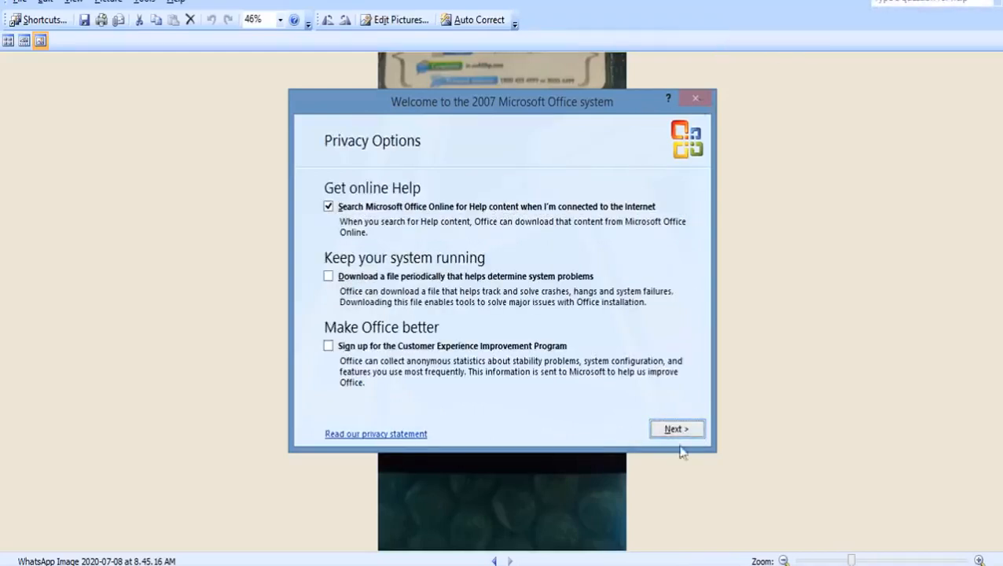
{"action": "left_click", "coordinate": [672, 430]}
{"action": "left_click", "coordinate": [671, 431]}
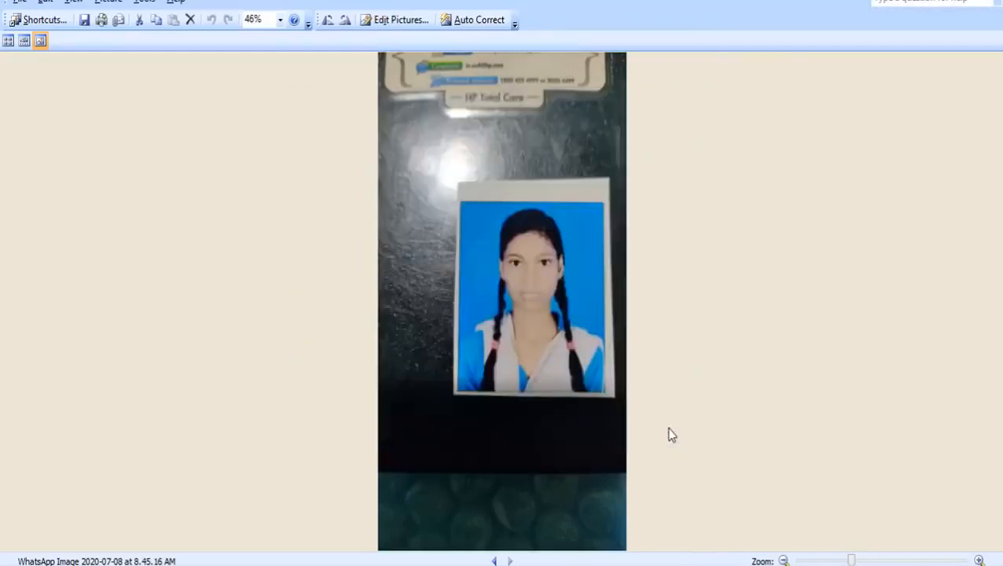
Step: Crop the photo down to just the portrait and apply Auto Correct
{"action": "left_click", "coordinate": [395, 24]}
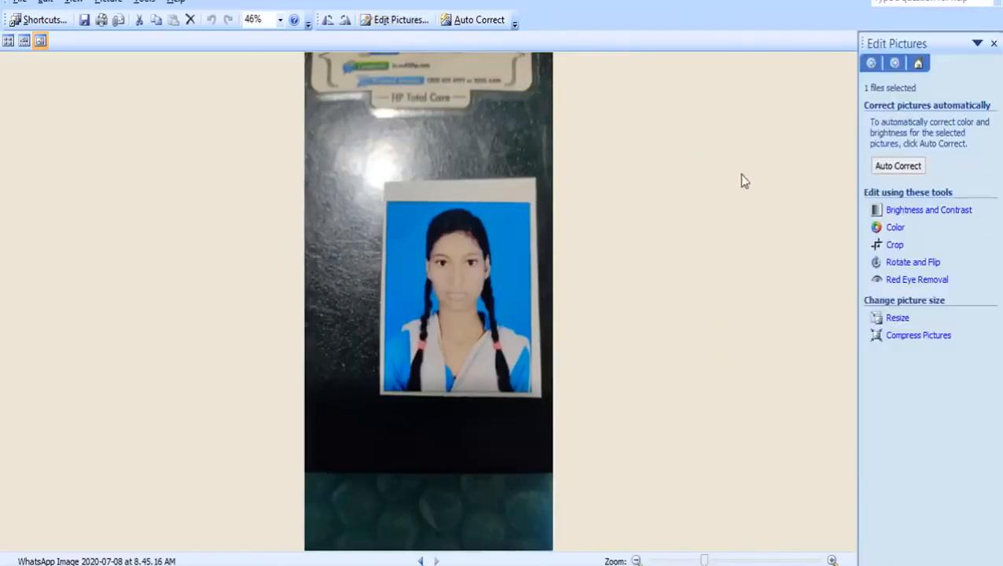
{"action": "left_click", "coordinate": [894, 245]}
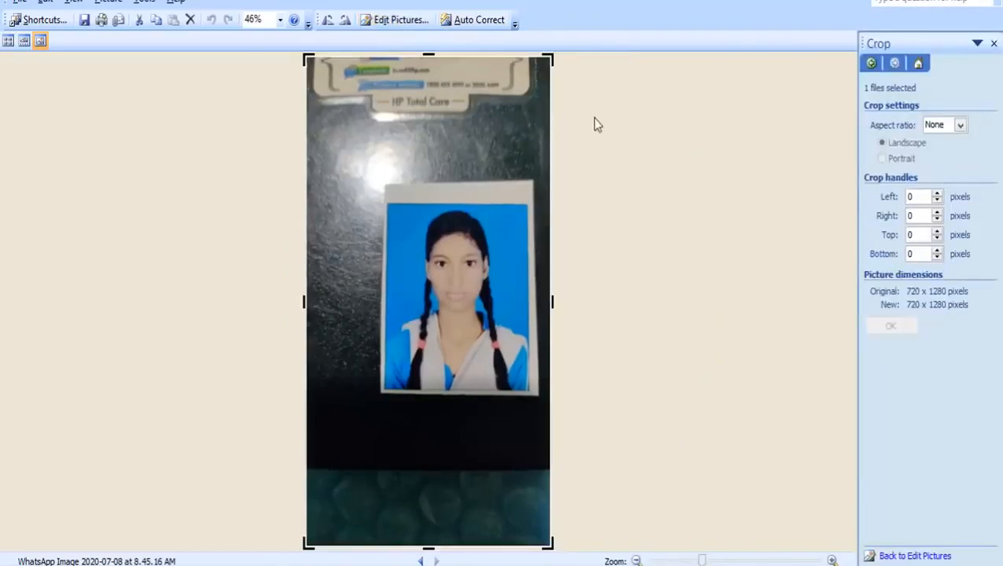
{"action": "left_click_drag", "start_coordinate": [552, 56], "coordinate": [533, 198]}
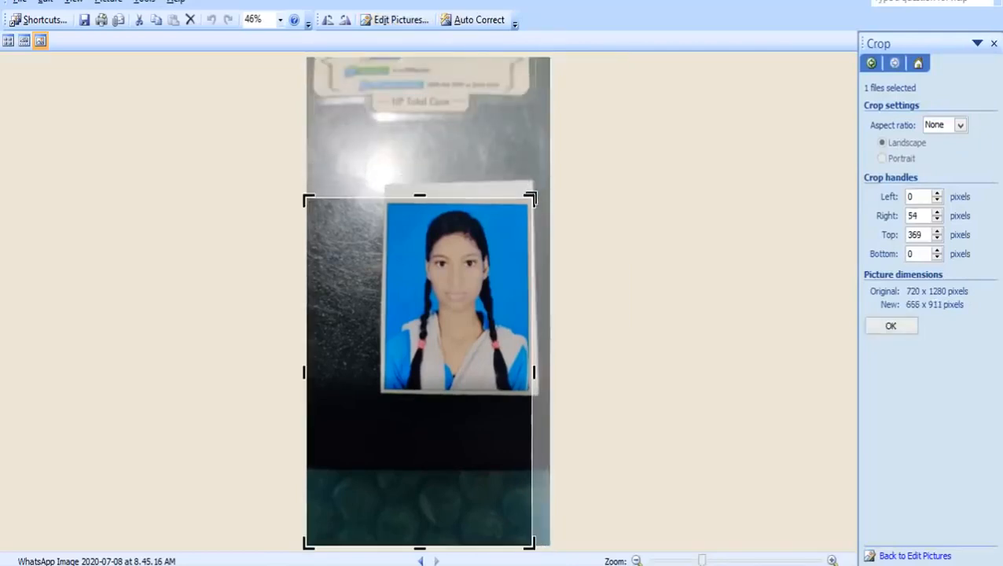
{"action": "left_click_drag", "start_coordinate": [305, 542], "coordinate": [380, 393]}
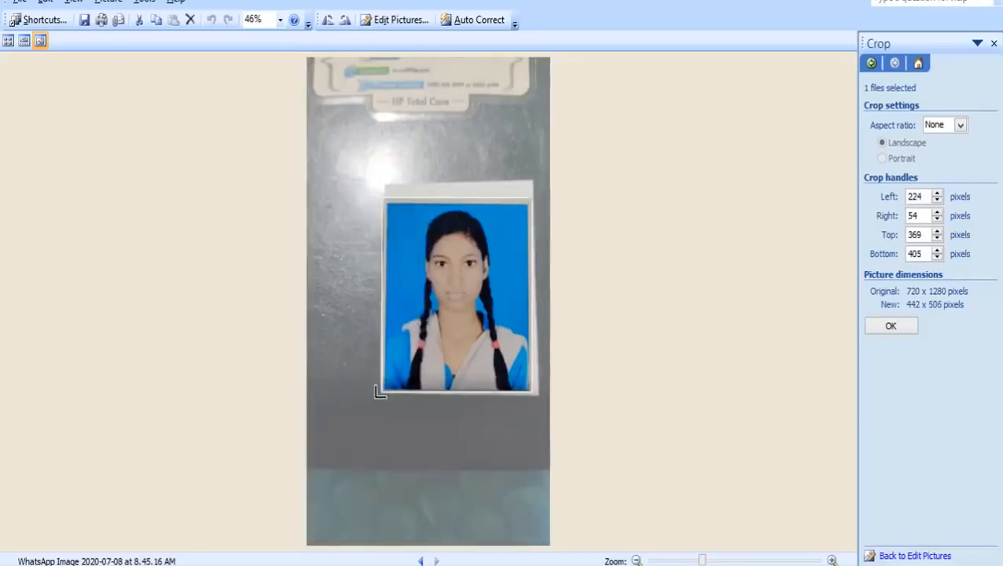
{"action": "left_click", "coordinate": [890, 327]}
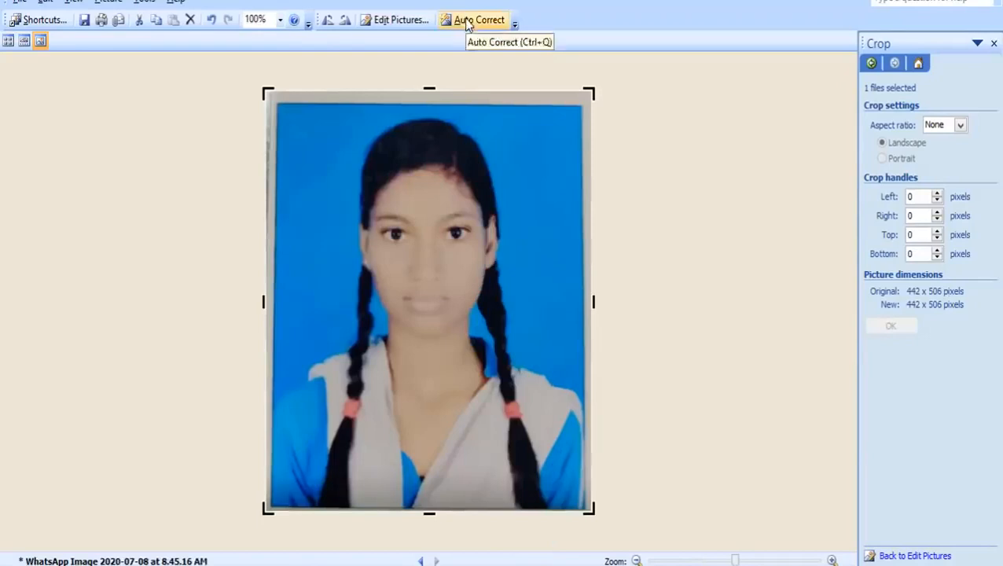
{"action": "left_click", "coordinate": [463, 19]}
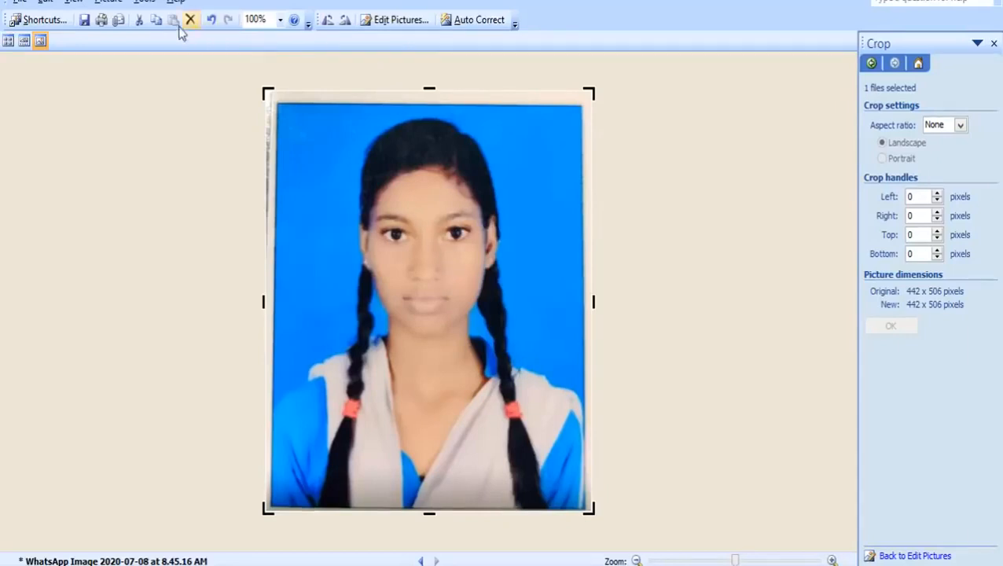
Step: Resize the photo to 80% of original (354 x 405 pixels) and save it on closing
{"action": "left_click", "coordinate": [107, 2]}
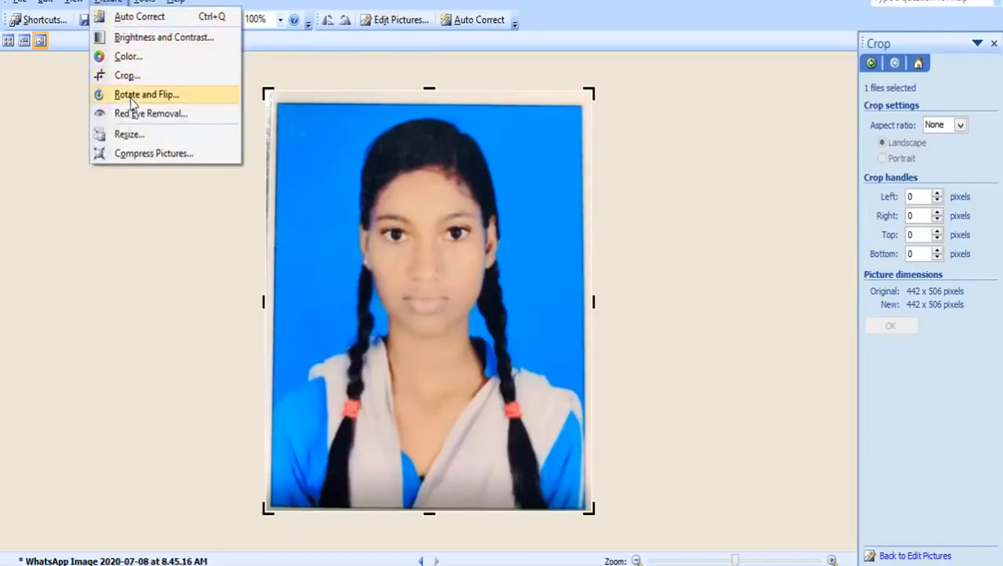
{"action": "left_click", "coordinate": [130, 135]}
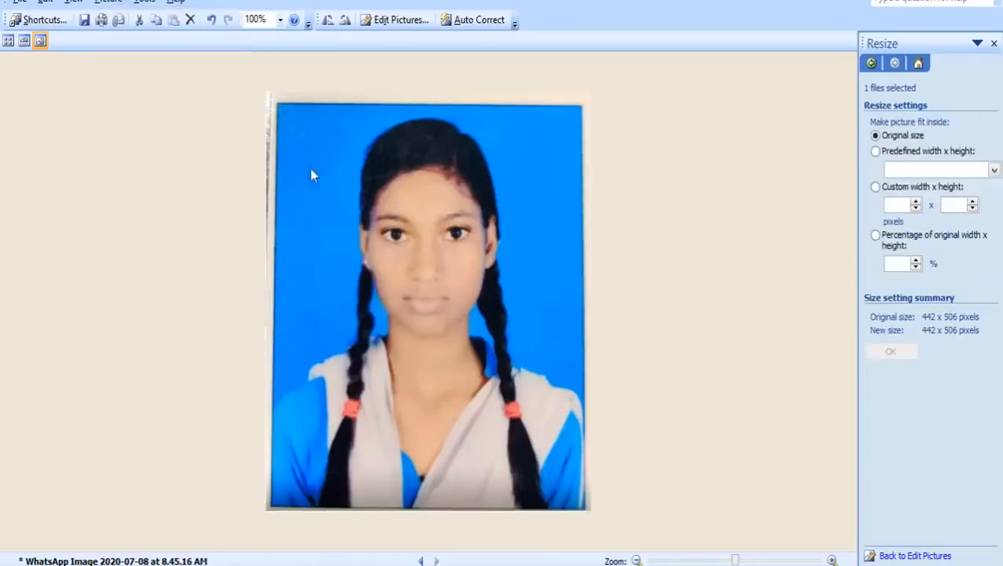
{"action": "left_click", "coordinate": [895, 264]}
{"action": "type", "text": "80"}
{"action": "left_click", "coordinate": [896, 352]}
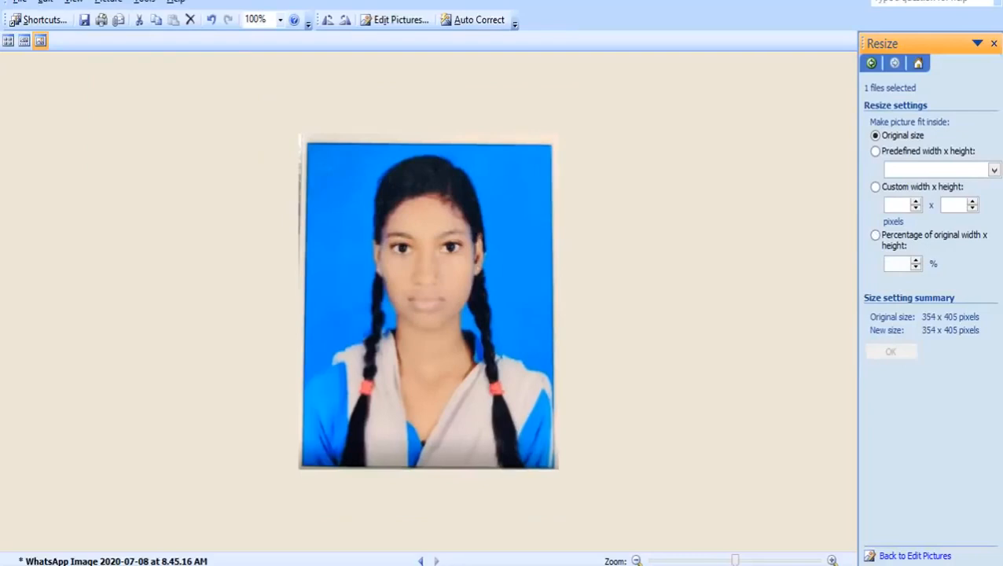
{"action": "left_click", "coordinate": [987, 1]}
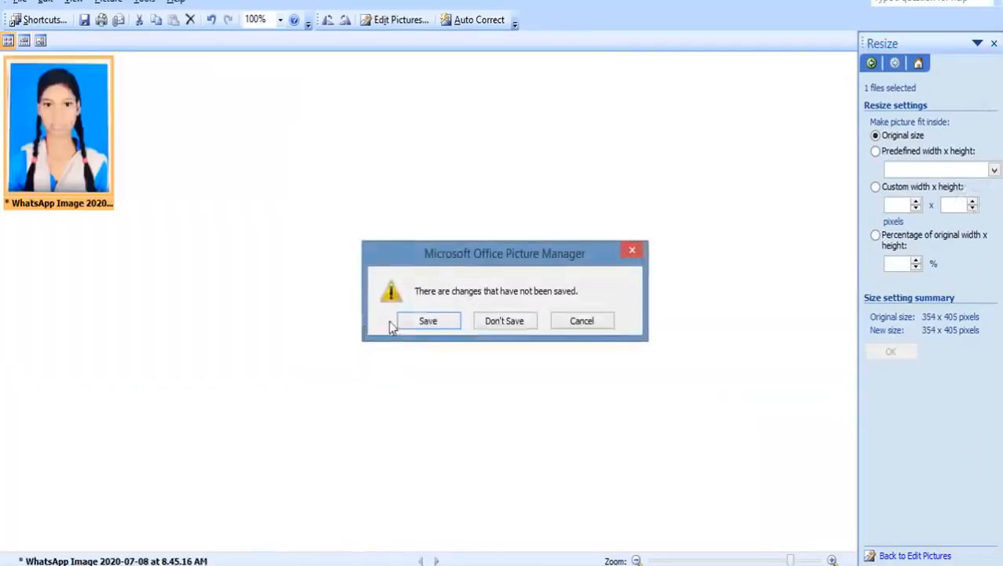
{"action": "left_click", "coordinate": [425, 322]}
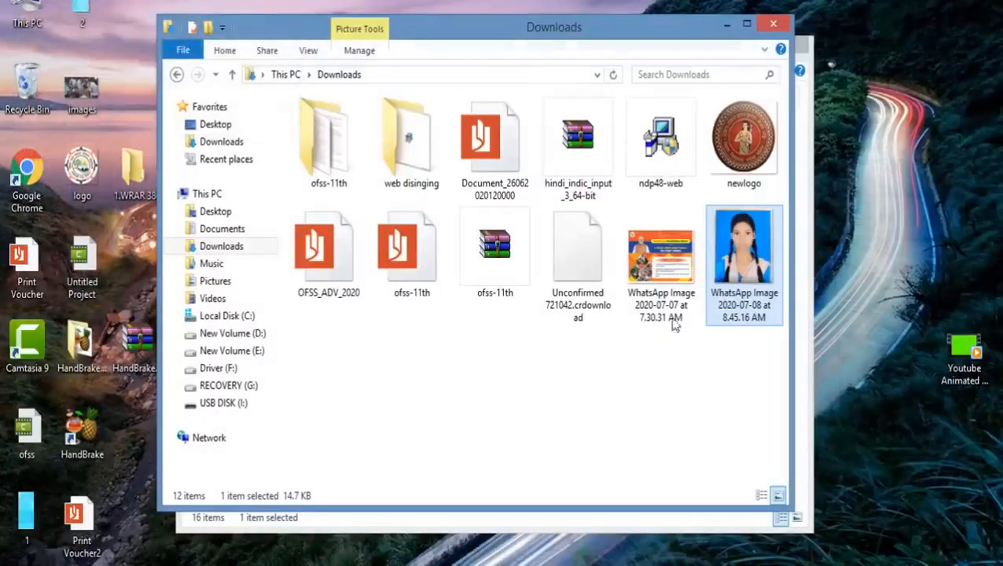
Step: Check the saved photo reads 354 x 405 pixels and 14.7 KB, then return to WhatsApp Web
{"action": "left_click", "coordinate": [682, 272]}
{"action": "mouse_move", "coordinate": [741, 253]}
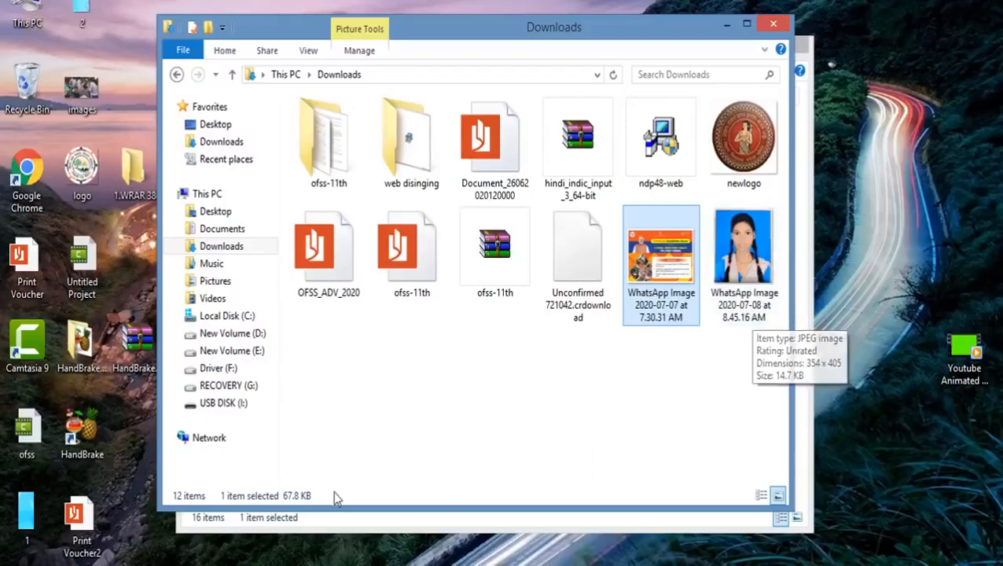
{"action": "left_click", "coordinate": [269, 495]}
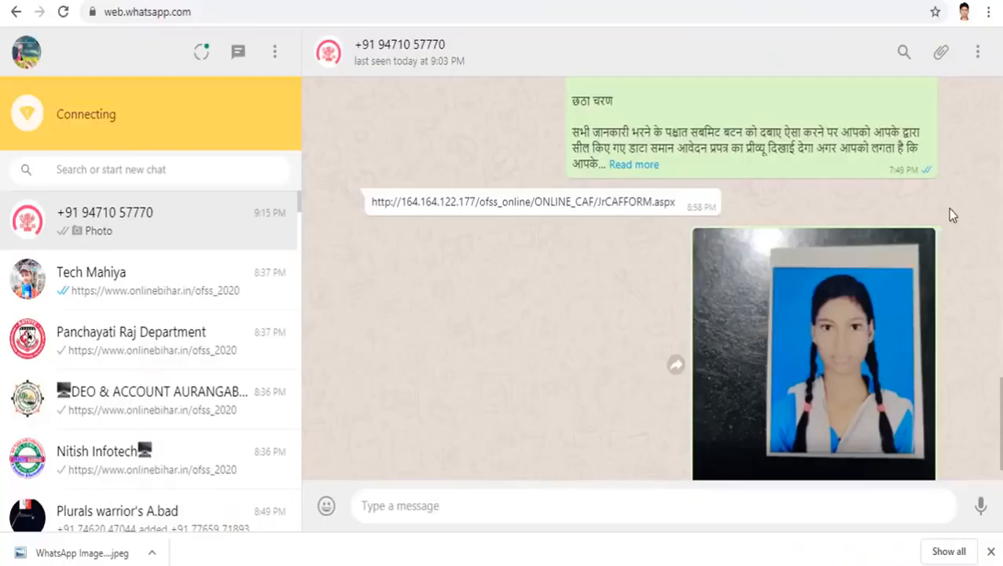
Step: Download the original student photo from the WhatsApp chat and select its '(1)' copy in Downloads
{"action": "left_click", "coordinate": [924, 242]}
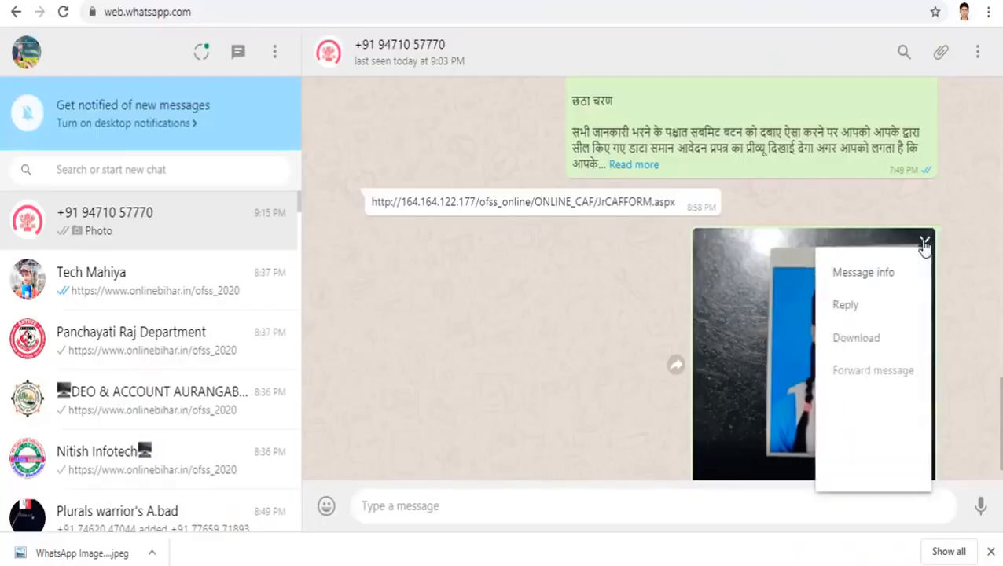
{"action": "left_click", "coordinate": [855, 338]}
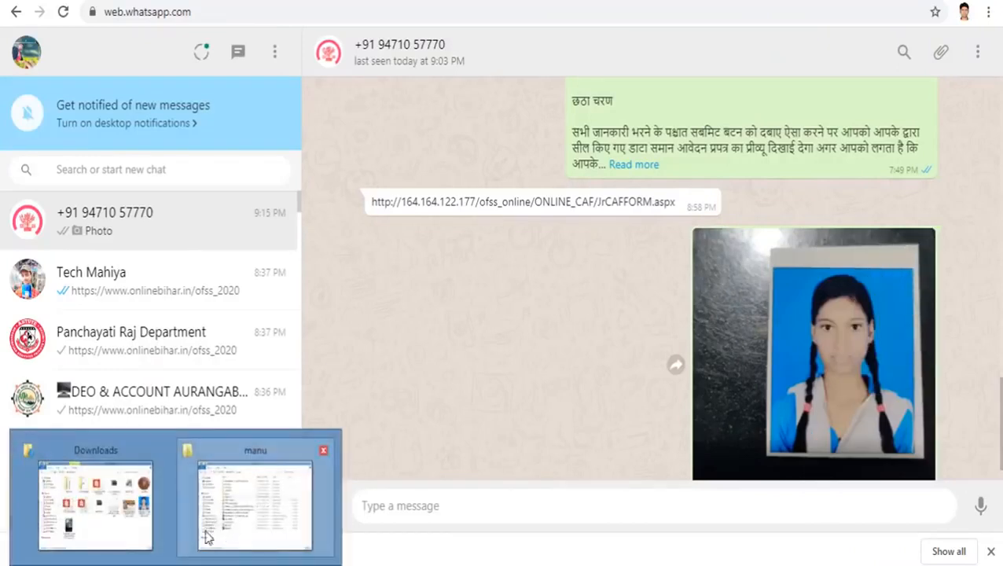
{"action": "left_click", "coordinate": [157, 525]}
{"action": "left_click", "coordinate": [320, 375]}
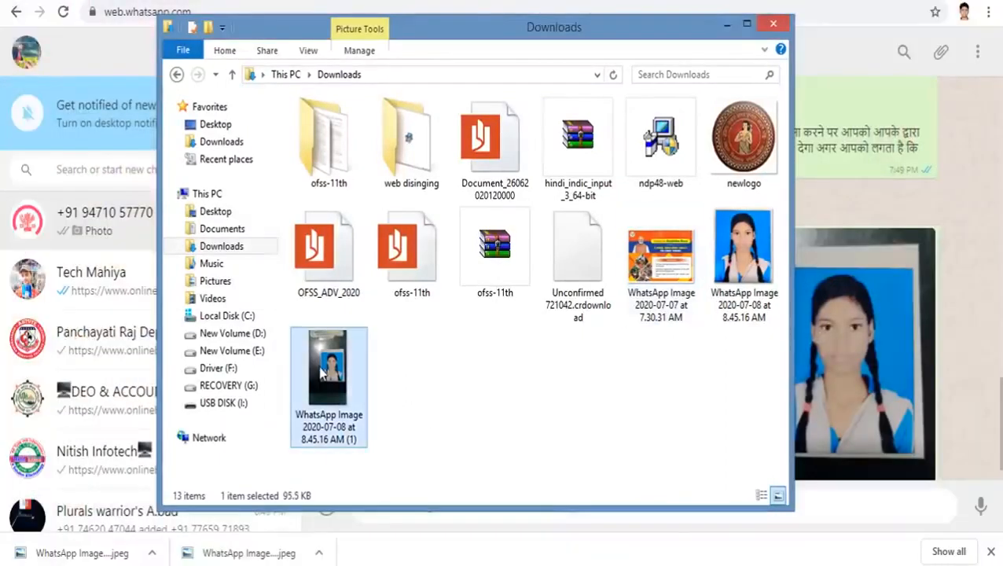
Step: Open the '(1)' photo in Picture Manager and crop it to 433 x 490 pixels
{"action": "right_click", "coordinate": [320, 375]}
{"action": "mouse_move", "coordinate": [381, 320]}
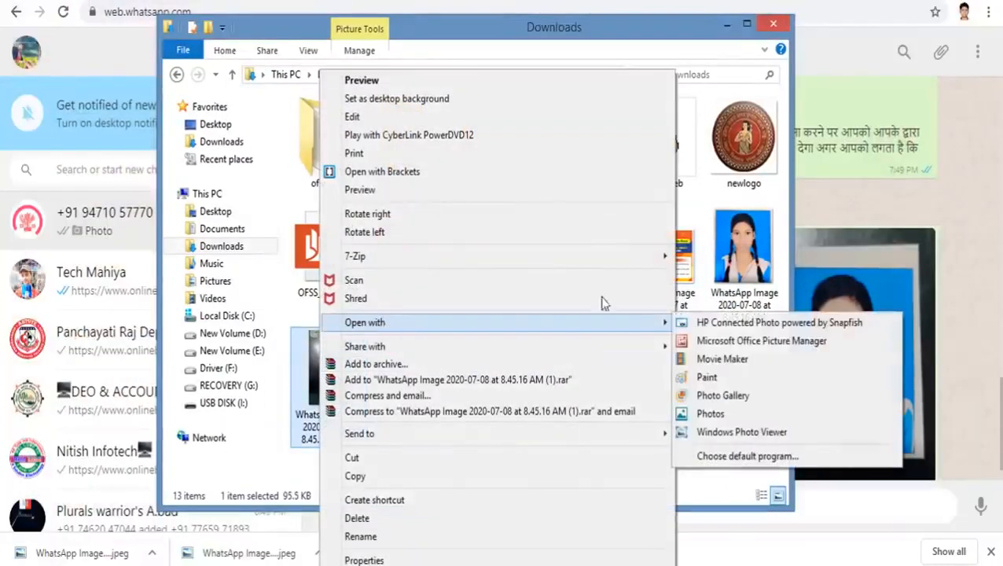
{"action": "left_click", "coordinate": [742, 343]}
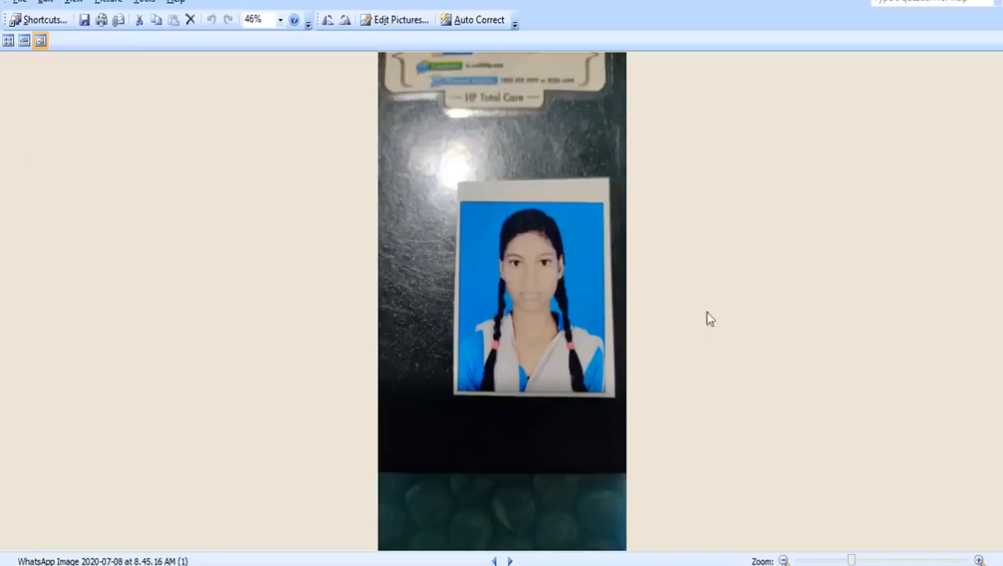
{"action": "left_click", "coordinate": [394, 19]}
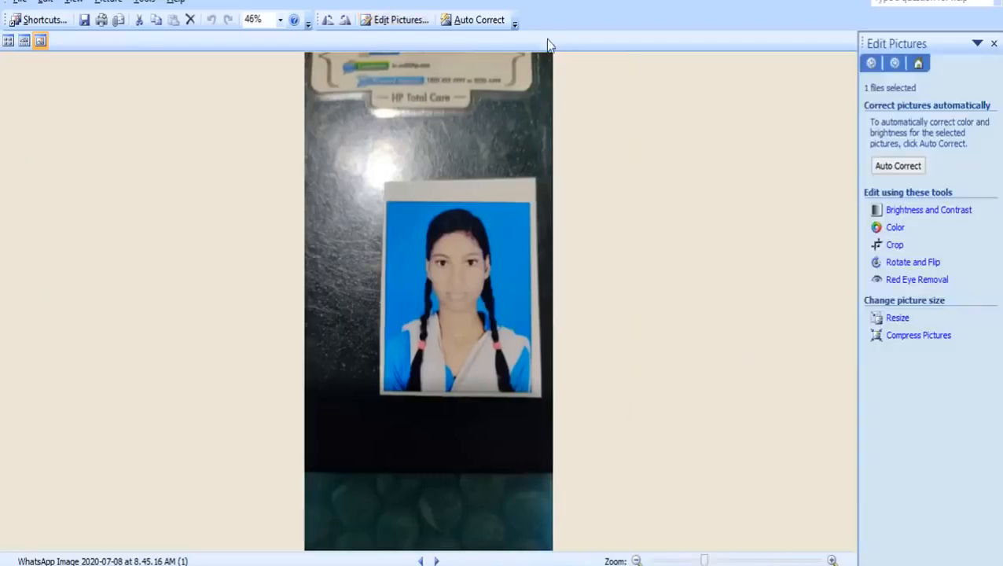
{"action": "left_click", "coordinate": [894, 245]}
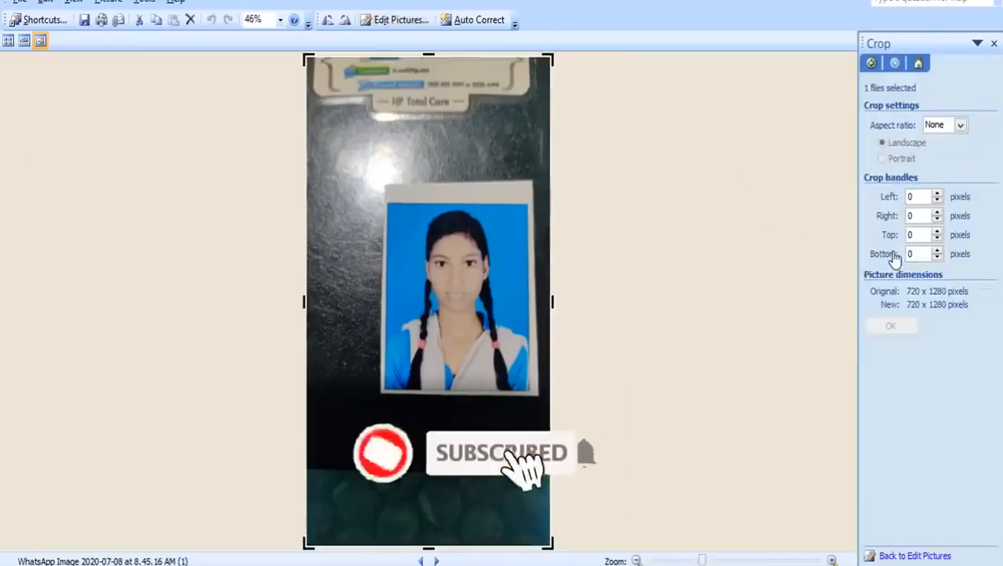
{"action": "left_click_drag", "start_coordinate": [553, 57], "coordinate": [530, 208]}
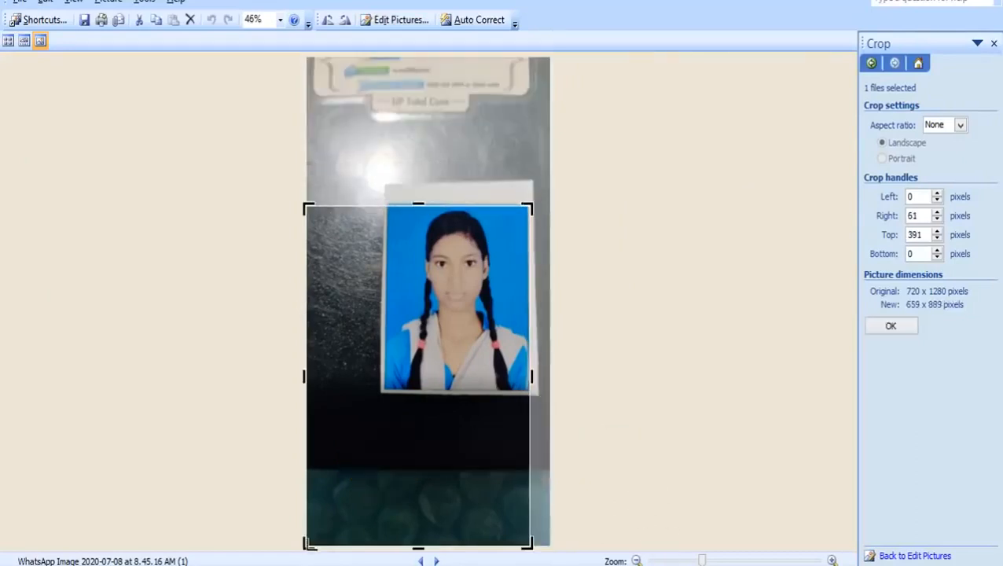
{"action": "left_click_drag", "start_coordinate": [308, 544], "coordinate": [384, 395]}
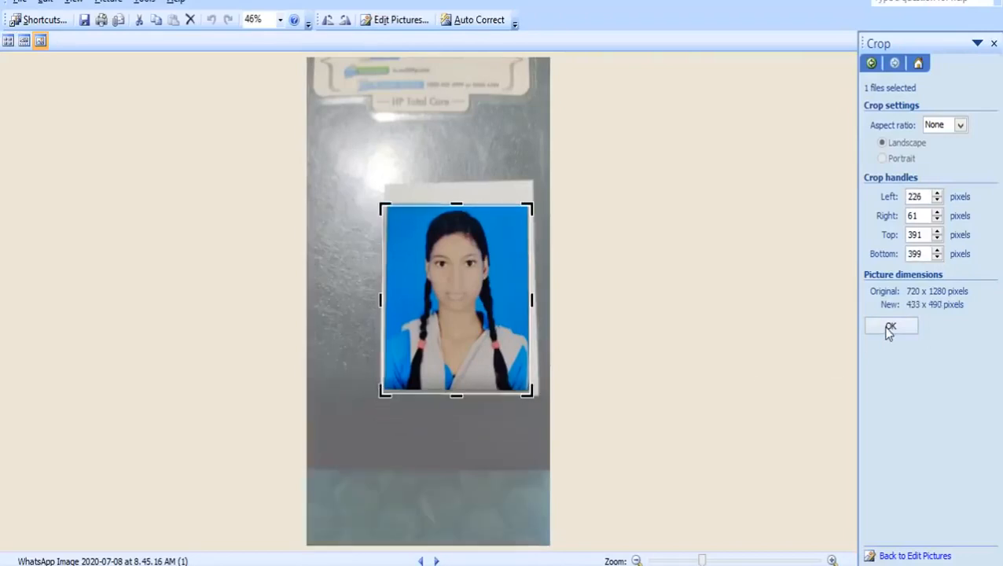
{"action": "left_click", "coordinate": [889, 328]}
Step: Apply Auto Correct to the cropped photo and save it on closing
{"action": "left_click", "coordinate": [415, 21]}
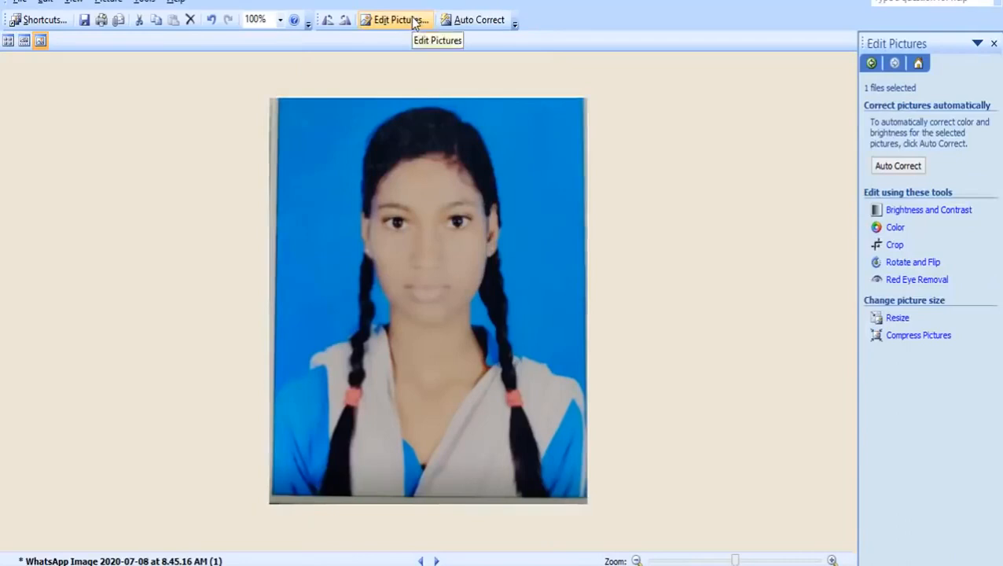
{"action": "left_click", "coordinate": [986, 1]}
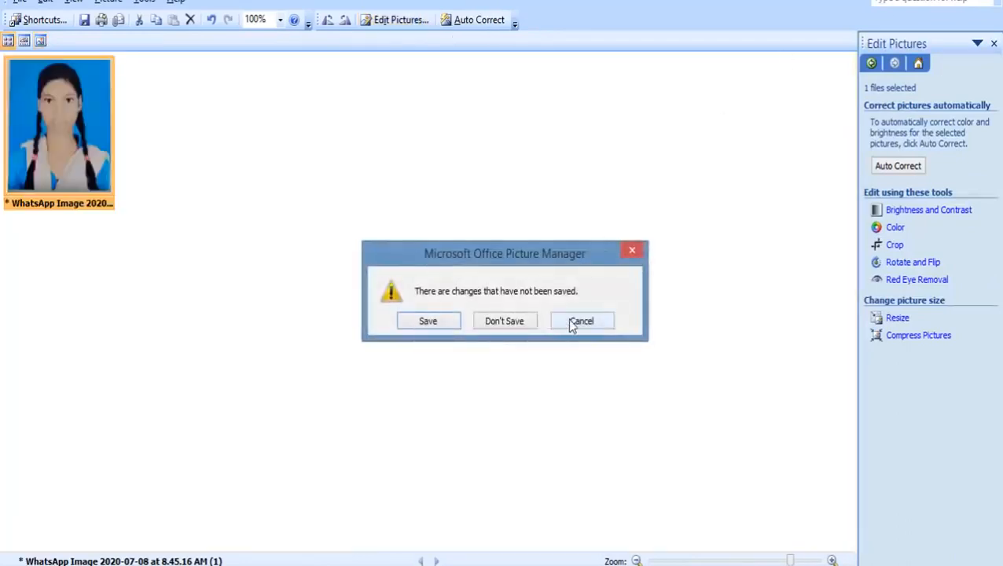
{"action": "left_click", "coordinate": [567, 319]}
{"action": "left_click", "coordinate": [463, 20]}
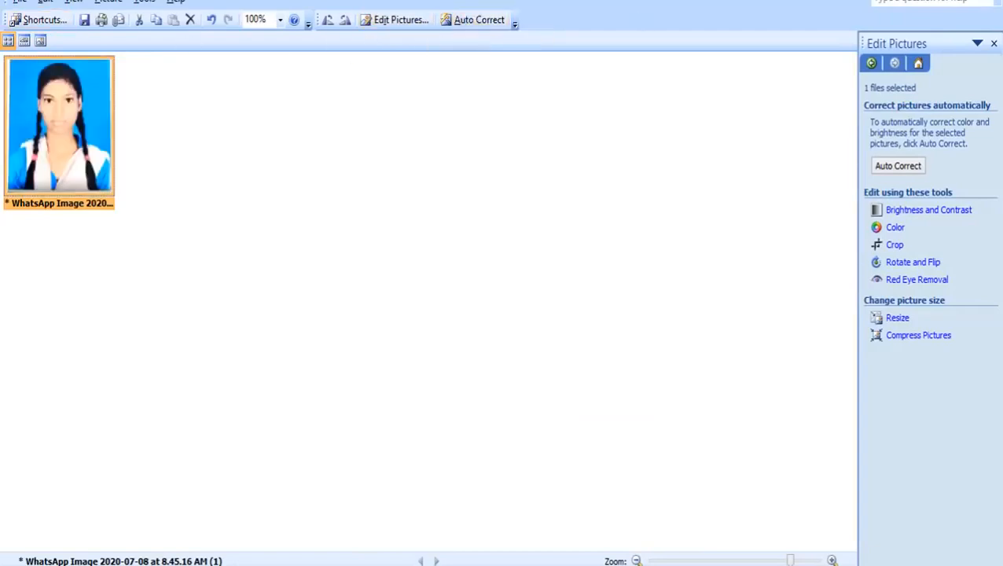
{"action": "left_click", "coordinate": [986, 1]}
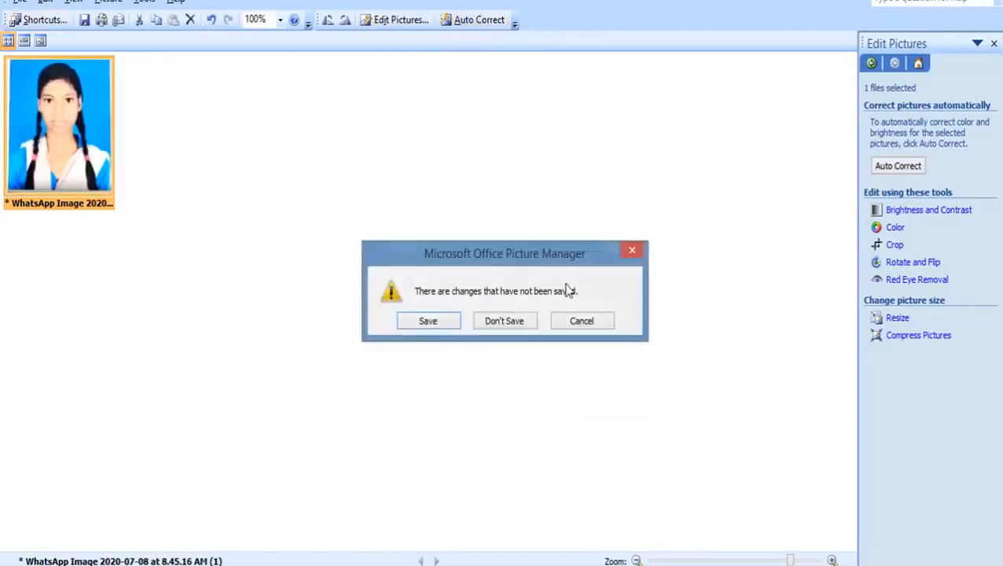
{"action": "left_click", "coordinate": [428, 321]}
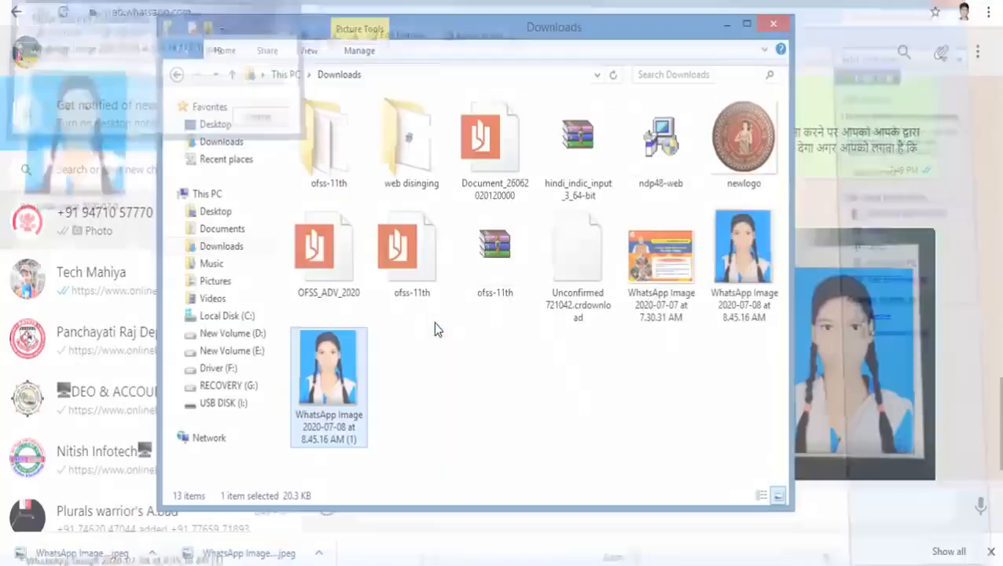
Step: Confirm the '(1)' photo is 433 x 490 pixels and 20.3 KB, then go back to the OFSS form tab
{"action": "left_click", "coordinate": [410, 264]}
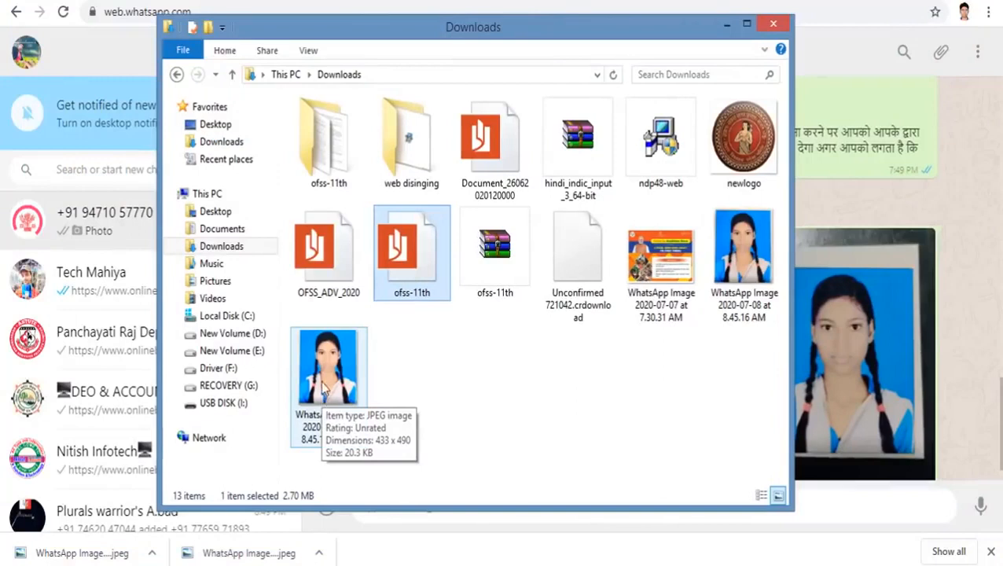
{"action": "left_click", "coordinate": [325, 386]}
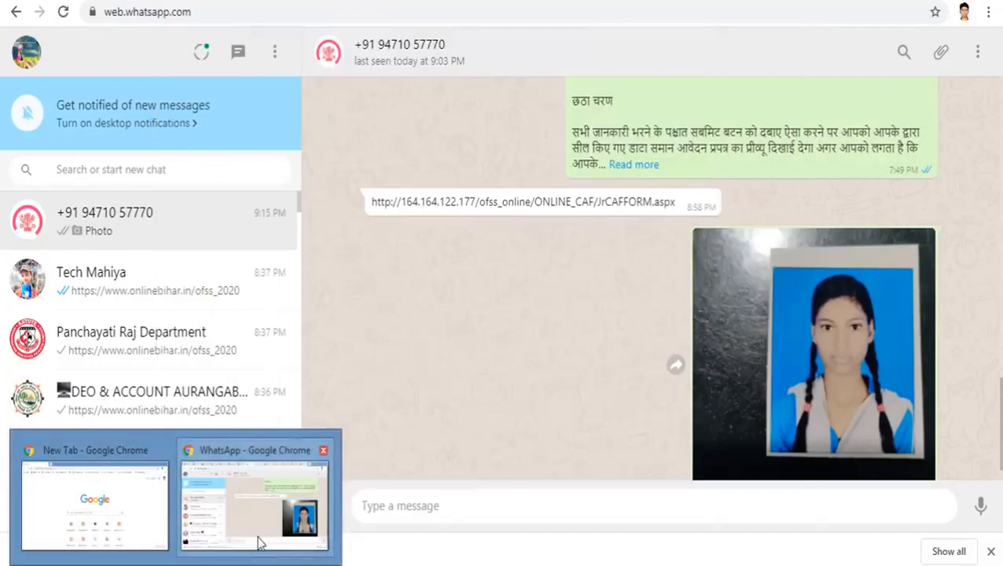
{"action": "left_click", "coordinate": [262, 543]}
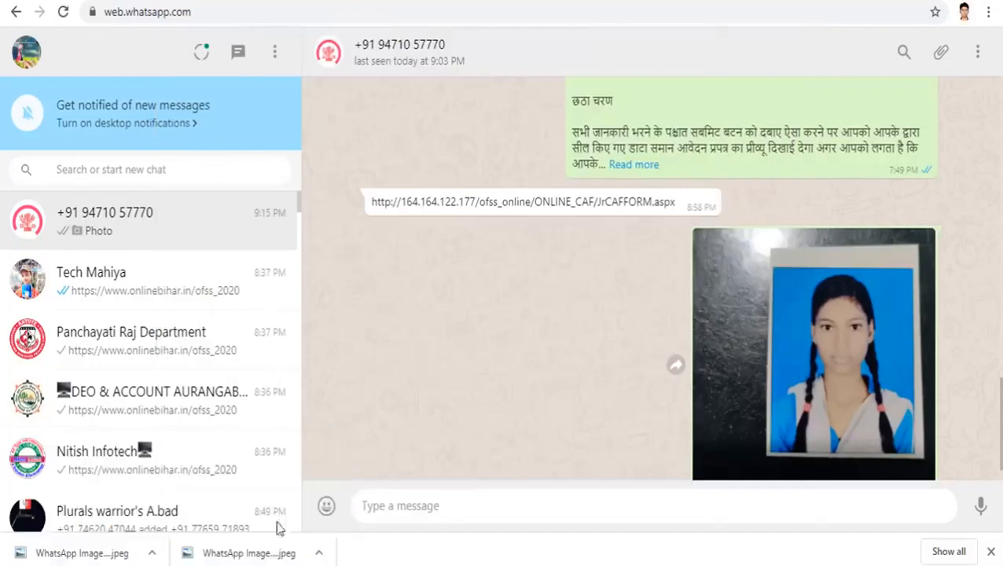
{"action": "key", "text": "ctrl+Tab"}
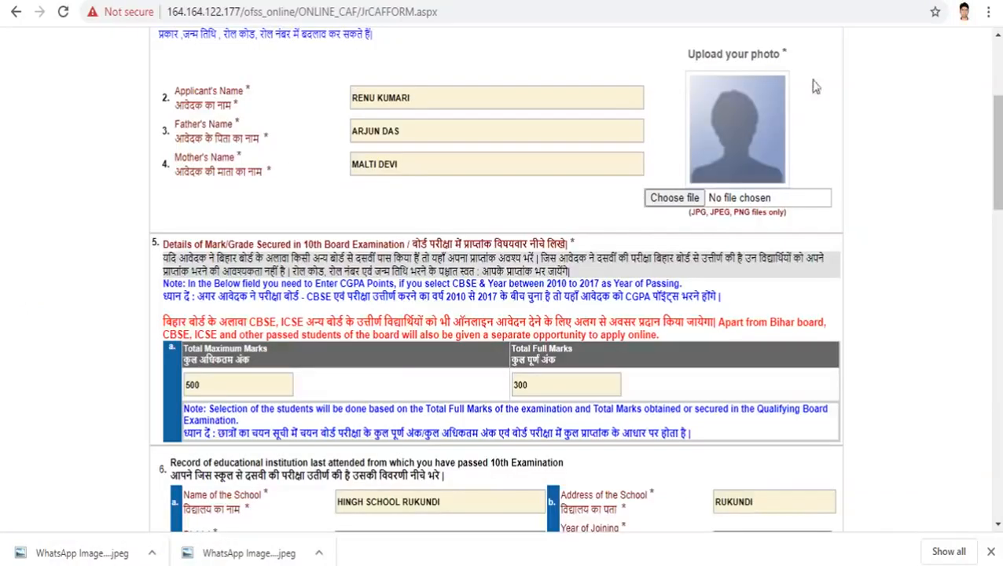
Step: Try uploading the '(1)' WhatsApp photo as applicant photo and dismiss the 'Only jpg,jpeg,png' alert
{"action": "left_click", "coordinate": [668, 206]}
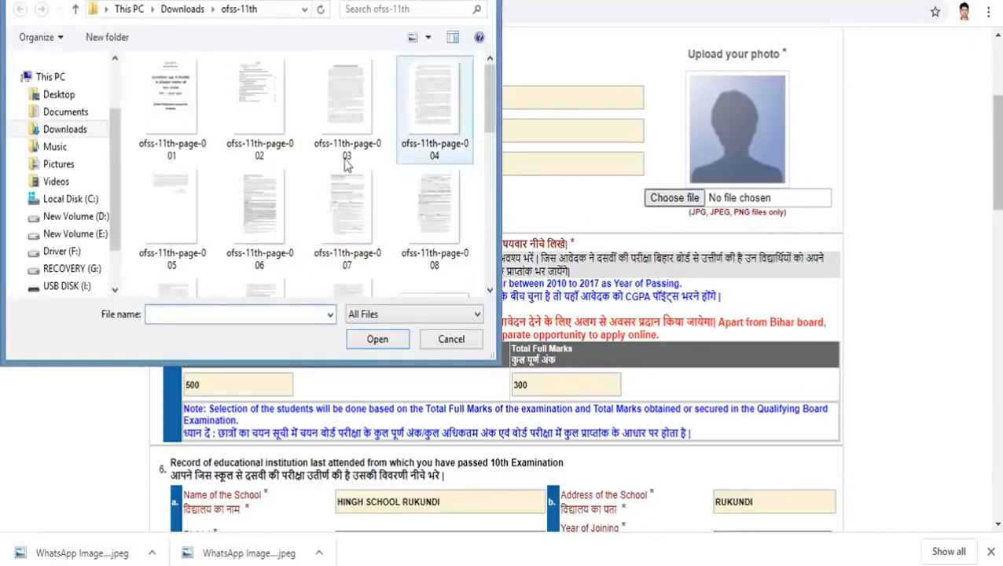
{"action": "left_click", "coordinate": [66, 129]}
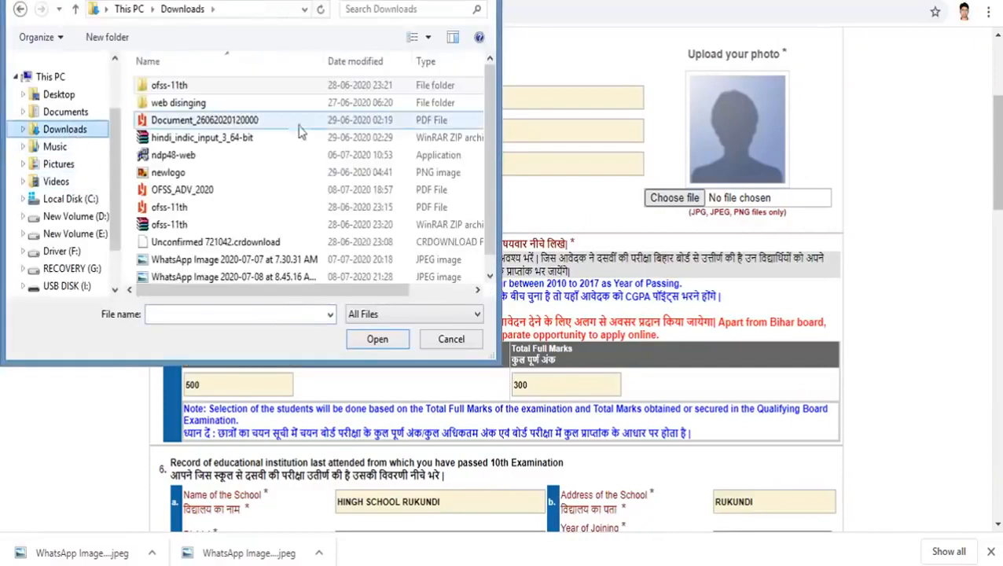
{"action": "left_click_drag", "start_coordinate": [486, 118], "coordinate": [488, 206]}
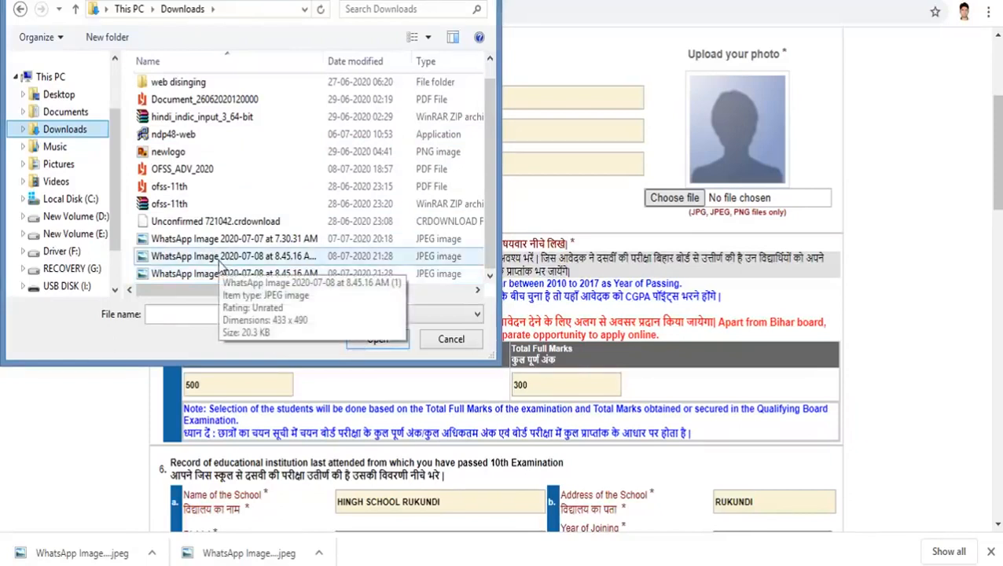
{"action": "left_click", "coordinate": [221, 262]}
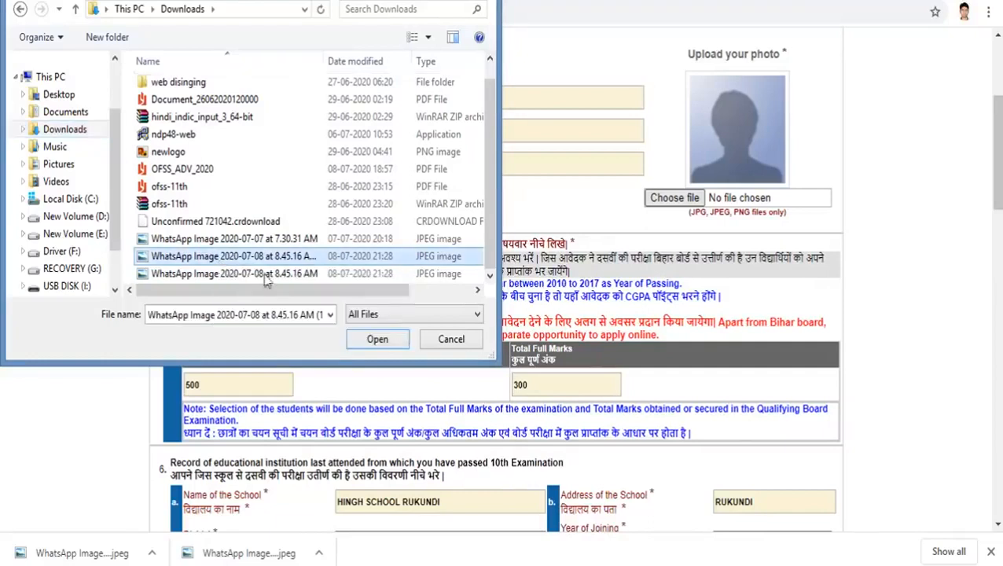
{"action": "left_click", "coordinate": [376, 341]}
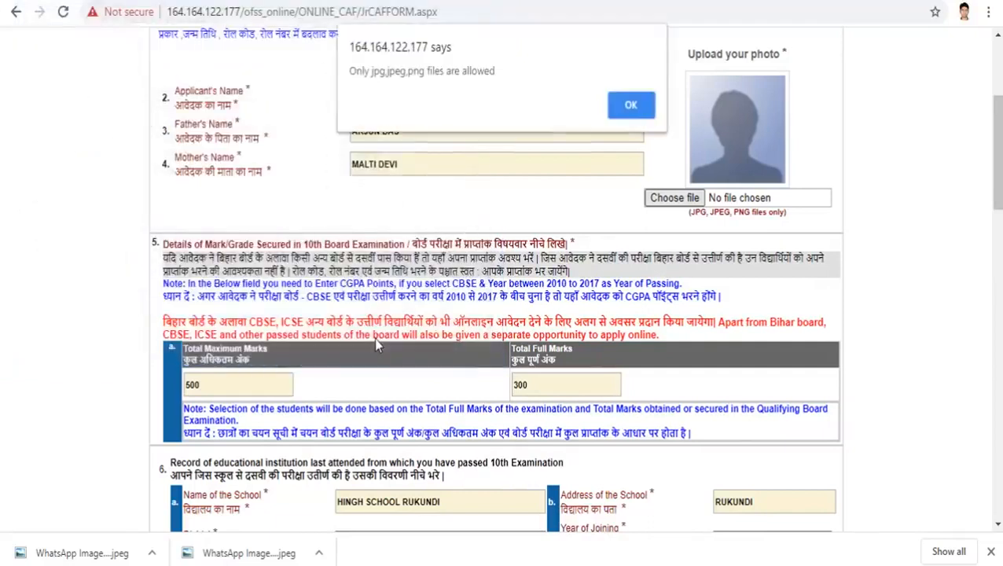
{"action": "left_click", "coordinate": [630, 107]}
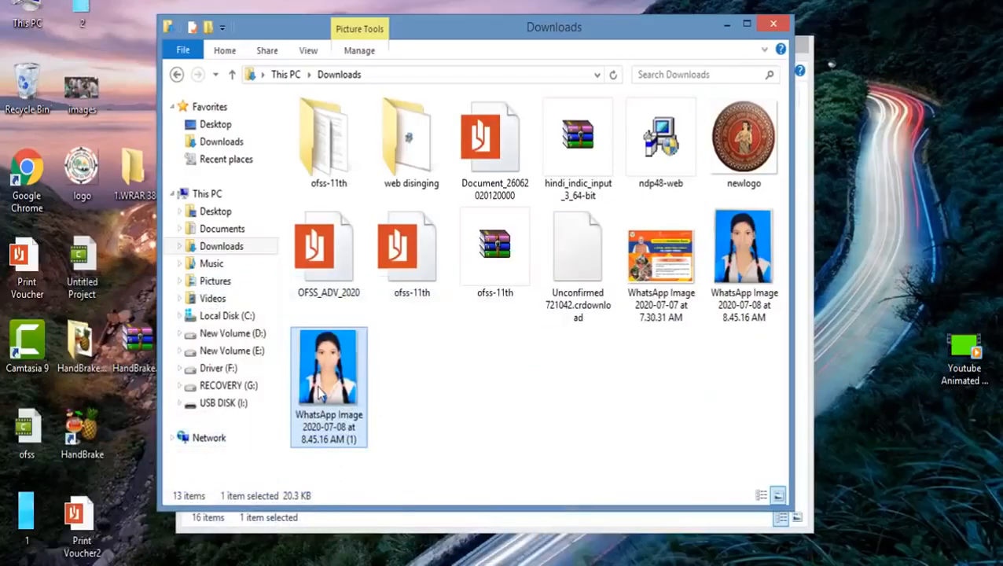
Step: Re-save the student photo from Paint as a JPEG named after the applicant, then close Paint
{"action": "right_click", "coordinate": [320, 395]}
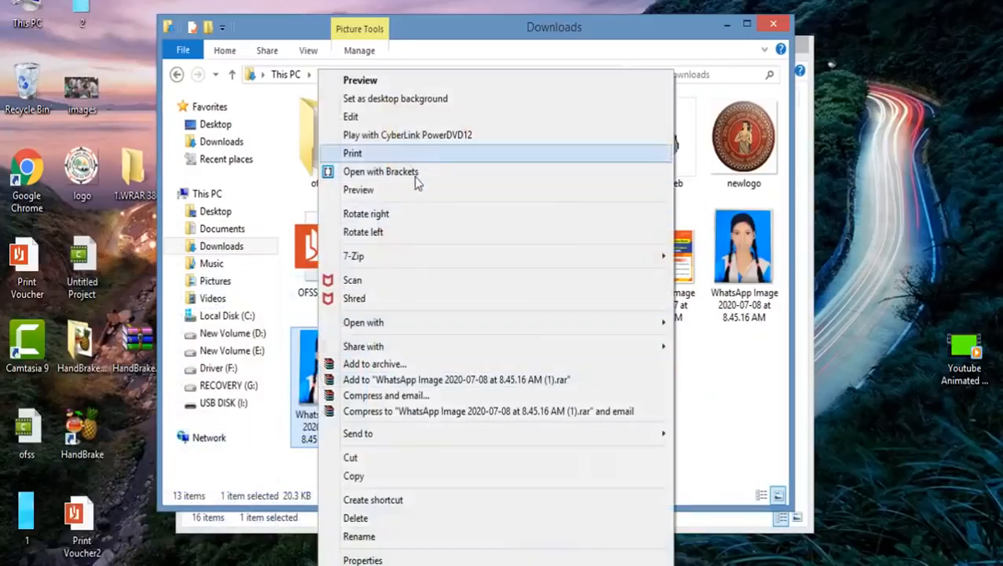
{"action": "mouse_move", "coordinate": [402, 325]}
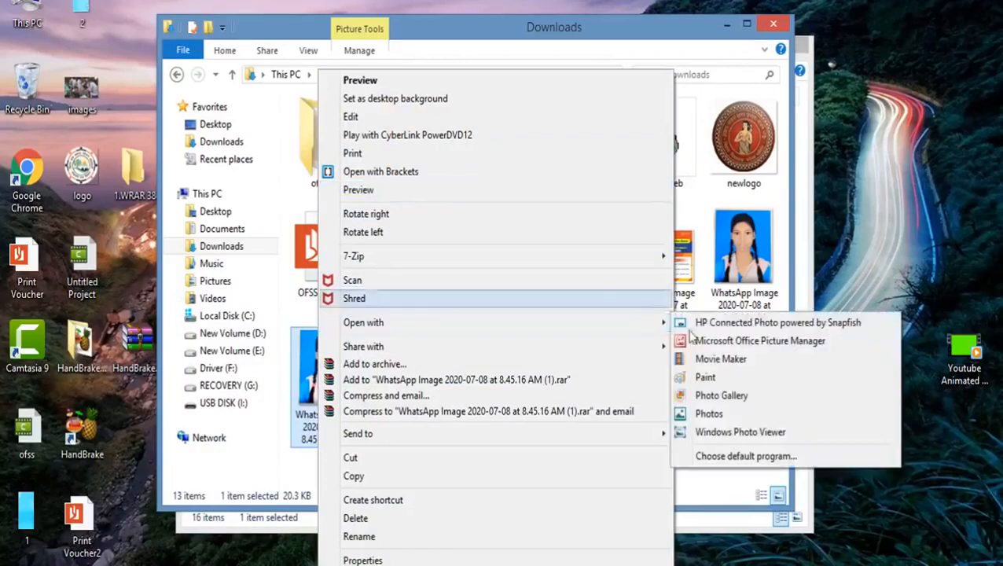
{"action": "left_click", "coordinate": [711, 380]}
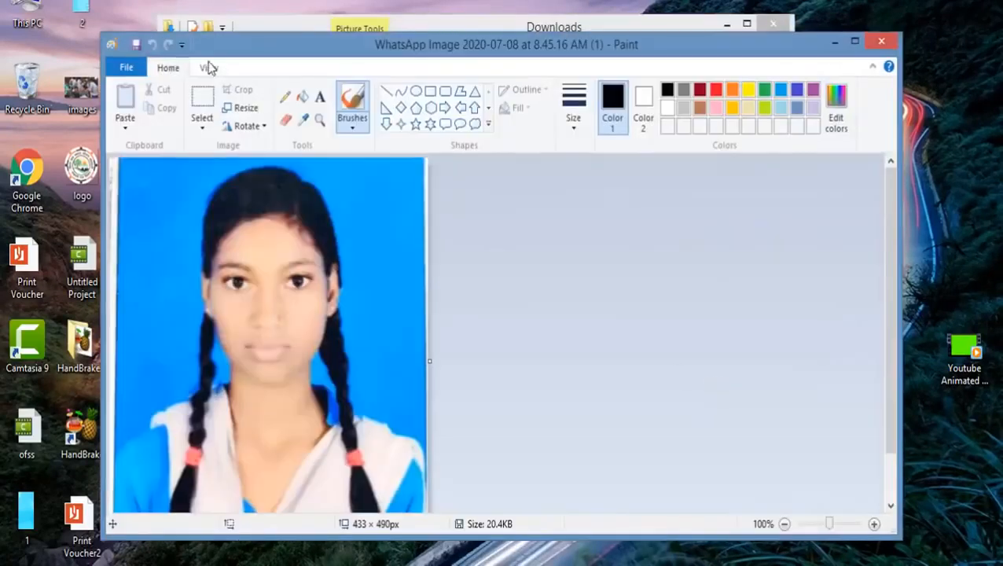
{"action": "left_click", "coordinate": [124, 69]}
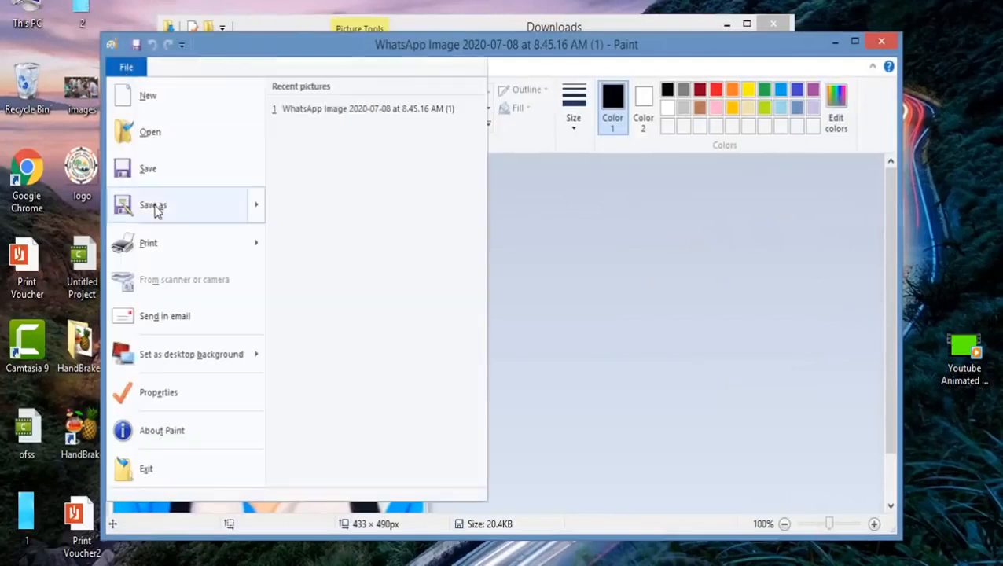
{"action": "mouse_move", "coordinate": [157, 210]}
{"action": "left_click", "coordinate": [336, 157]}
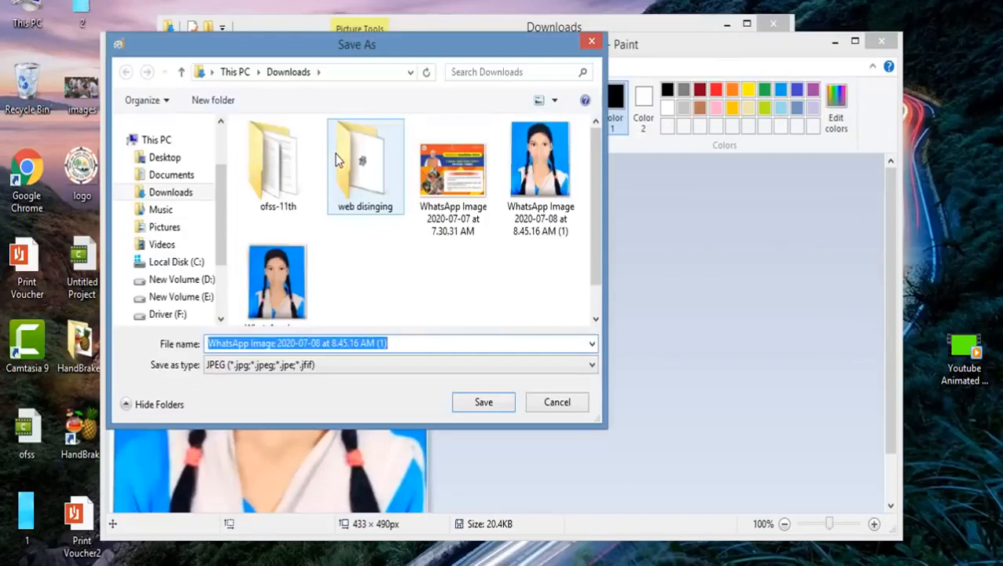
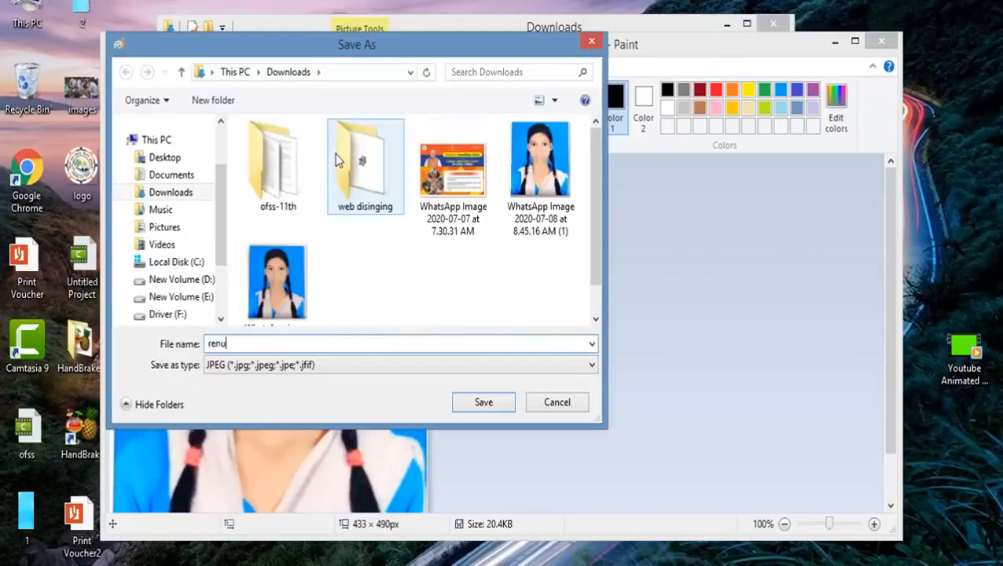
{"action": "left_click", "coordinate": [482, 403]}
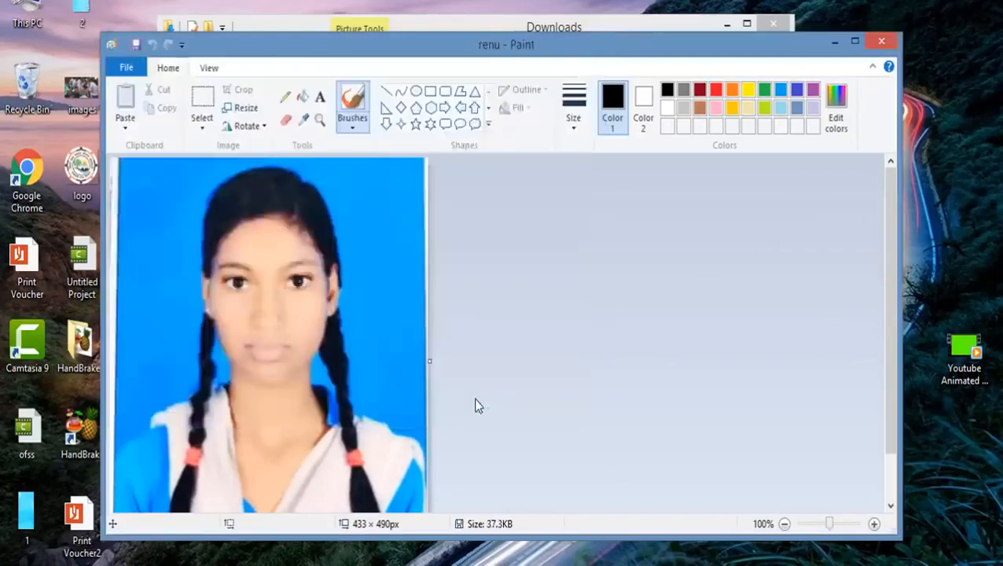
{"action": "left_click", "coordinate": [882, 41]}
{"action": "left_click", "coordinate": [437, 371]}
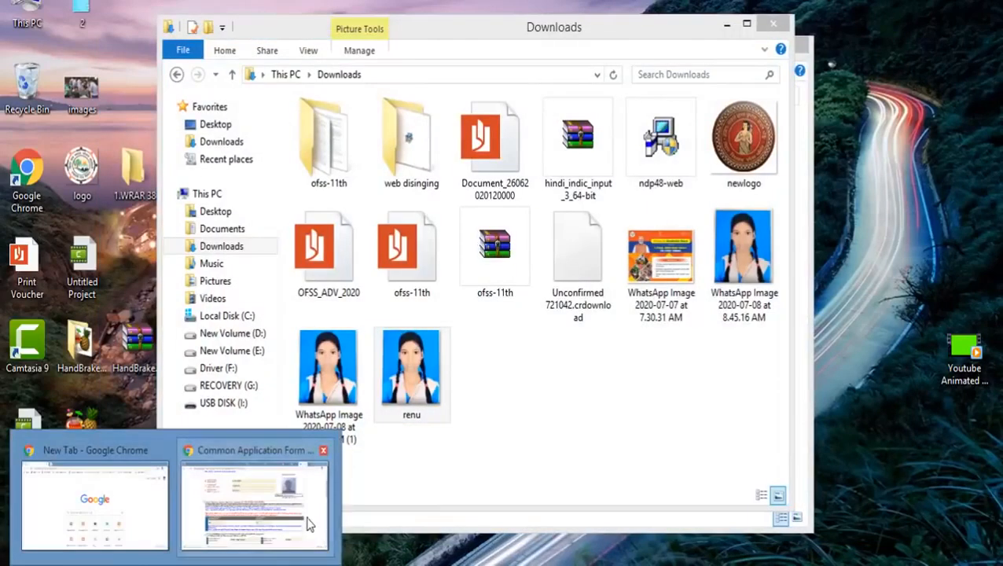
Step: Attach the re-saved JPEG from Downloads as the applicant photo on the OFSS form
{"action": "left_click", "coordinate": [309, 528]}
{"action": "left_click", "coordinate": [676, 201]}
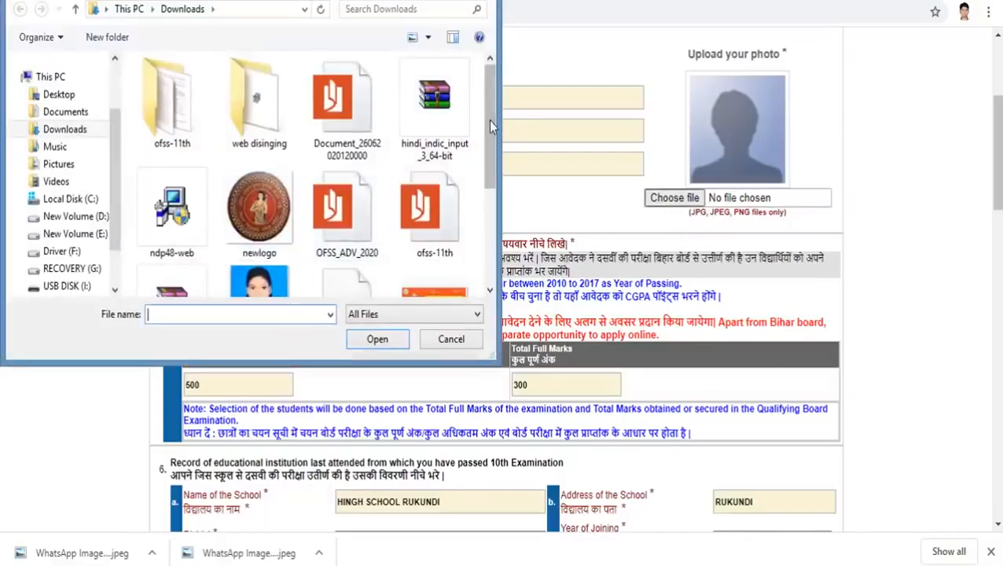
{"action": "scroll", "coordinate": [487, 179], "scroll_direction": "down", "scroll_amount": 2}
{"action": "left_click", "coordinate": [254, 180]}
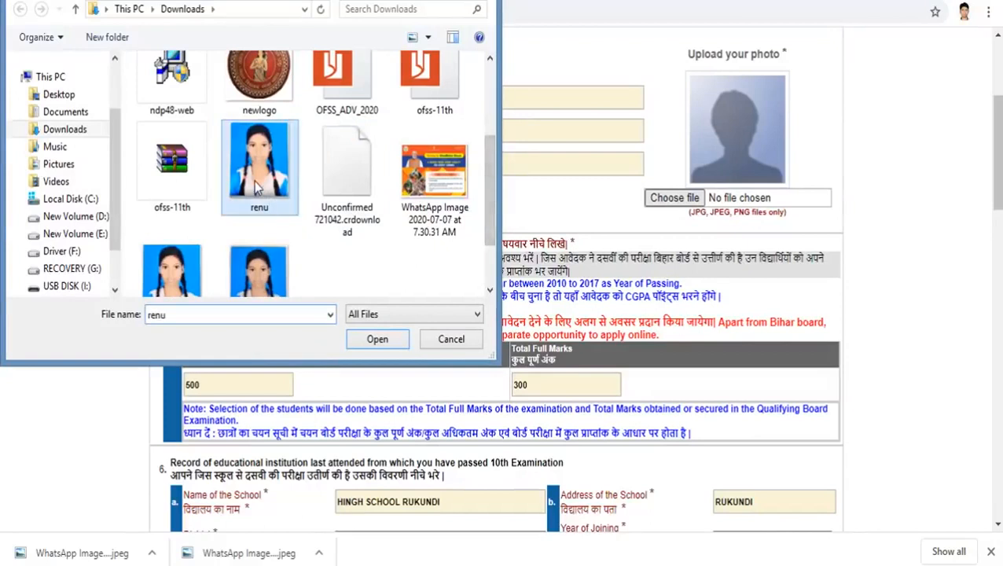
{"action": "left_click", "coordinate": [377, 338]}
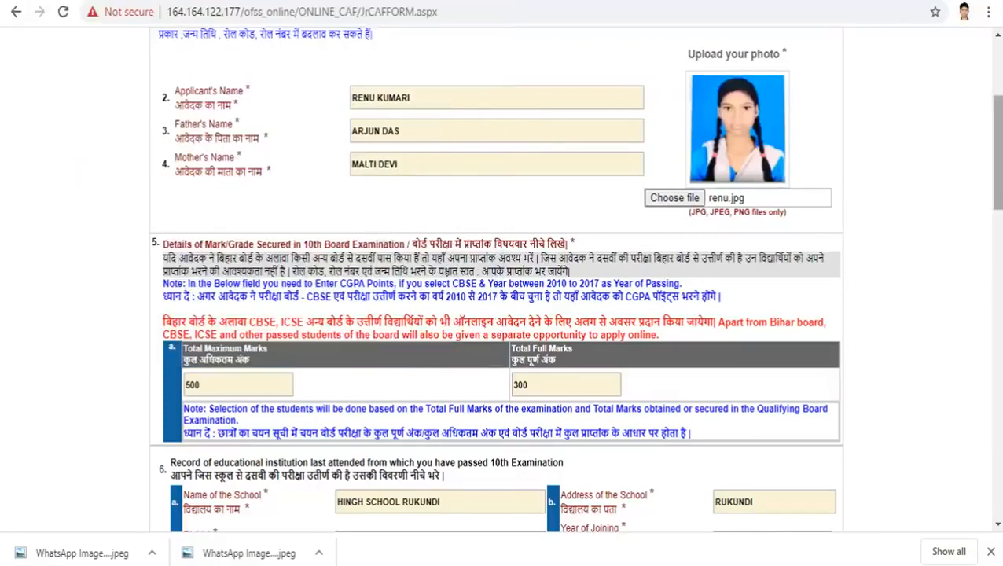
Step: Attempt the fee deposit and dismiss the minimum 10 options alert
{"action": "left_click_drag", "start_coordinate": [996, 150], "coordinate": [997, 471]}
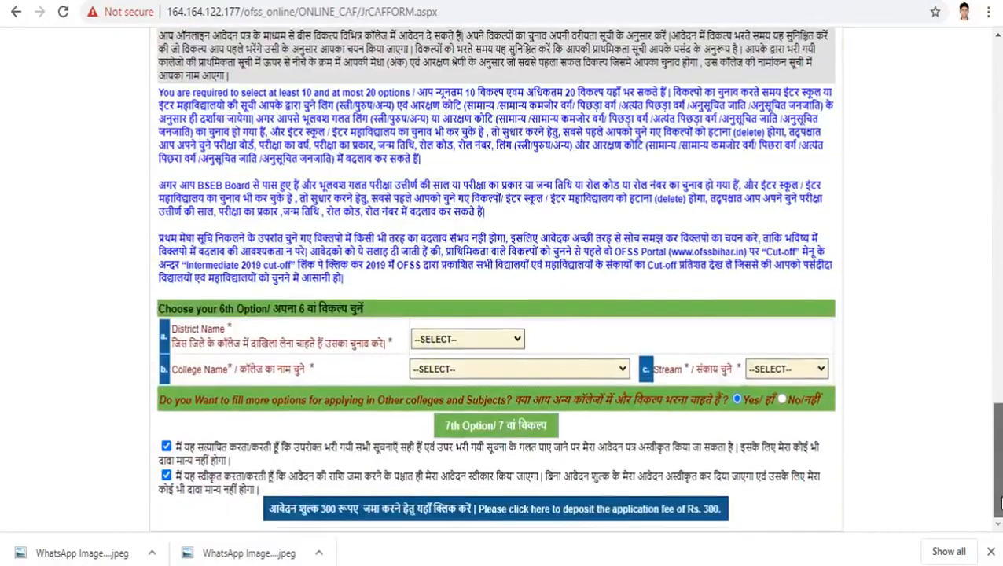
{"action": "left_click", "coordinate": [446, 515]}
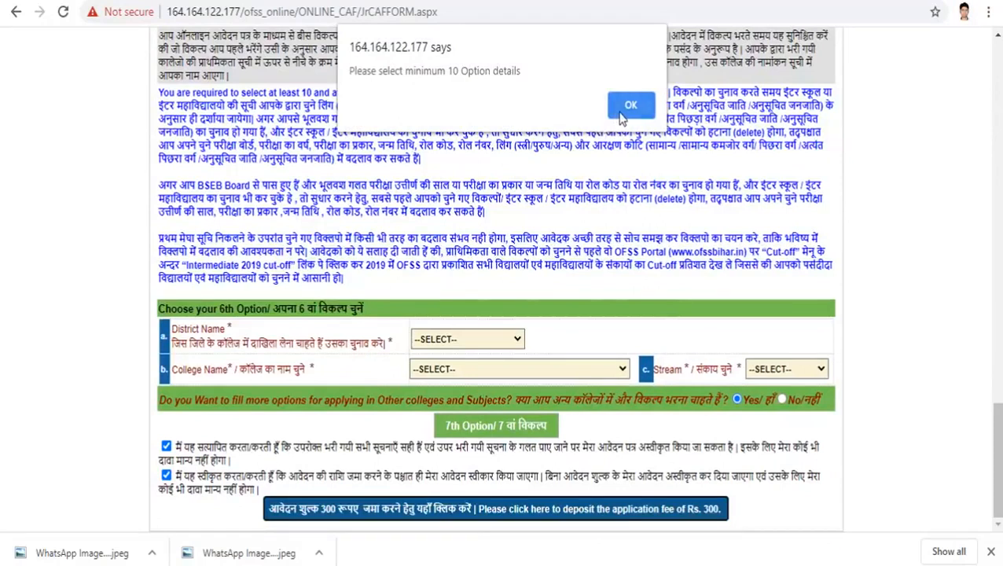
{"action": "left_click", "coordinate": [621, 114]}
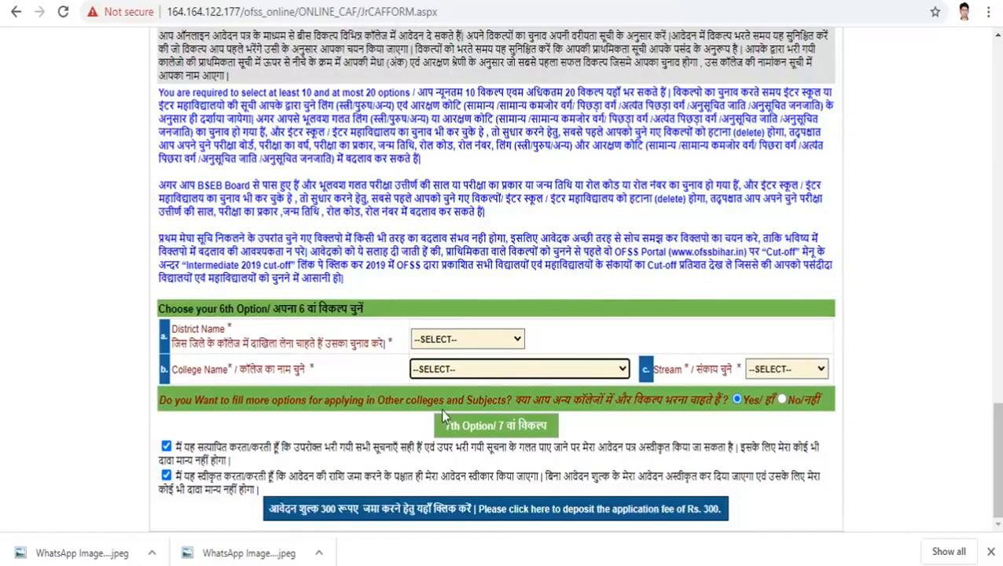
Step: Set the sixth option to AURANGABAD, +2 ASHOK H/S DAUDNAGAR, stream SCIENCE
{"action": "left_click", "coordinate": [498, 338]}
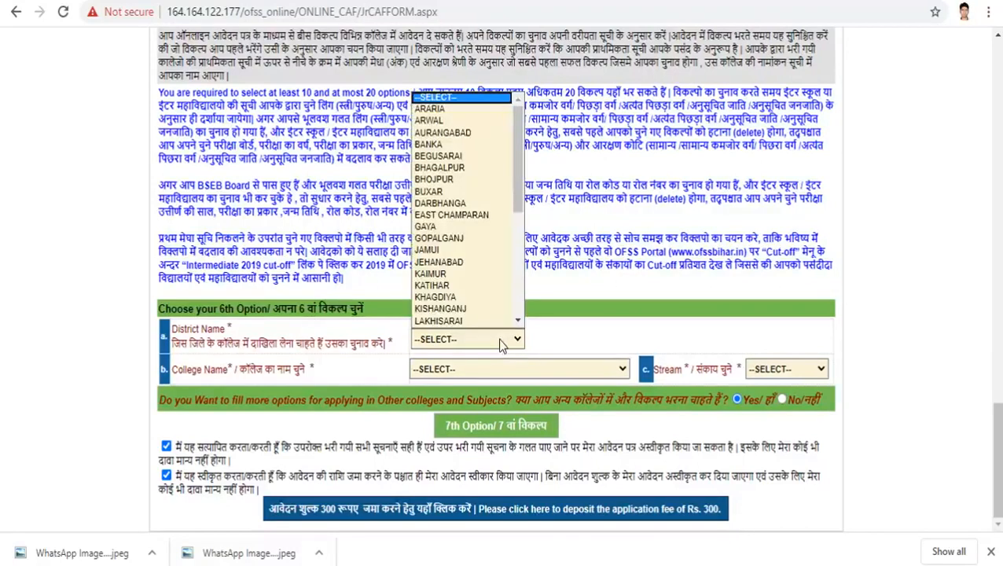
{"action": "left_click", "coordinate": [475, 140]}
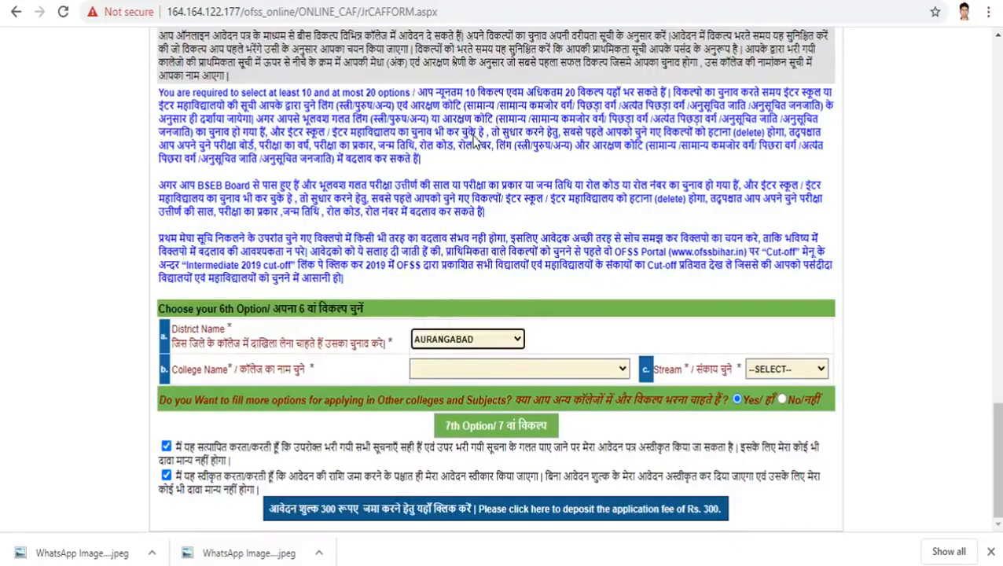
{"action": "left_click", "coordinate": [525, 369]}
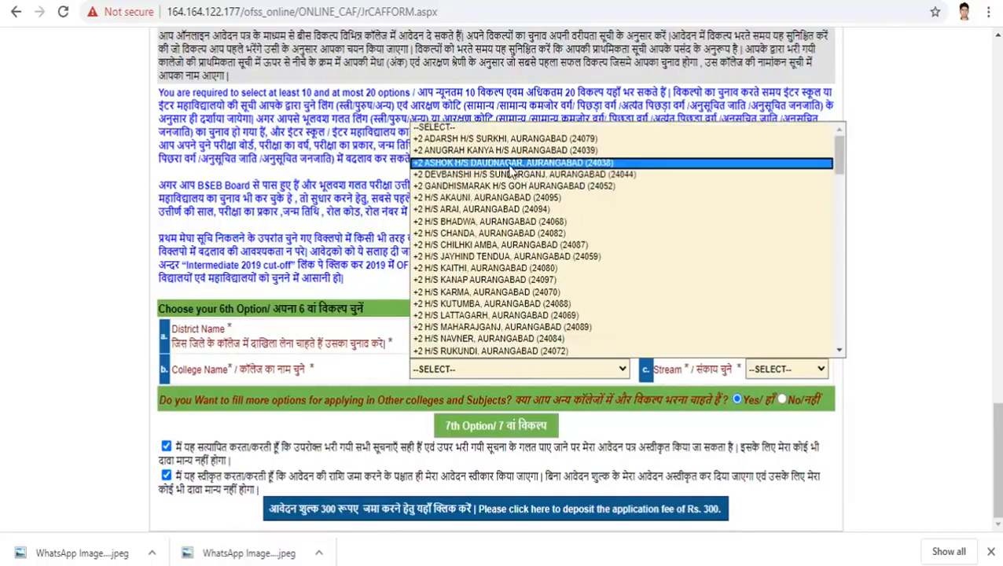
{"action": "left_click", "coordinate": [513, 163]}
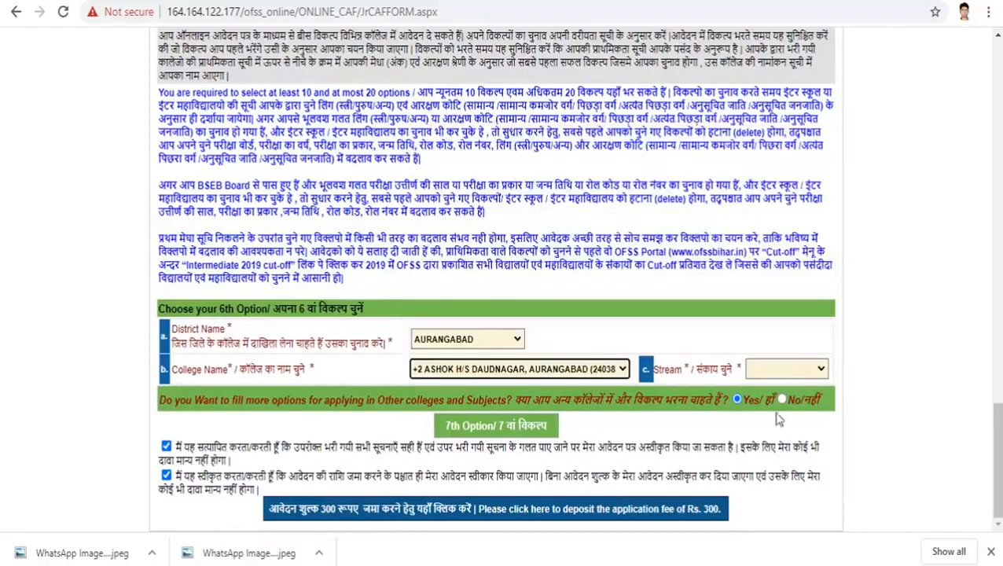
{"action": "left_click", "coordinate": [787, 373]}
{"action": "left_click", "coordinate": [784, 407]}
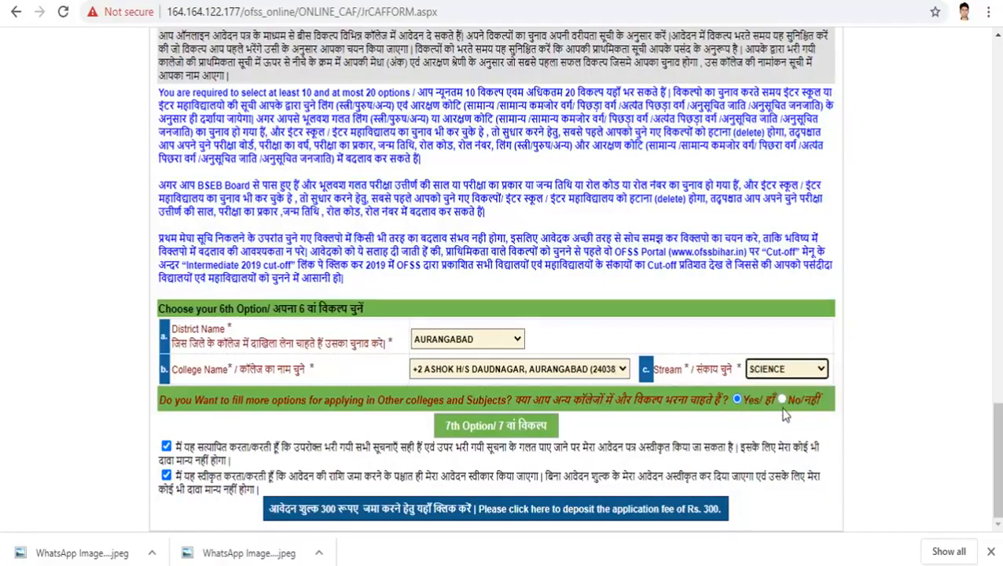
Step: Add further options through the ninth and retry the fee deposit, which is refused again
{"action": "mouse_move", "coordinate": [286, 564]}
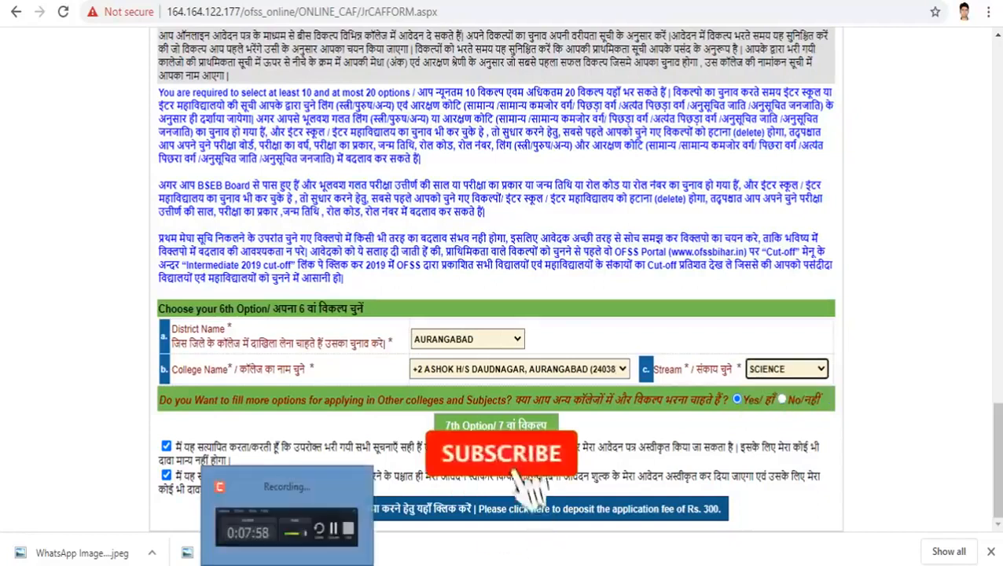
{"action": "left_click", "coordinate": [287, 525]}
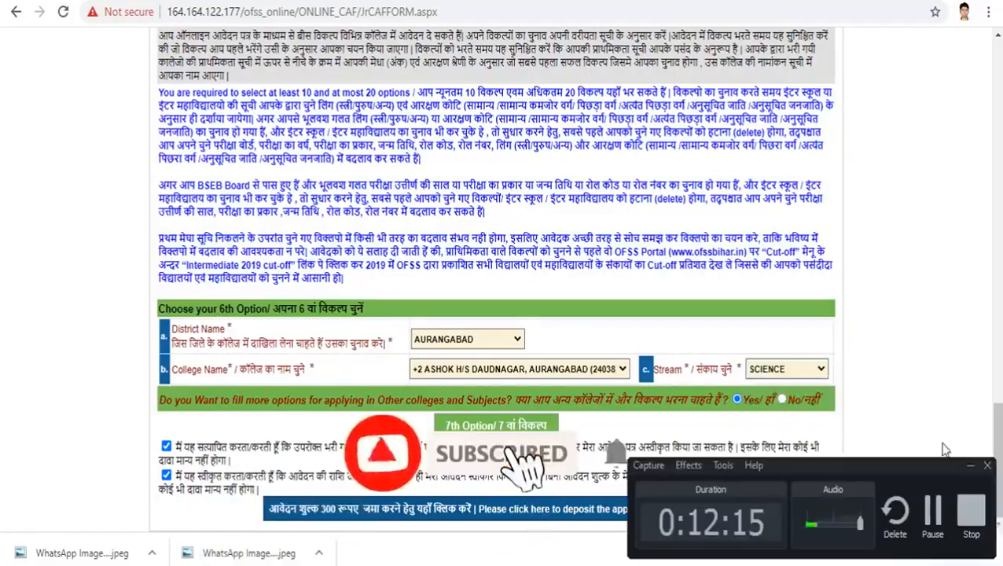
{"action": "left_click", "coordinate": [933, 515]}
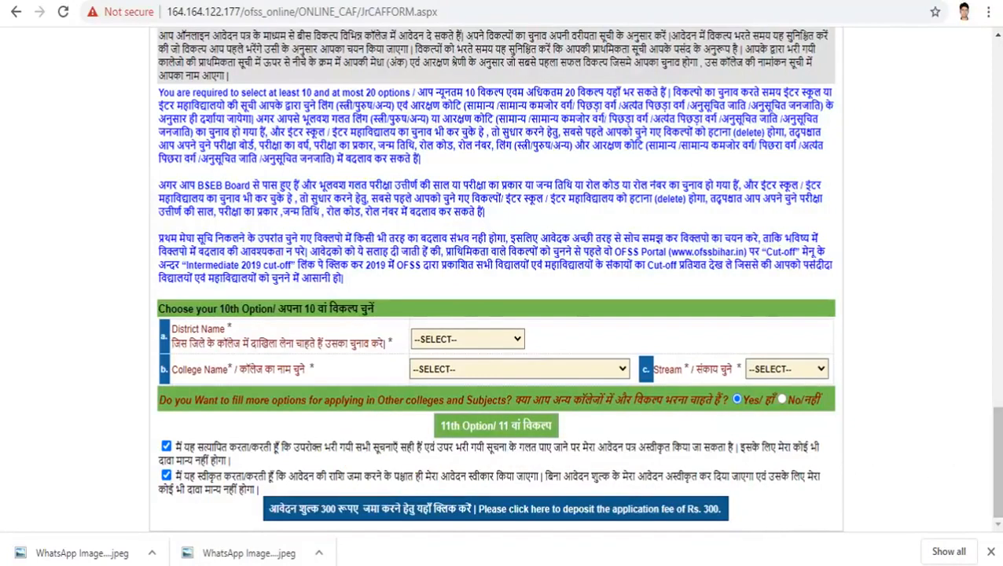
{"action": "left_click", "coordinate": [401, 510]}
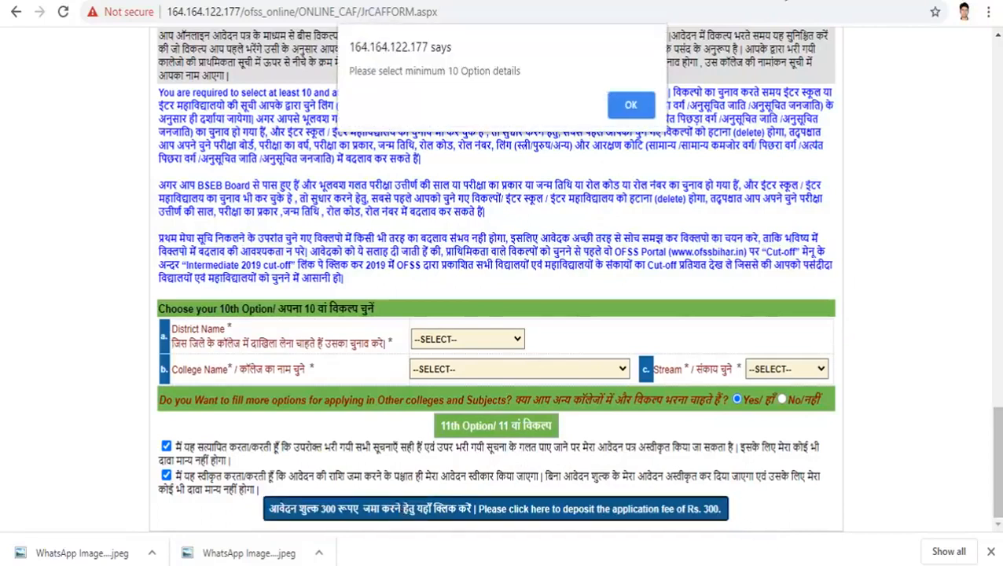
Step: Dismiss the 10-options alert and set the tenth option's district to AURANGABAD
{"action": "left_click", "coordinate": [631, 108]}
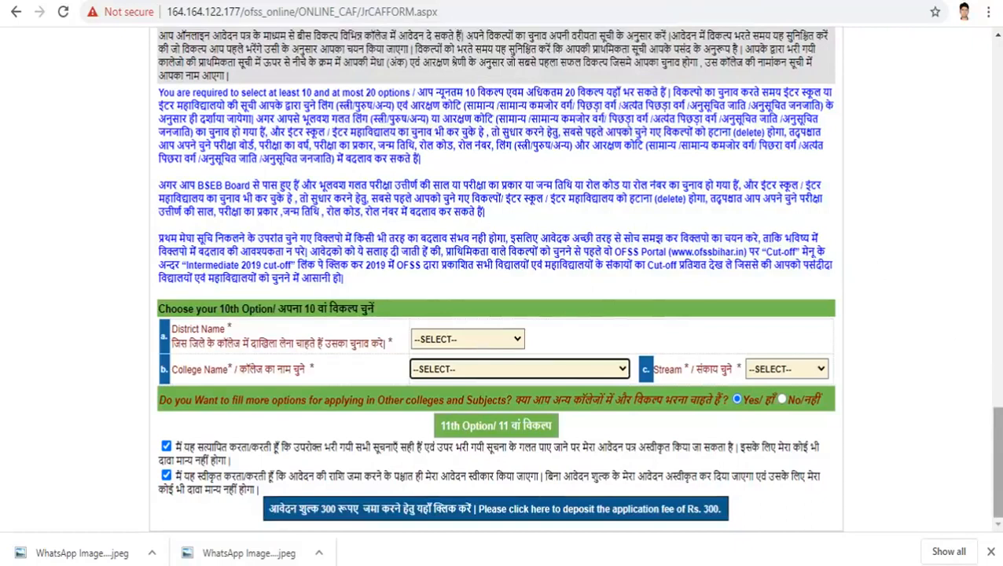
{"action": "scroll", "coordinate": [846, 377], "scroll_direction": "up", "scroll_amount": 5}
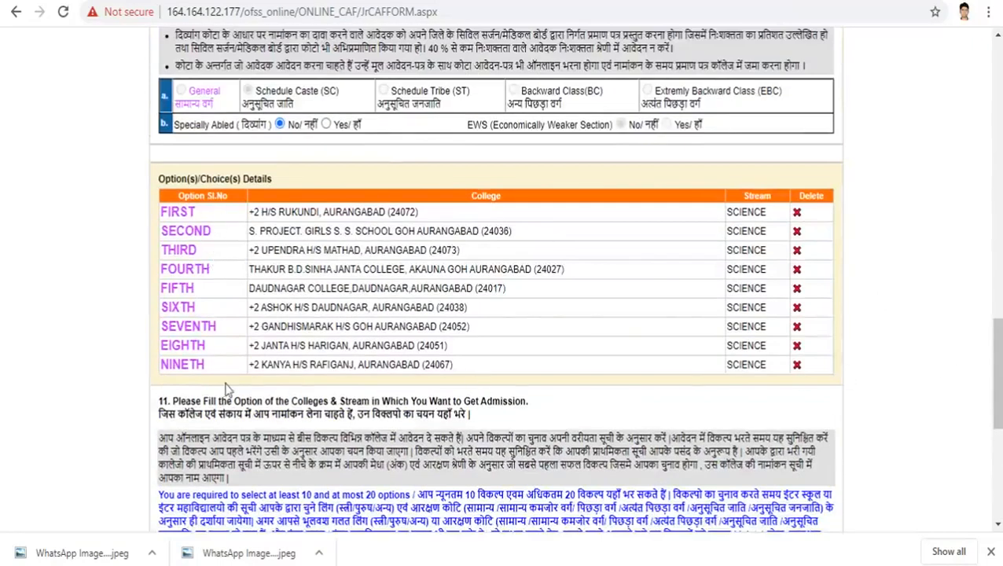
{"action": "left_click_drag", "start_coordinate": [997, 352], "coordinate": [996, 438]}
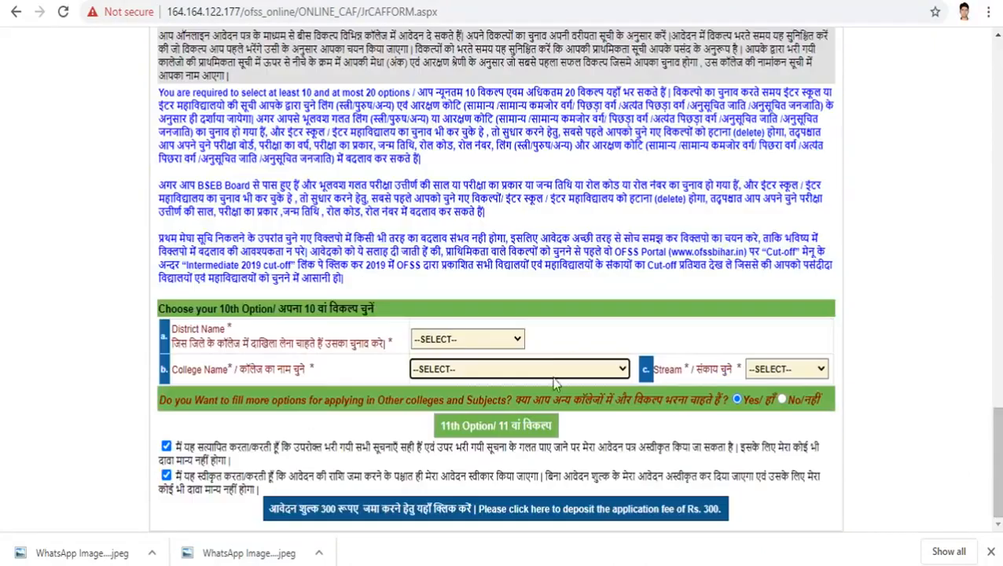
{"action": "left_click", "coordinate": [496, 341]}
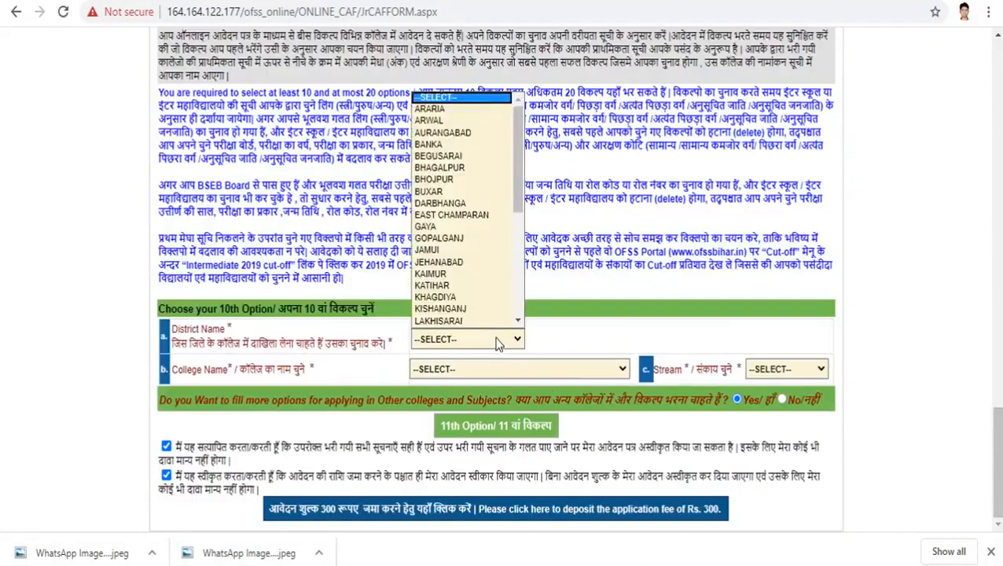
{"action": "left_click", "coordinate": [464, 134]}
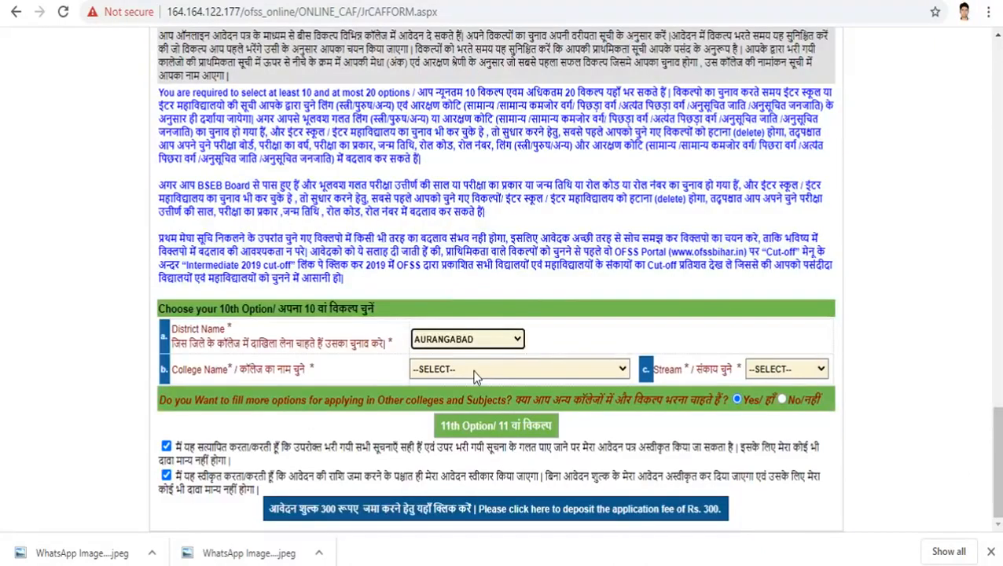
Step: Choose +2 KADRI H/S DAUDNAGAR with SCIENCE as the tenth college and add the 11th option
{"action": "left_click", "coordinate": [474, 375]}
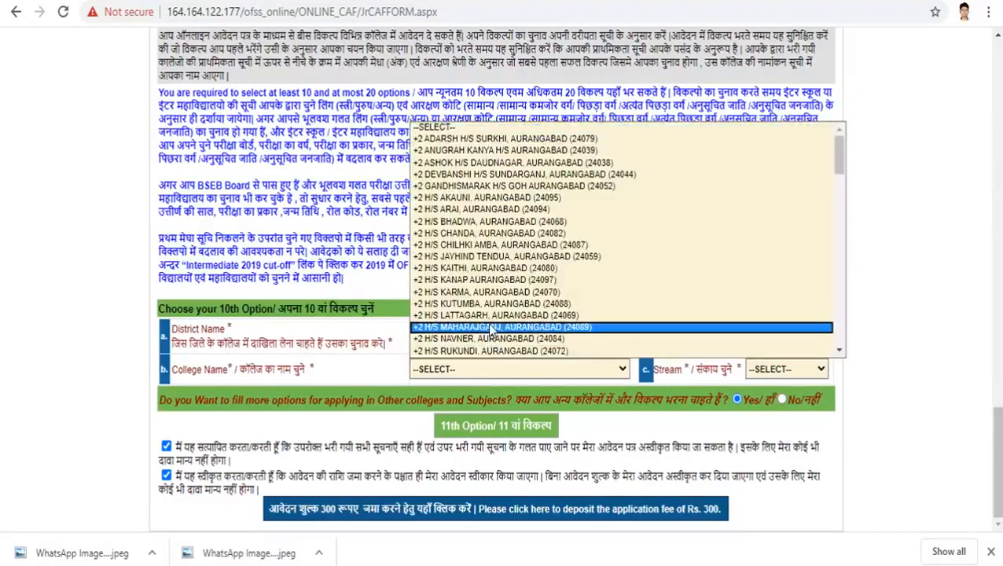
{"action": "key", "text": "Down"}
{"action": "key", "text": "Down"}
{"action": "key", "text": "Down"}
{"action": "key", "text": "Down"}
{"action": "key", "text": "Down"}
{"action": "key", "text": "Down"}
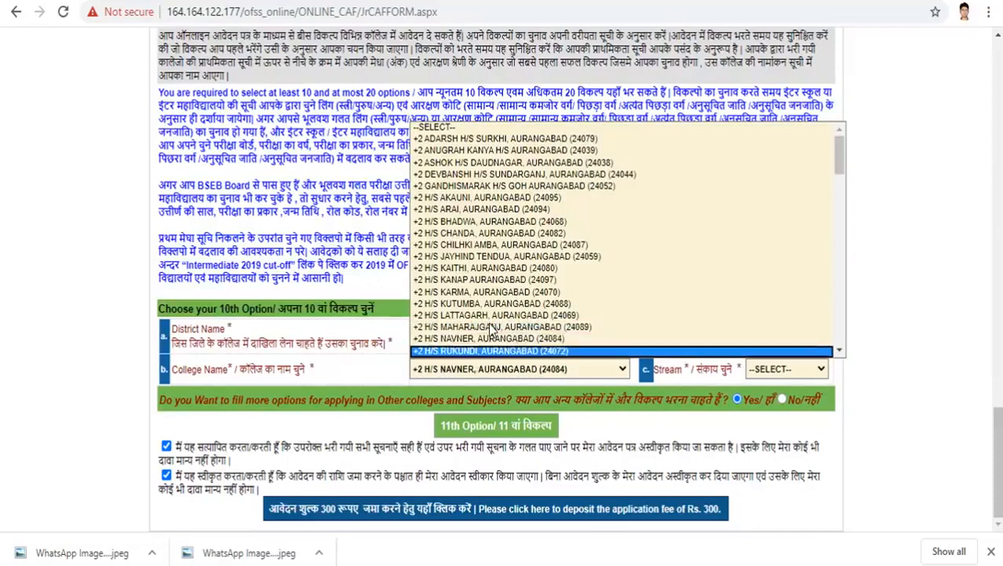
{"action": "key", "text": "Down"}
{"action": "key", "text": "Down"}
{"action": "key", "text": "Down"}
{"action": "key", "text": "Down"}
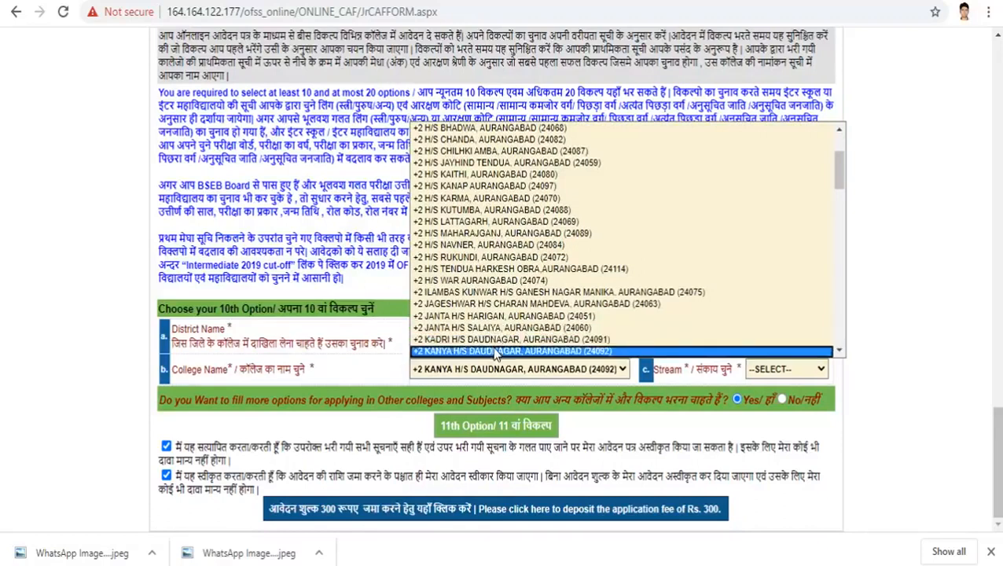
{"action": "left_click", "coordinate": [488, 340]}
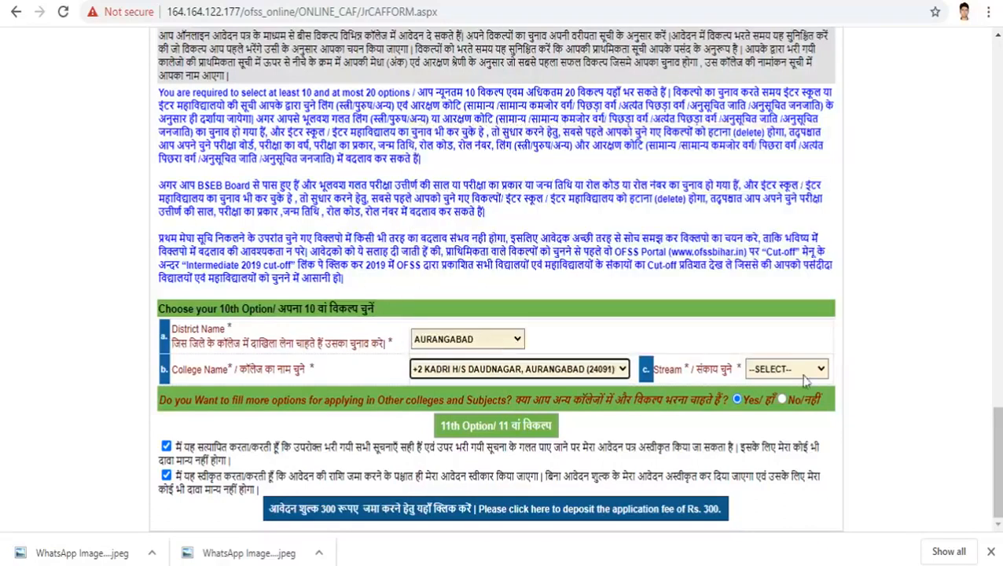
{"action": "left_click", "coordinate": [784, 369]}
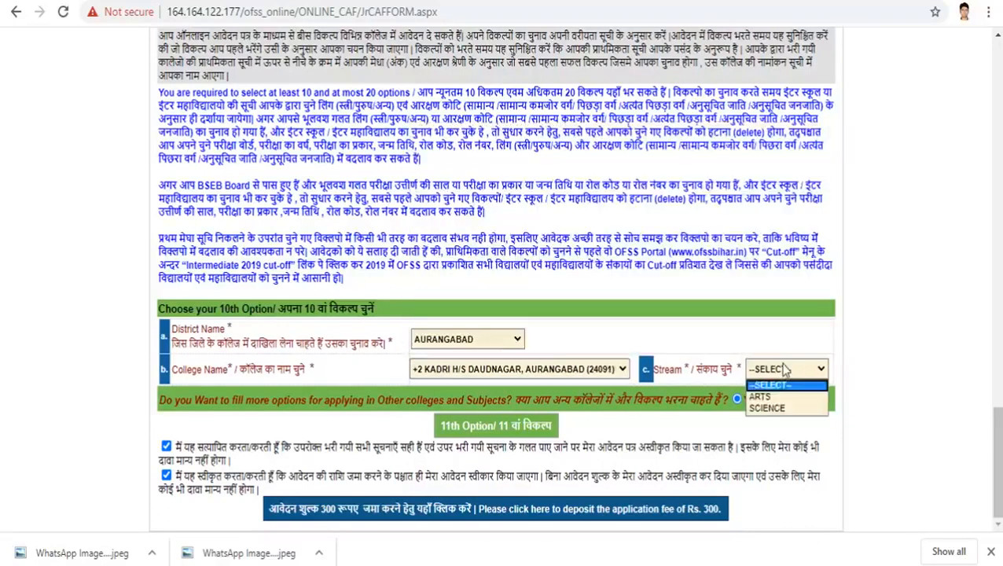
{"action": "left_click", "coordinate": [772, 414]}
{"action": "left_click", "coordinate": [529, 426]}
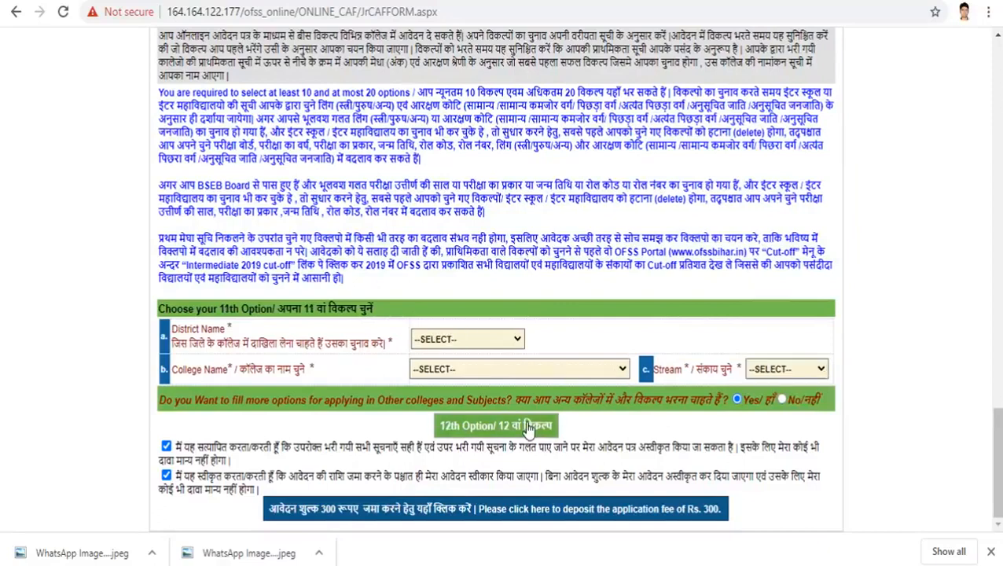
{"action": "mouse_move", "coordinate": [997, 460]}
{"action": "left_mouse_down"}
{"action": "mouse_move", "coordinate": [997, 355]}
{"action": "mouse_move", "coordinate": [997, 462]}
{"action": "left_mouse_up"}
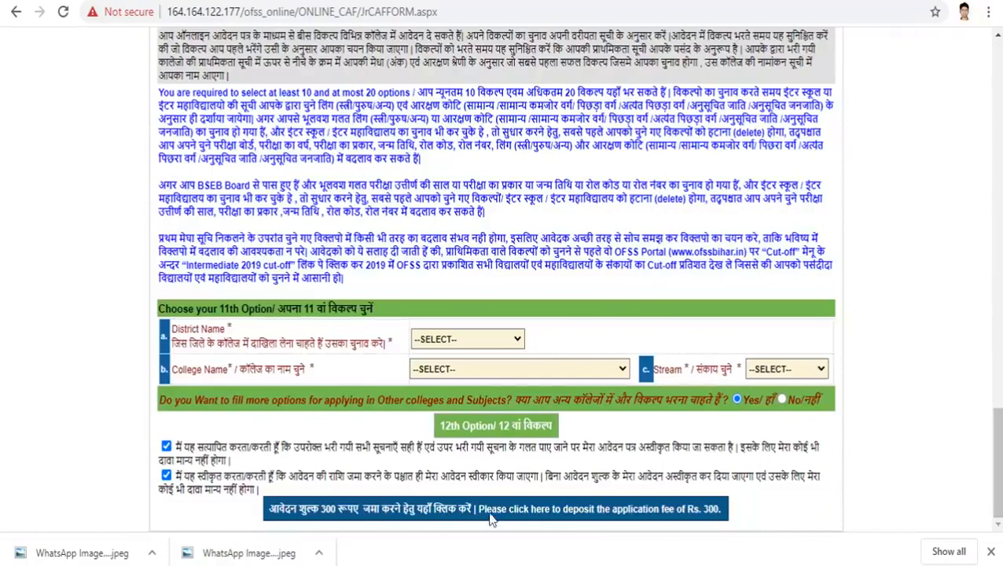
Step: Answer No to adding more college options and submit the ten choices for fee deposit
{"action": "left_click", "coordinate": [462, 513]}
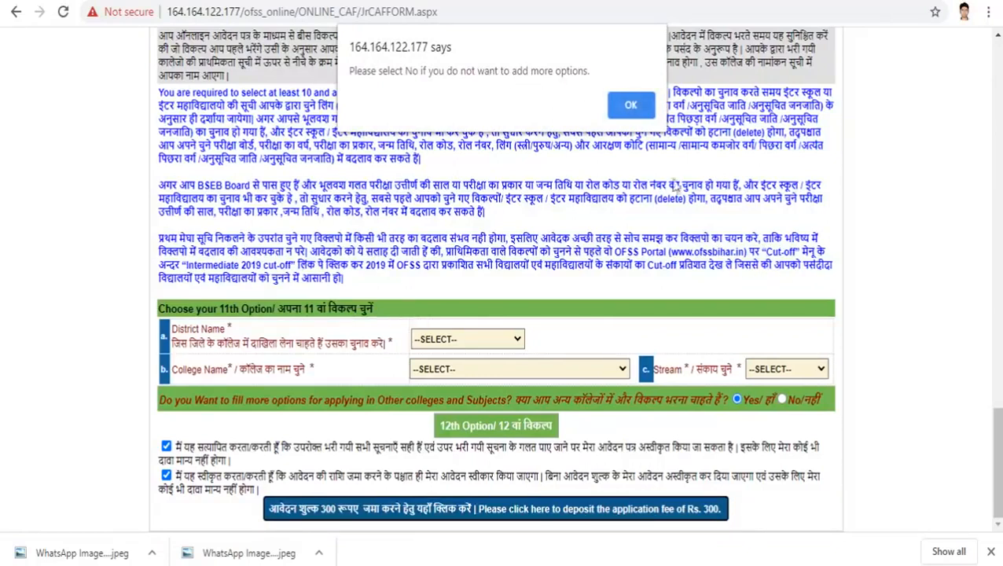
{"action": "left_click", "coordinate": [621, 110]}
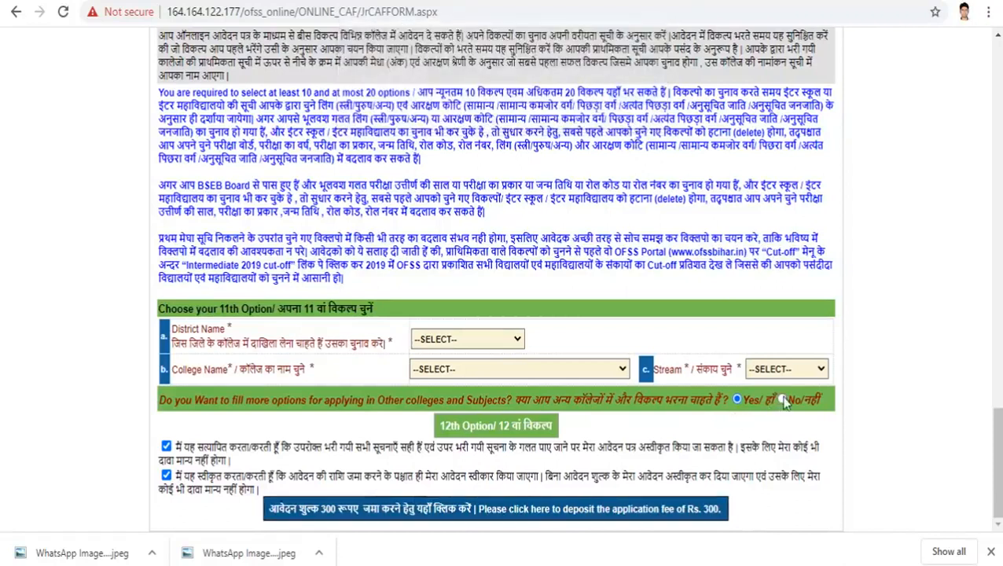
{"action": "left_click", "coordinate": [783, 400]}
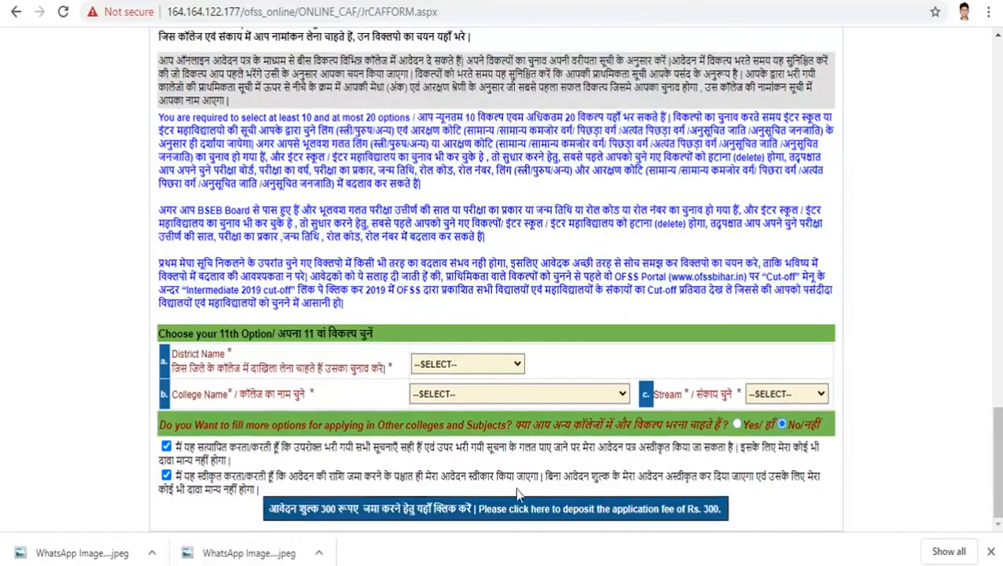
{"action": "left_click", "coordinate": [489, 510]}
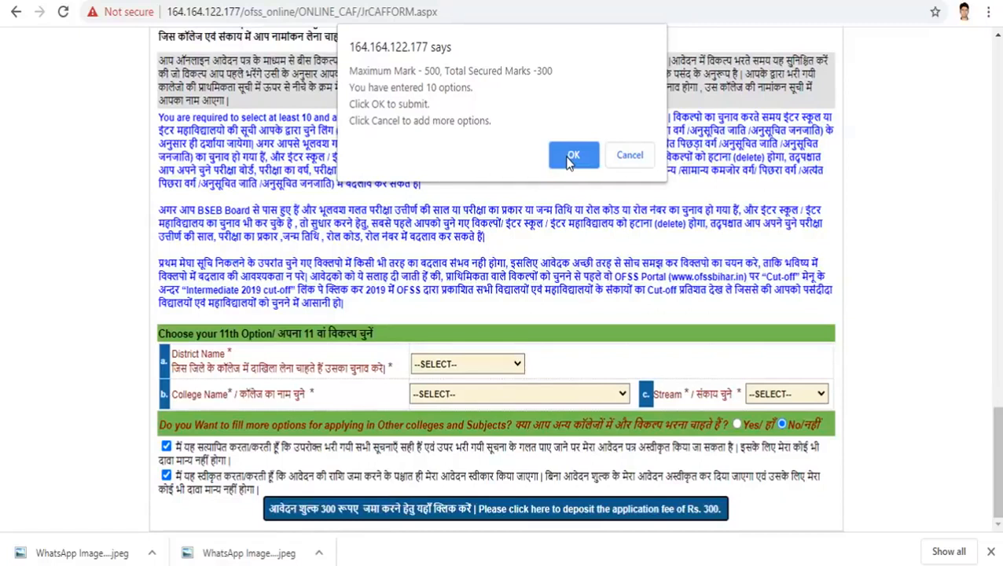
{"action": "left_click", "coordinate": [572, 155]}
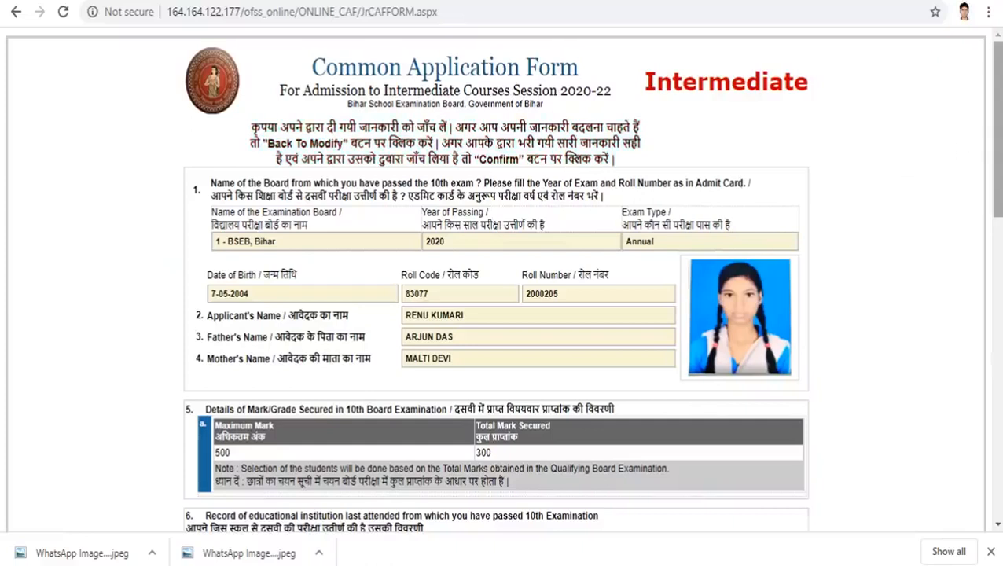
Step: Scroll through the application preview to review the ten Aurangabad Science college choices
{"action": "scroll", "coordinate": [503, 283], "scroll_direction": "down", "scroll_amount": 3}
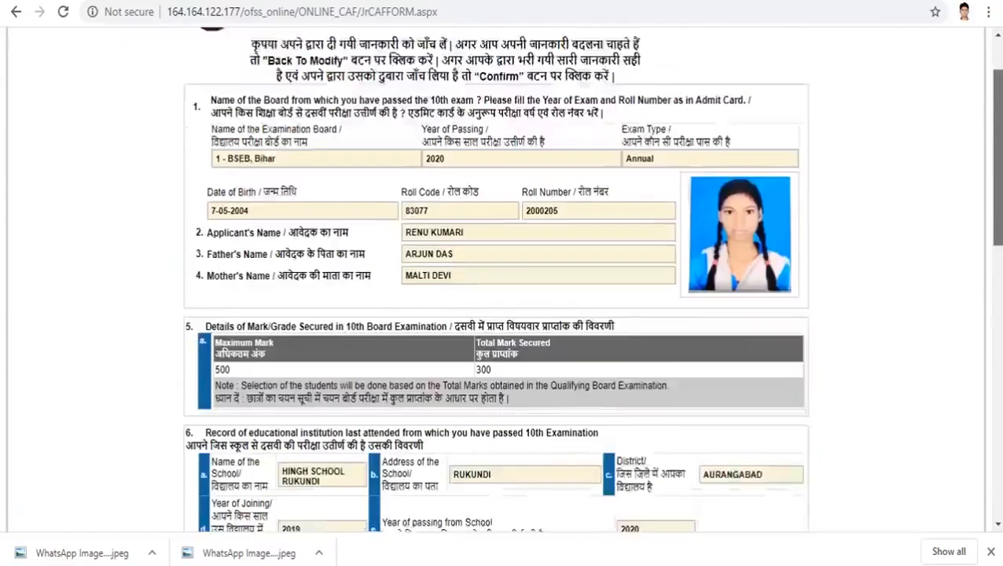
{"action": "scroll", "coordinate": [503, 283], "scroll_direction": "down", "scroll_amount": 7}
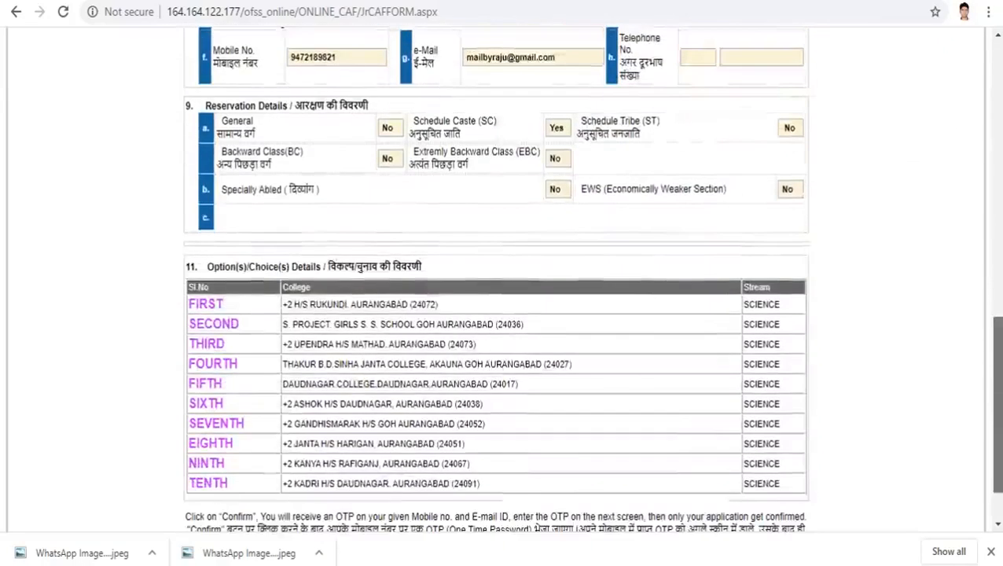
{"action": "scroll", "coordinate": [503, 315], "scroll_direction": "down", "scroll_amount": 1}
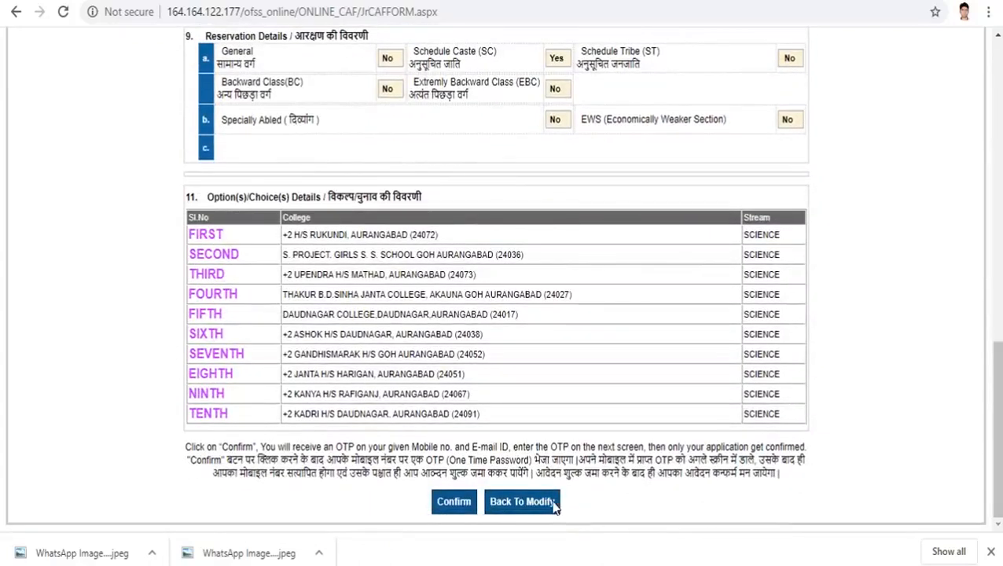
{"action": "left_click_drag", "start_coordinate": [996, 454], "coordinate": [996, 154]}
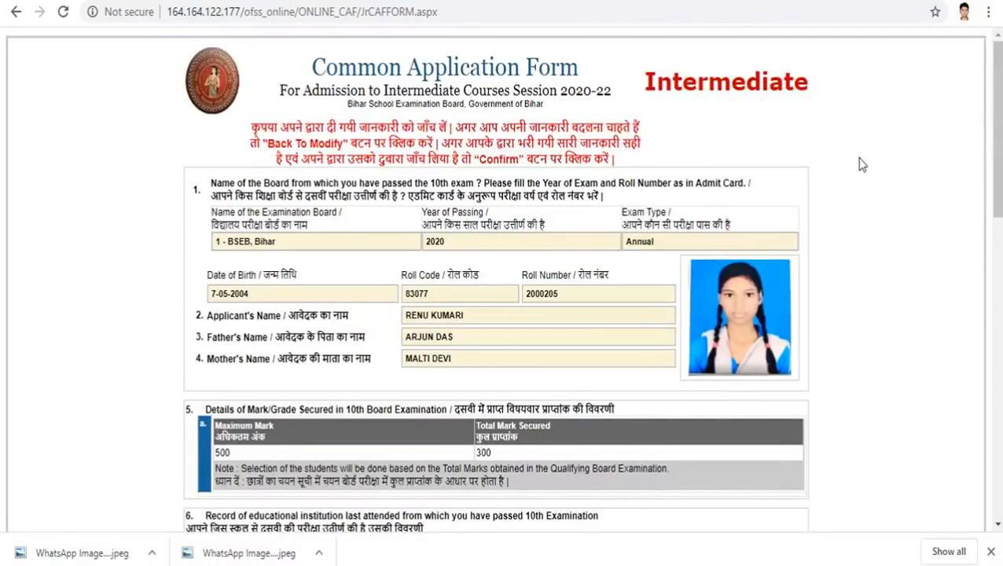
Step: Save the preview page as 'CAF-Applicant Copy' and return to the options list
{"action": "key", "text": "ctrl+s"}
{"action": "left_click", "coordinate": [377, 338]}
{"action": "left_click_drag", "start_coordinate": [997, 206], "coordinate": [1000, 507]}
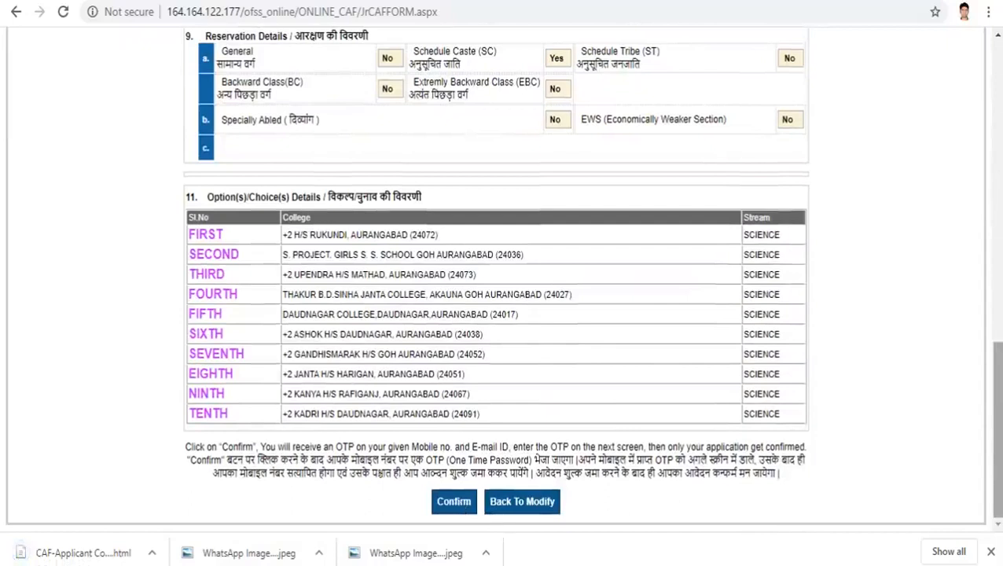
{"action": "mouse_move", "coordinate": [996, 429]}
{"action": "left_mouse_down"}
{"action": "mouse_move", "coordinate": [997, 242]}
{"action": "mouse_move", "coordinate": [997, 429]}
{"action": "left_mouse_up"}
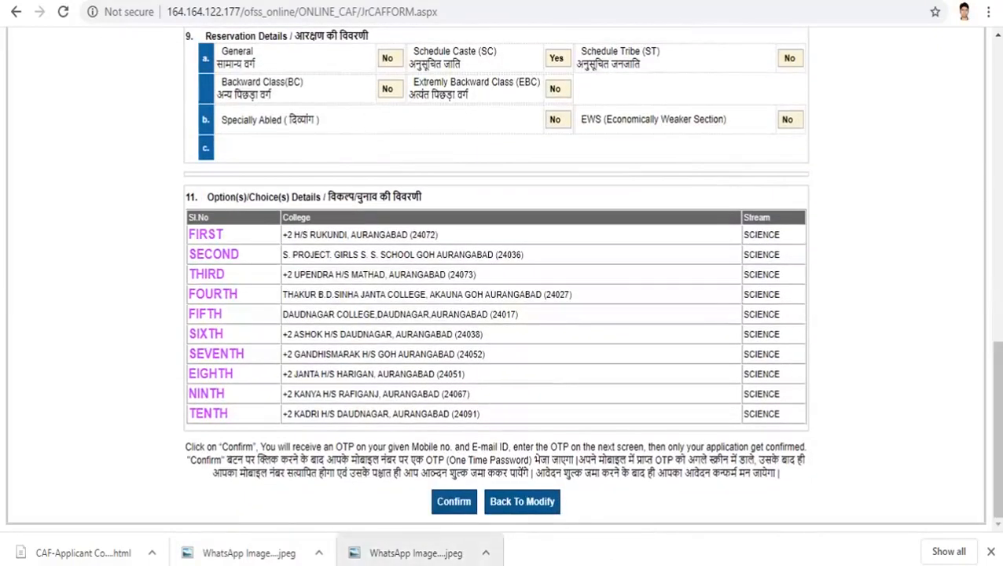
Step: Confirm the reviewed application, affirming it is verified, to request the OTP
{"action": "left_click", "coordinate": [456, 501]}
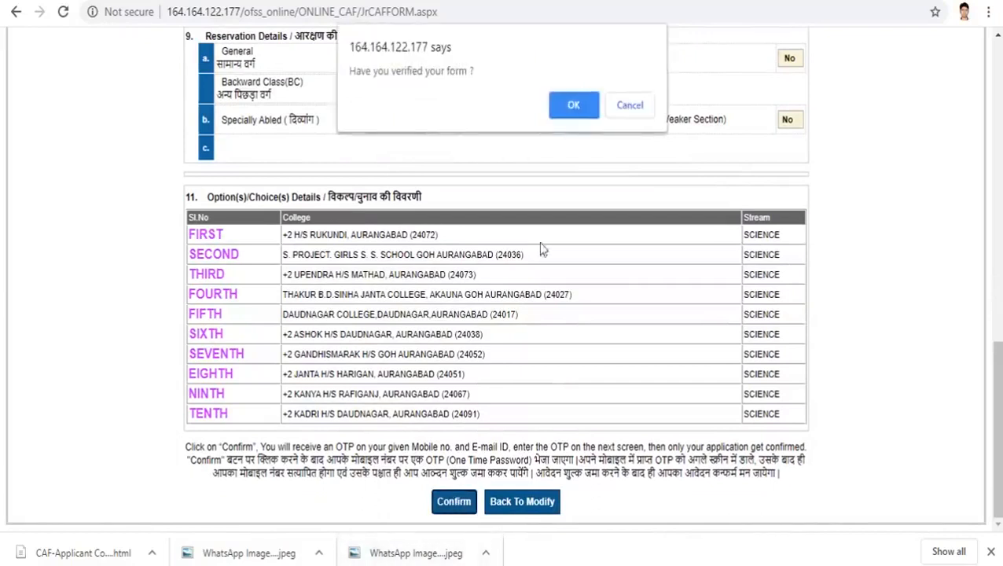
{"action": "left_click", "coordinate": [572, 108]}
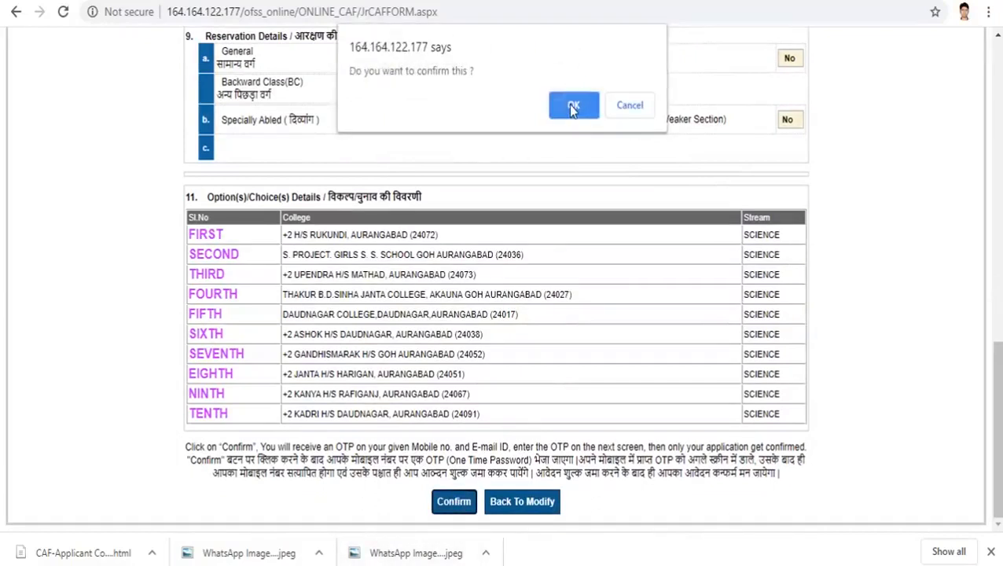
{"action": "left_click", "coordinate": [573, 106]}
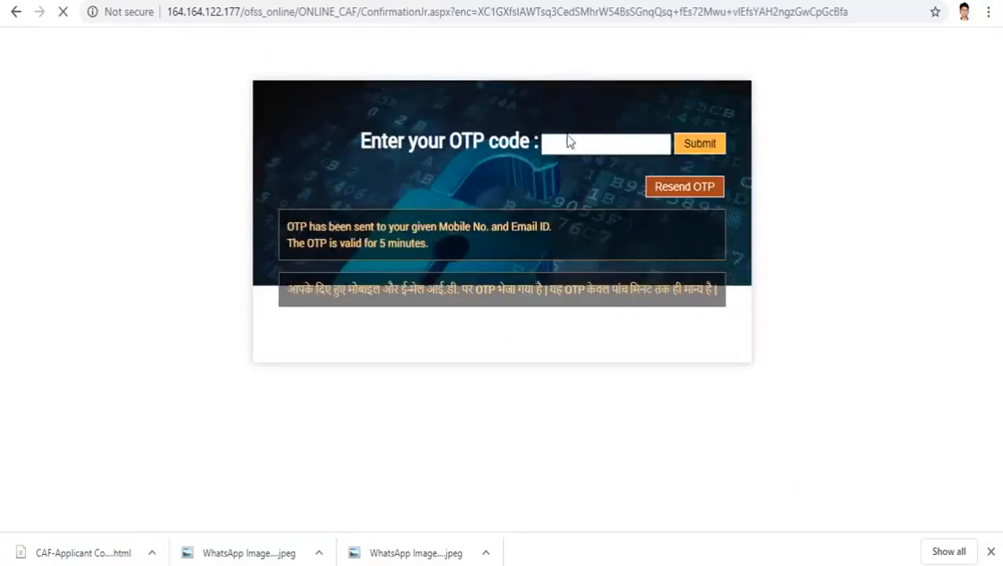
Step: Enter the OTP received on mobile and submit it to finalise the application
{"action": "left_click", "coordinate": [567, 143]}
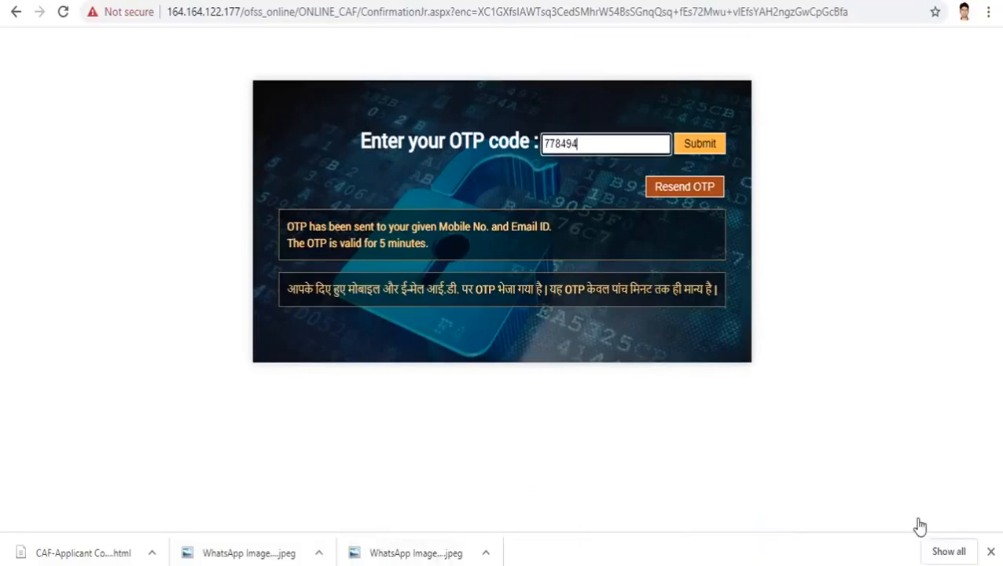
{"action": "left_click", "coordinate": [696, 149]}
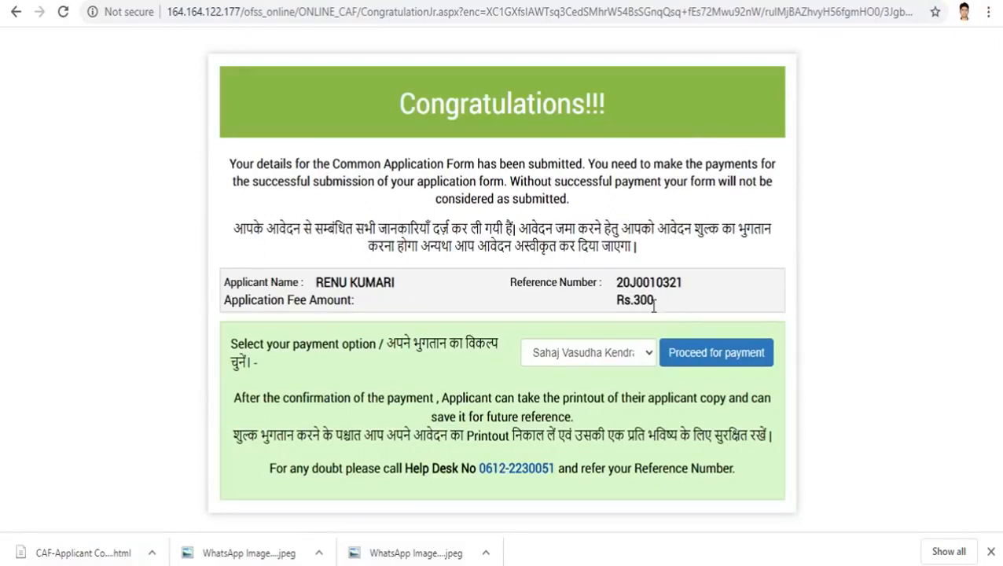
Step: Choose SabPaisa as the payment option and proceed to its payment gateway
{"action": "left_click", "coordinate": [649, 358]}
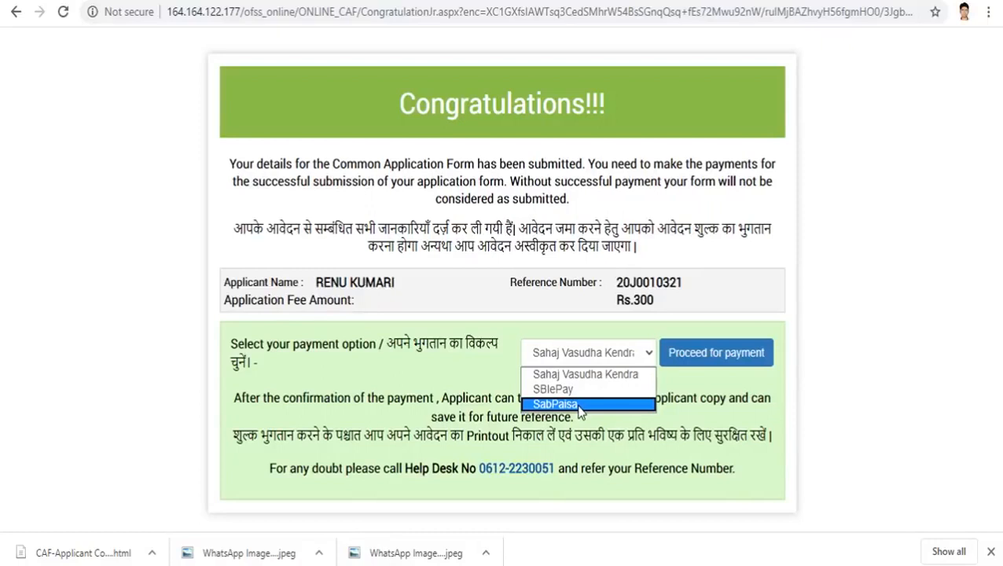
{"action": "left_click", "coordinate": [580, 405]}
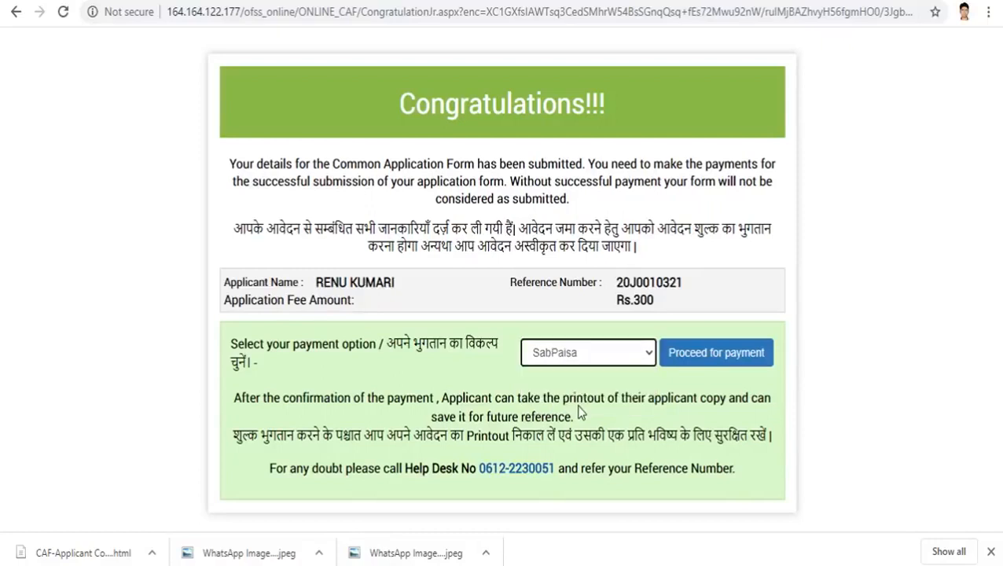
{"action": "left_click", "coordinate": [715, 353]}
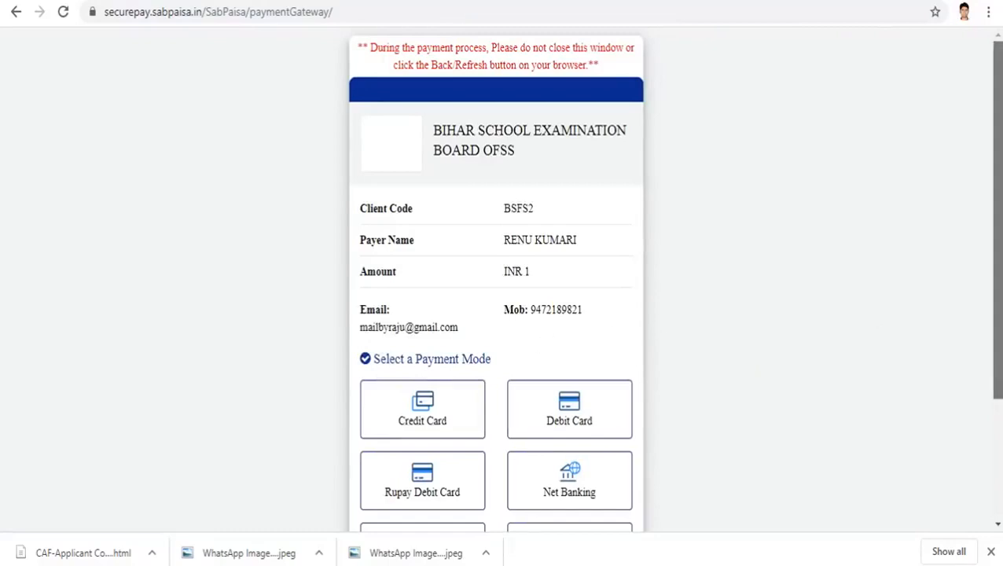
Step: Select Rupay Debit Card as the payment mode for the INR 1 payment
{"action": "scroll", "coordinate": [995, 314], "scroll_direction": "down", "scroll_amount": 3}
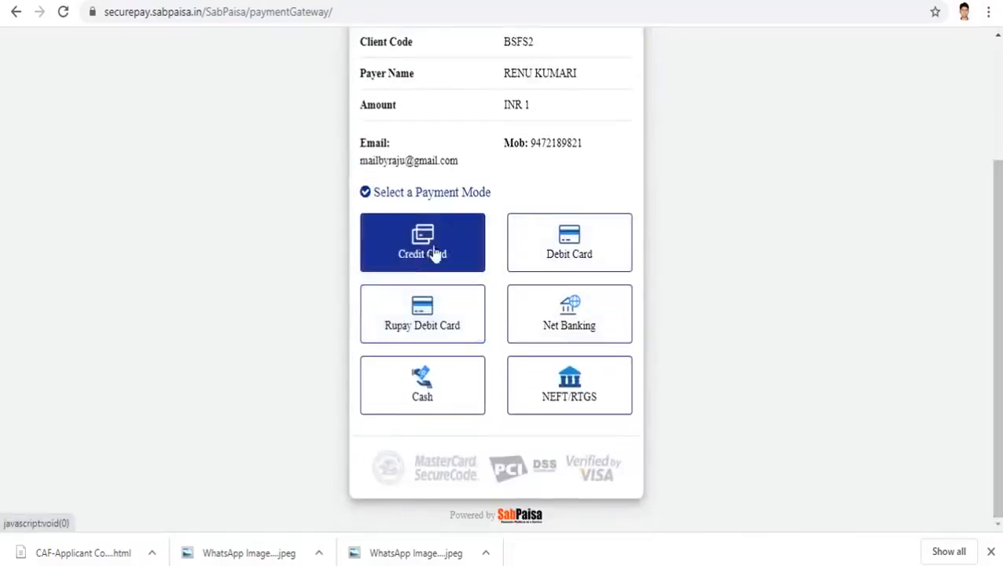
{"action": "left_click", "coordinate": [406, 331]}
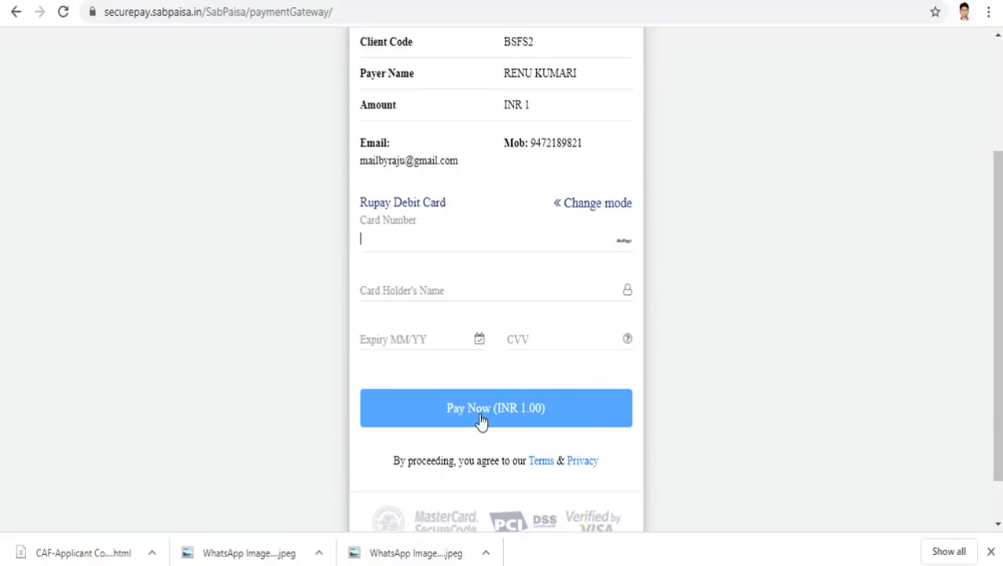
{"action": "left_click_drag", "start_coordinate": [998, 379], "coordinate": [997, 269]}
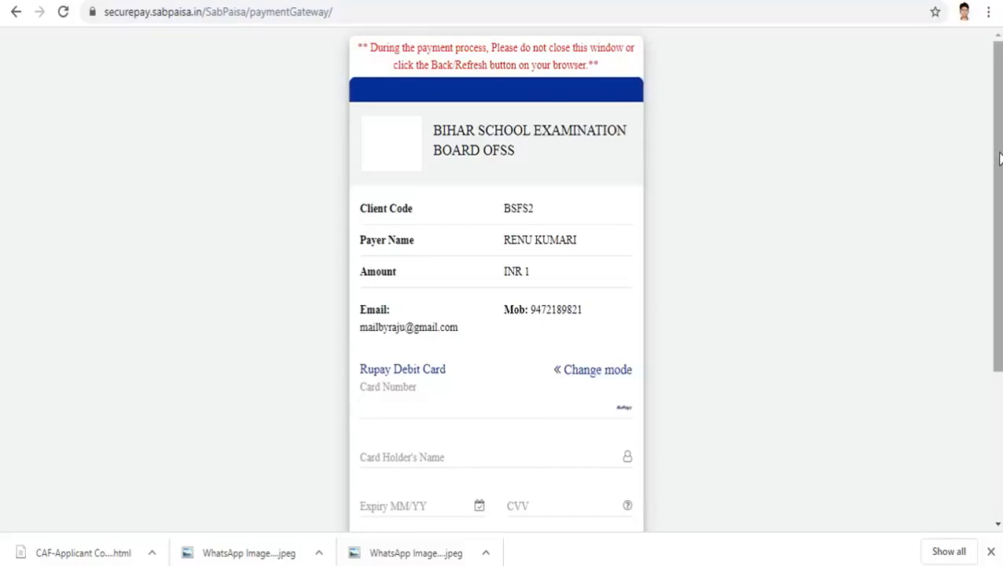
{"action": "mouse_move", "coordinate": [998, 157]}
{"action": "left_mouse_down"}
{"action": "mouse_move", "coordinate": [999, 239]}
{"action": "mouse_move", "coordinate": [999, 172]}
{"action": "left_mouse_up"}
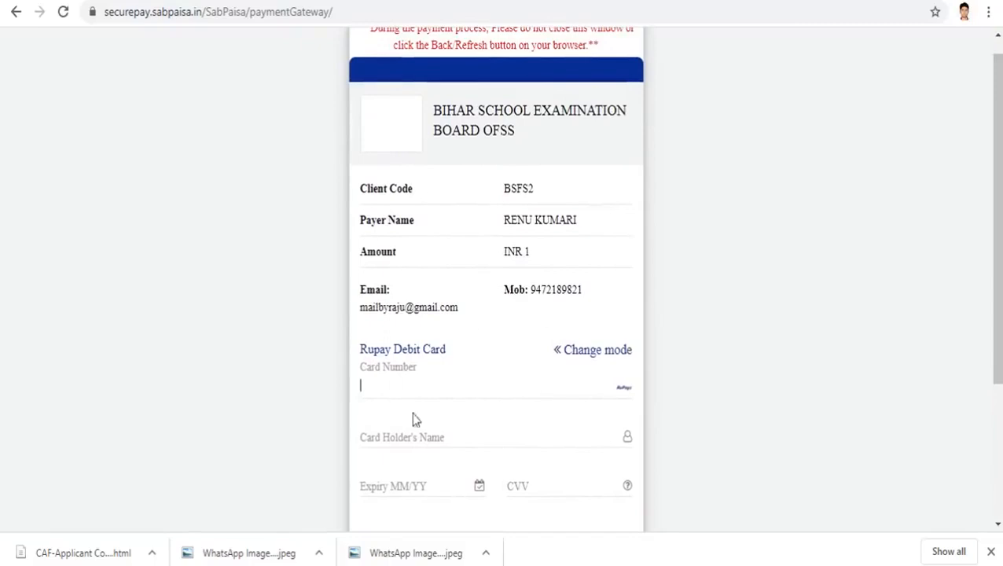